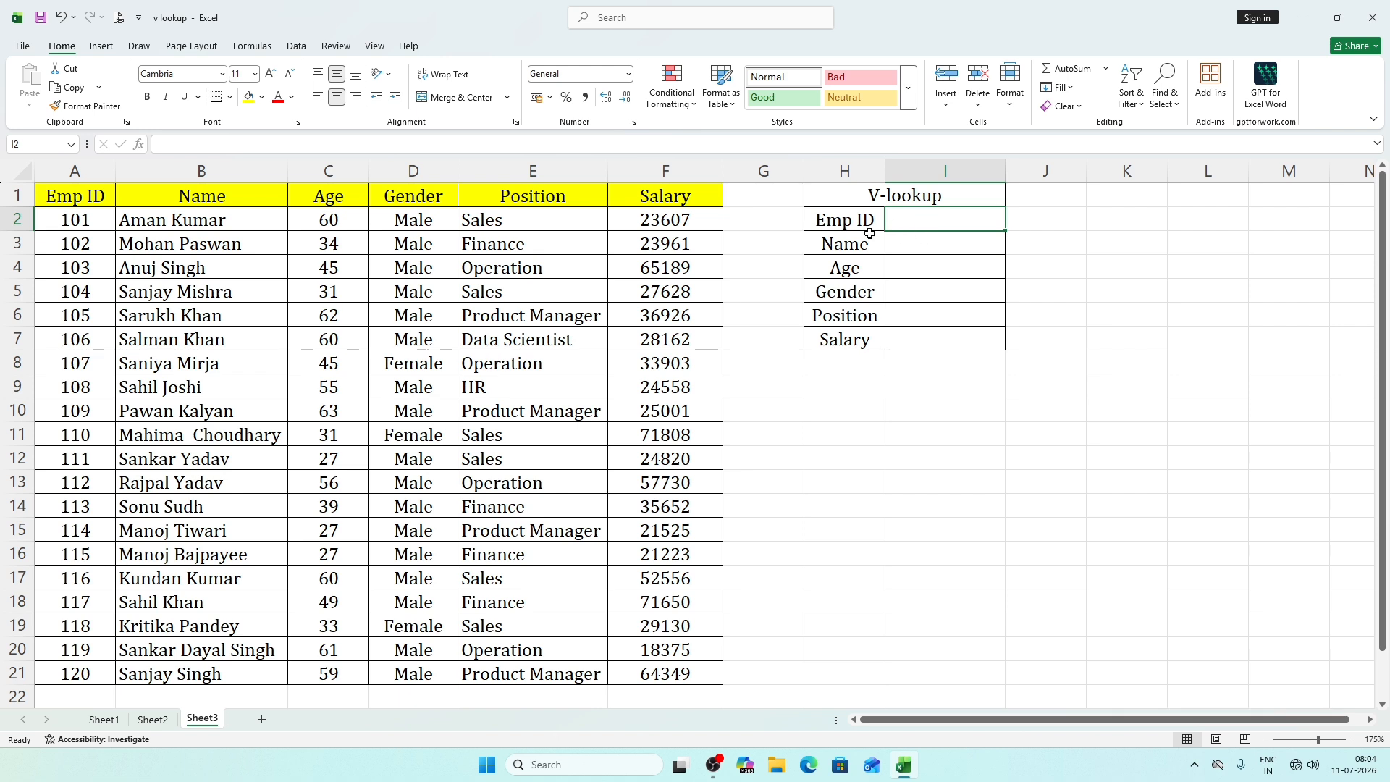
Enter the employee ID listed in row 8 of the table as the Emp ID lookup value in cell I2.
{"action": "left_click_drag", "start_coordinate": [934, 245], "coordinate": [931, 355]}
{"action": "left_click", "coordinate": [1093, 314]}
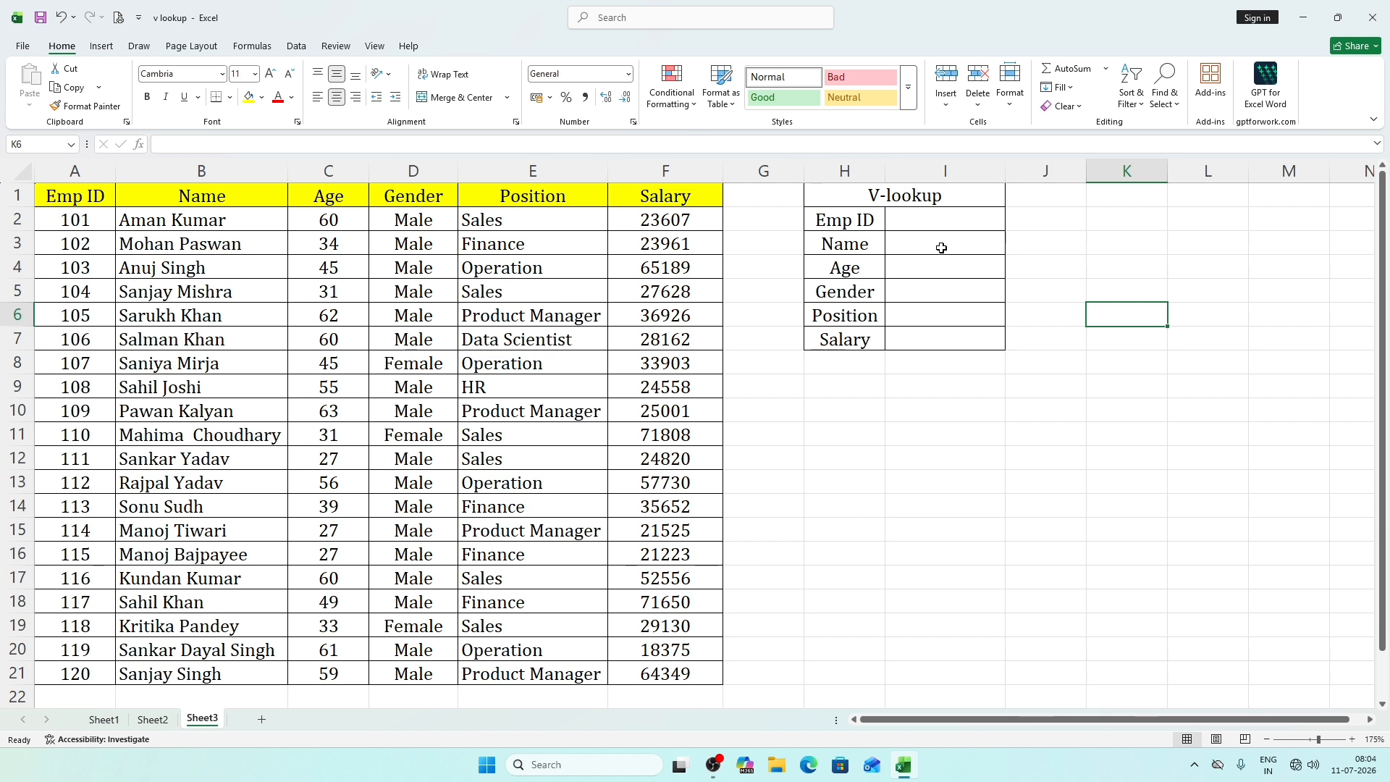
{"action": "left_click", "coordinate": [938, 221]}
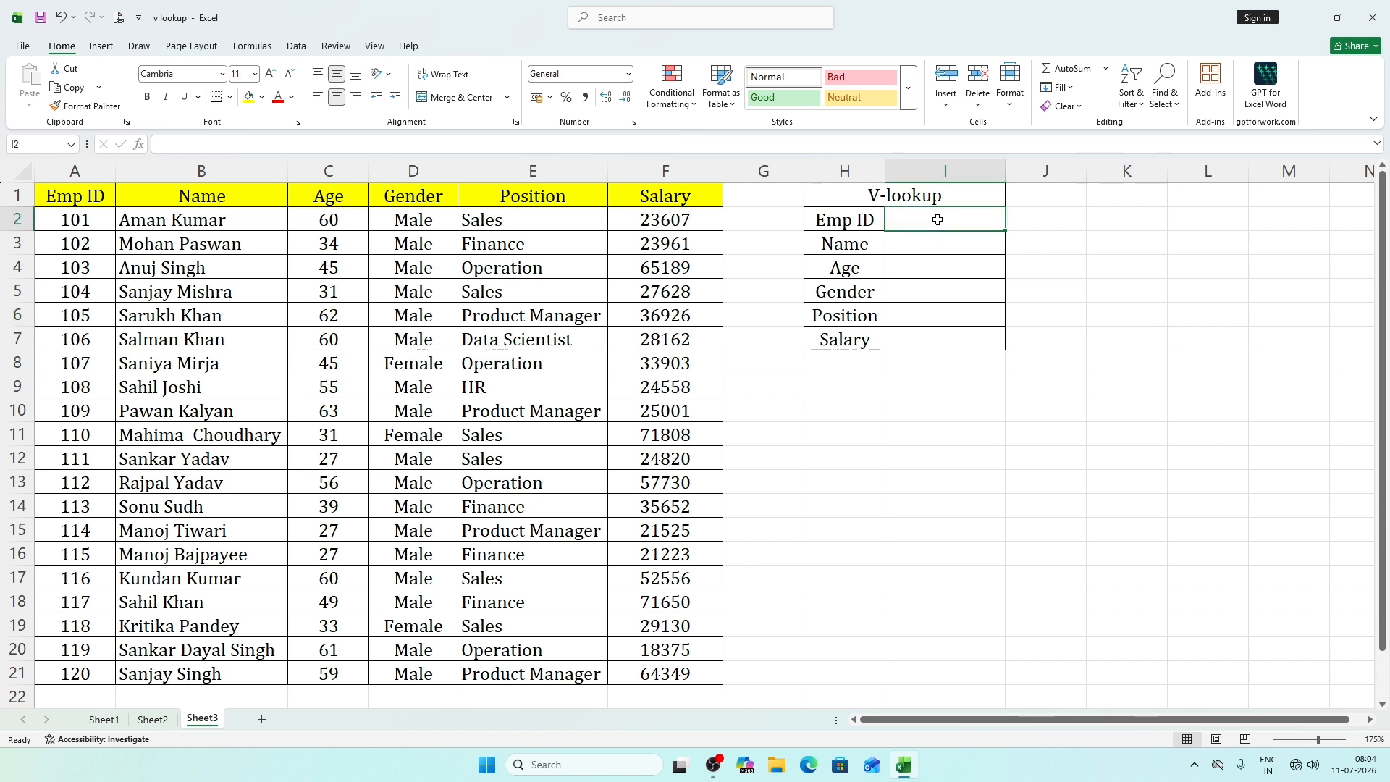
{"action": "type", "text": "107"}
{"action": "key", "text": "Return"}
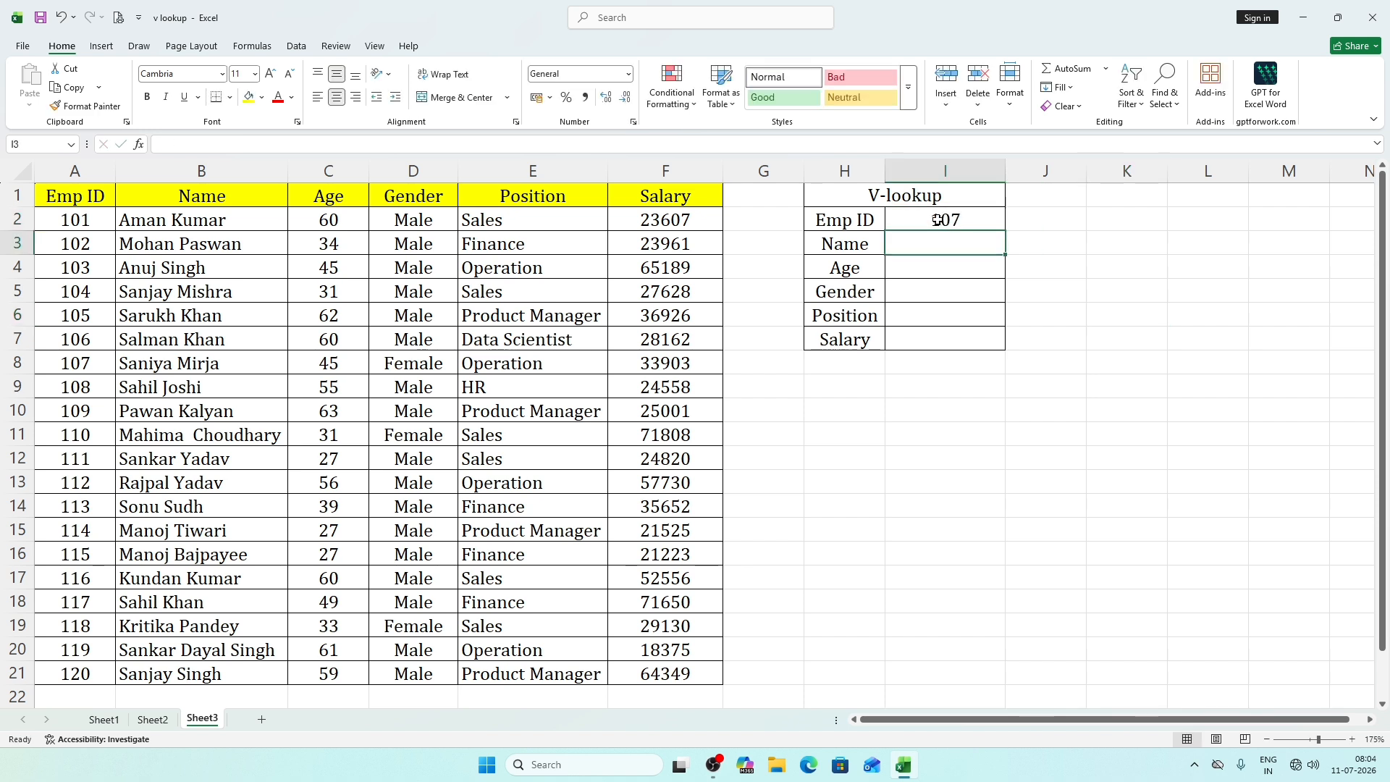
Start a VLOOKUP formula in the Name cell I3 with I2 as the lookup value.
{"action": "left_click", "coordinate": [974, 330]}
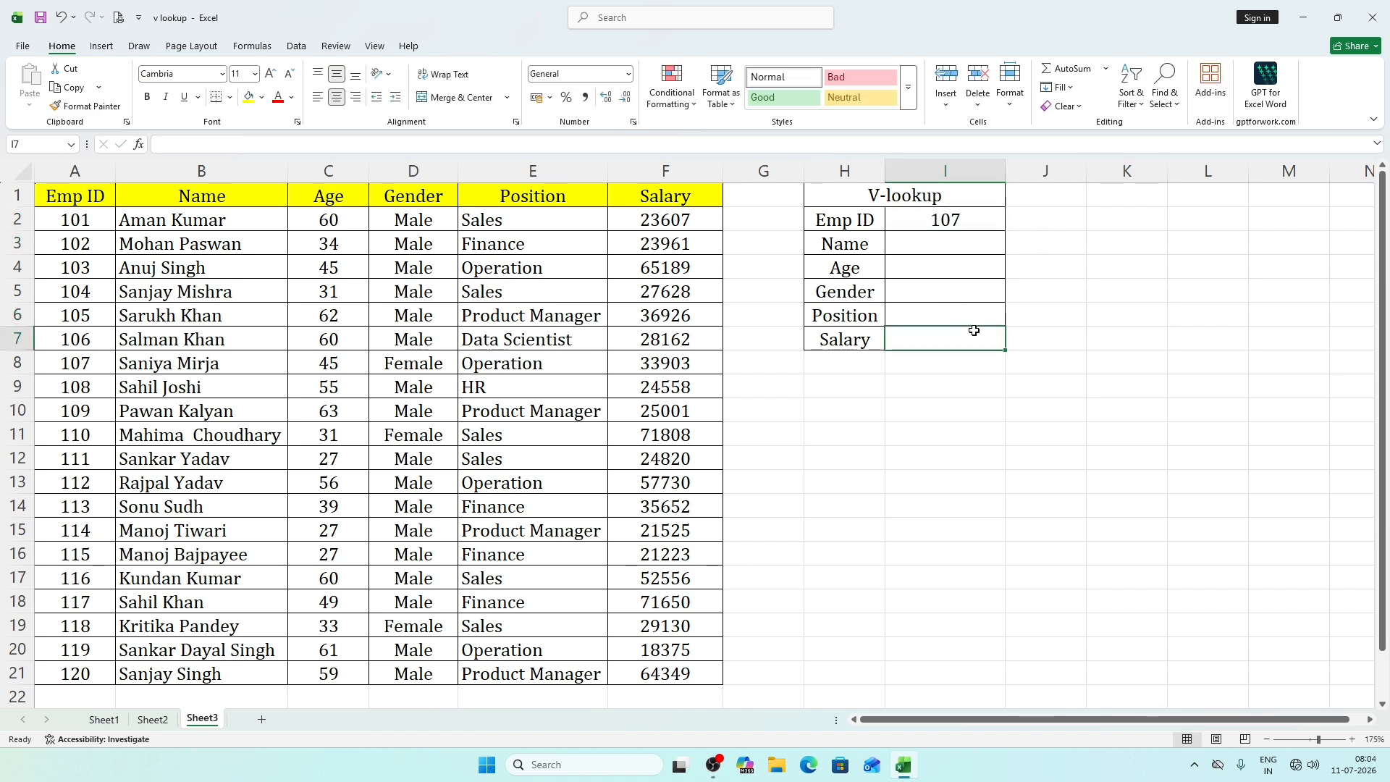
{"action": "left_click", "coordinate": [965, 242]}
{"action": "type", "text": "=vloo"}
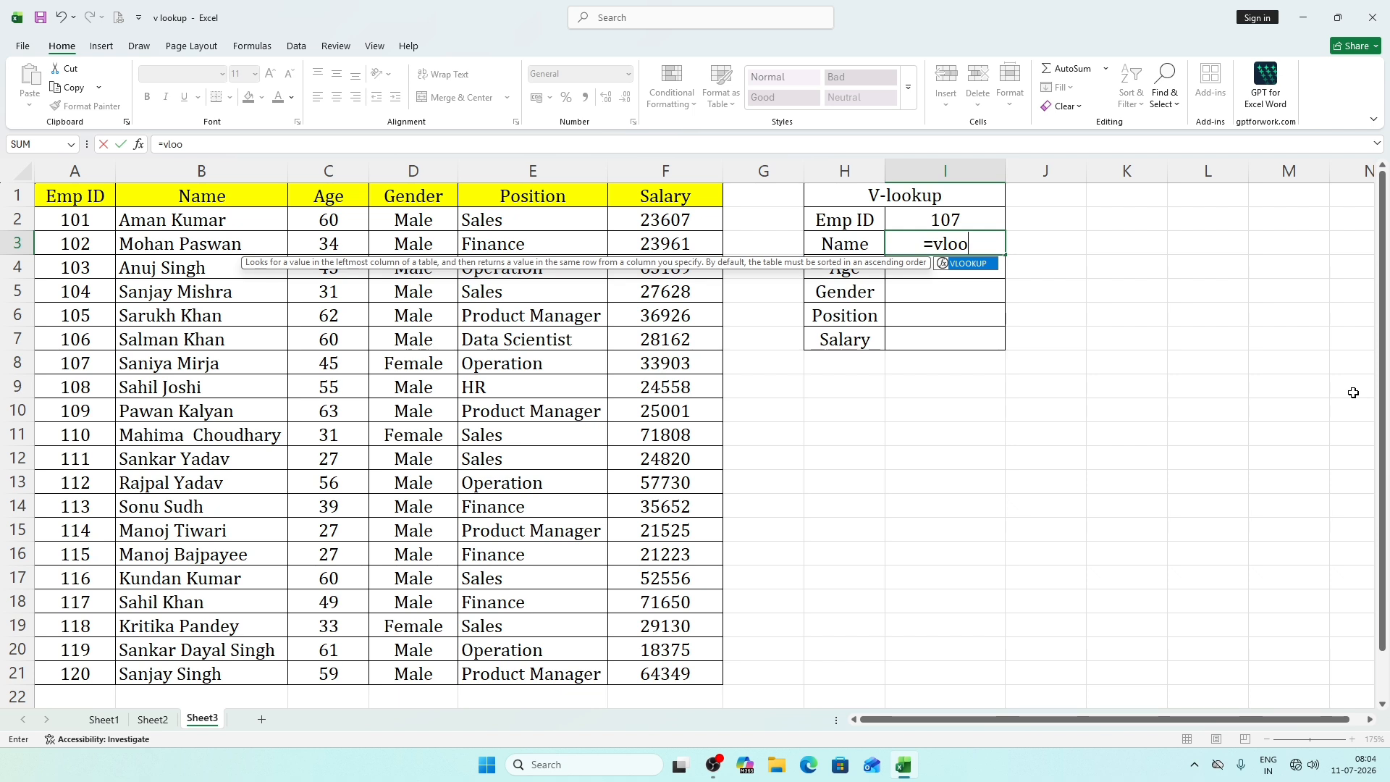
{"action": "key", "text": "Tab"}
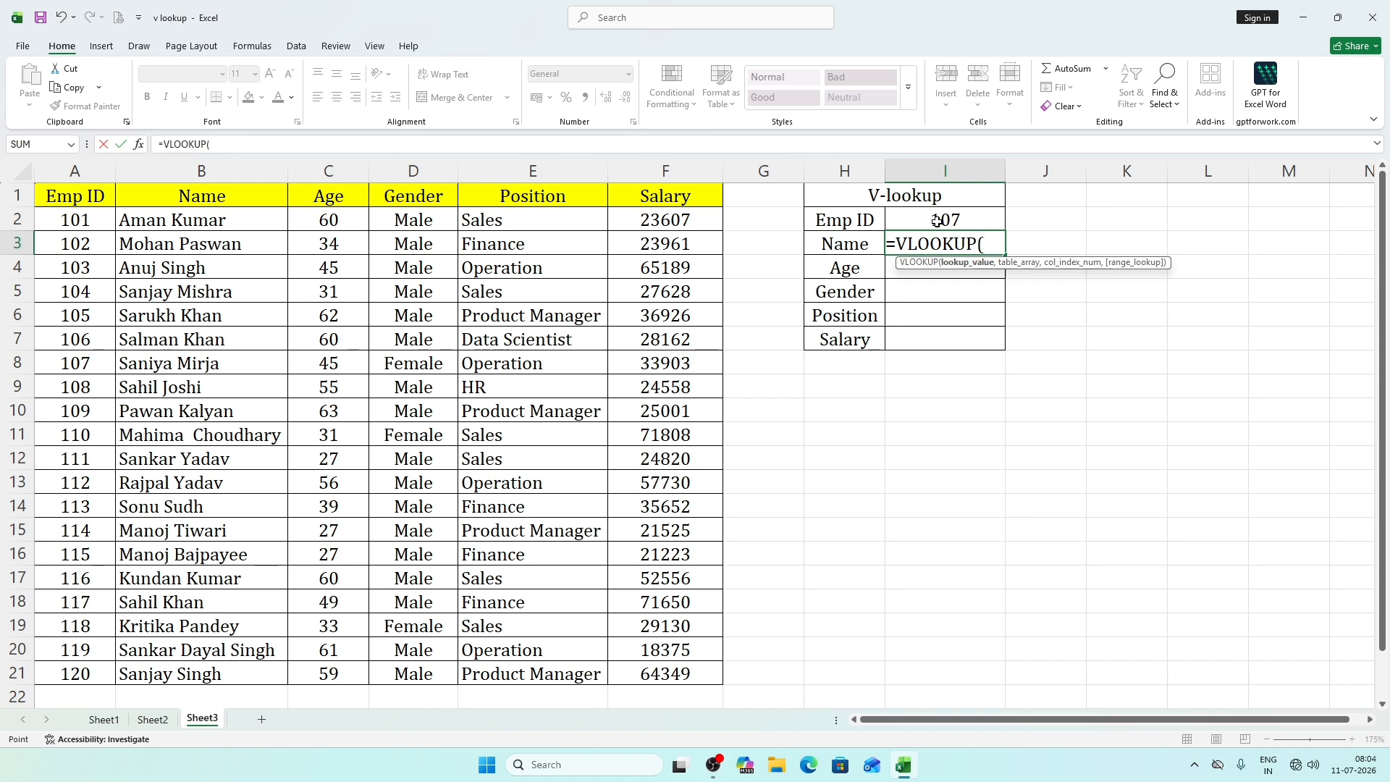
{"action": "left_click", "coordinate": [937, 221]}
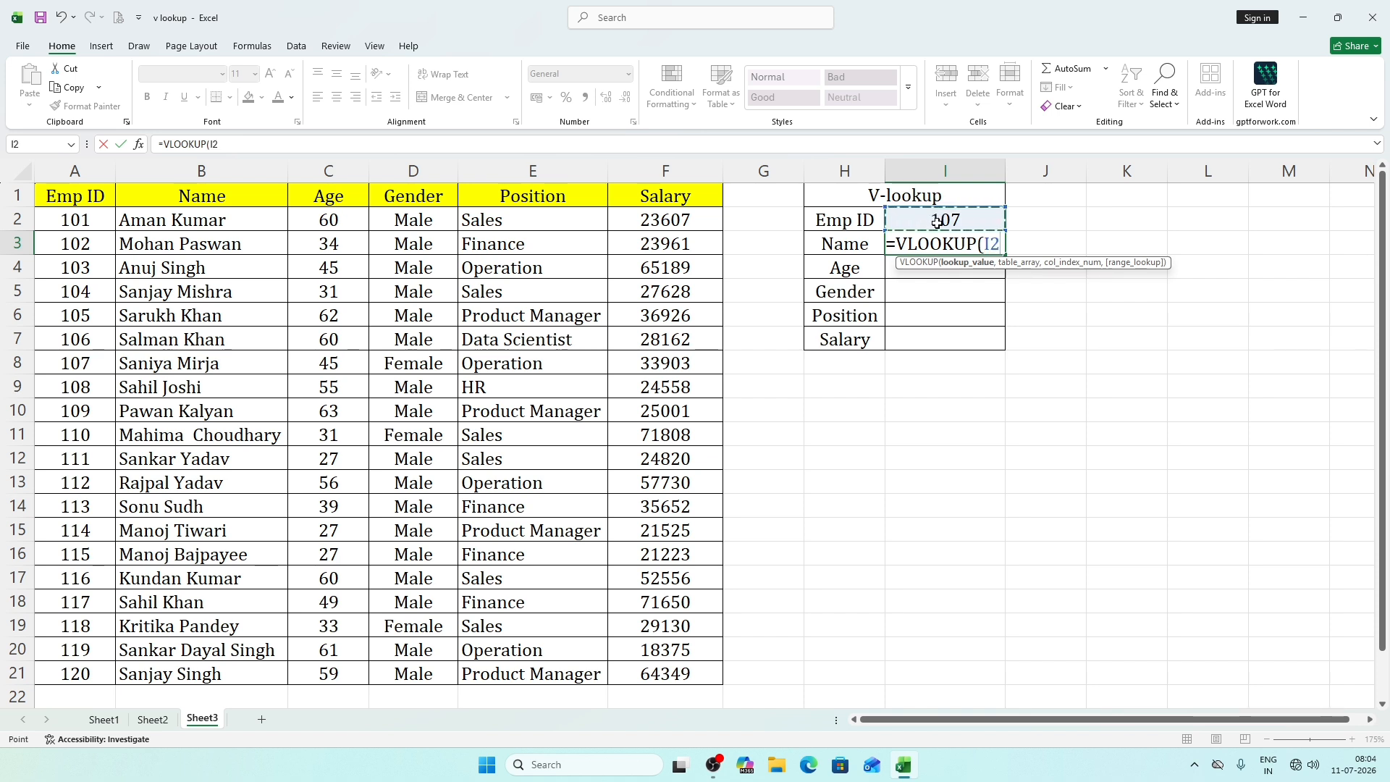
{"action": "type", "text": ","}
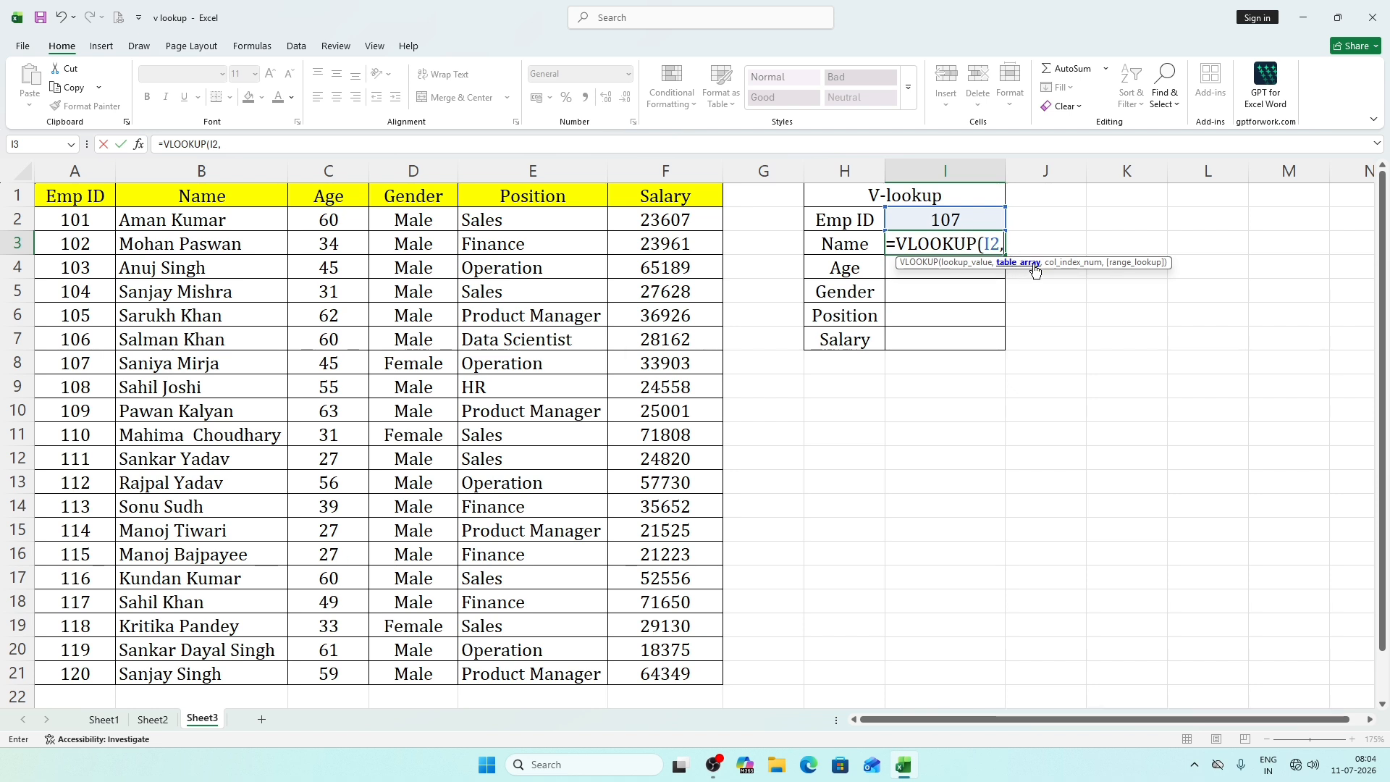
{"action": "left_click_drag", "start_coordinate": [75, 196], "coordinate": [744, 697]}
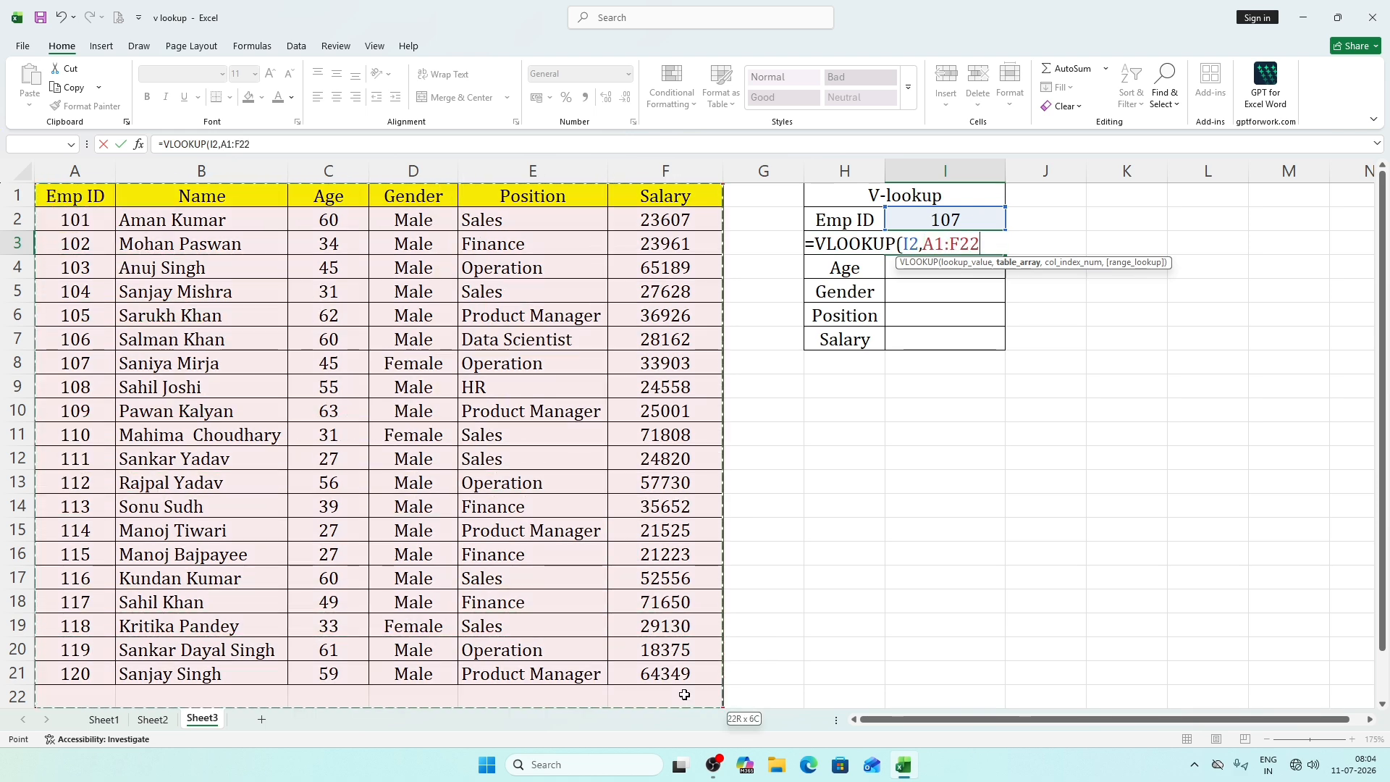
{"action": "key", "text": "BackSpace"}
{"action": "key", "text": "BackSpace"}
{"action": "key", "text": "BackSpace"}
{"action": "key", "text": "BackSpace"}
{"action": "key", "text": "BackSpace"}
{"action": "key", "text": "BackSpace"}
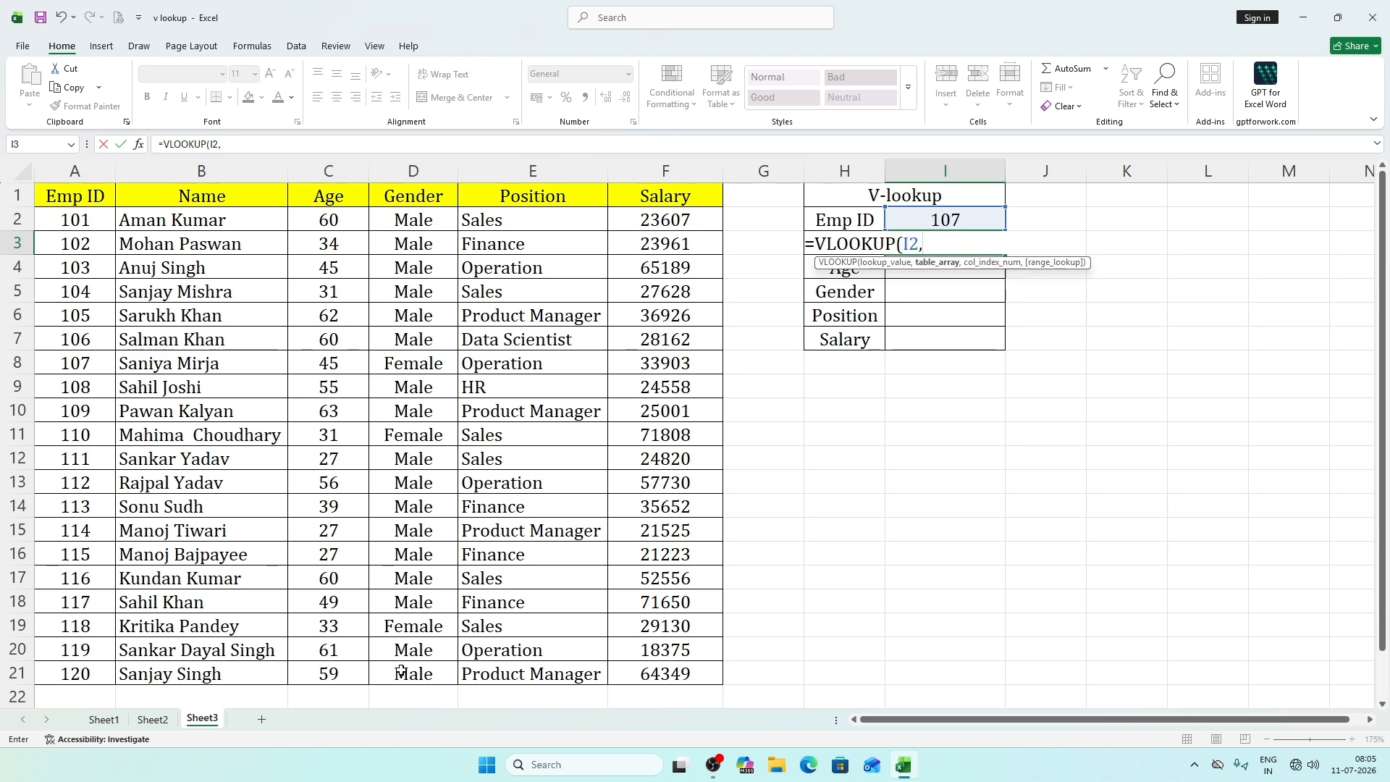
Complete the Name formula with table array A1:F21, column index 2 and range lookup 0.
{"action": "scroll", "coordinate": [435, 685], "scroll_direction": "down", "scroll_amount": 3}
{"action": "scroll", "coordinate": [435, 685], "scroll_direction": "up", "scroll_amount": 3}
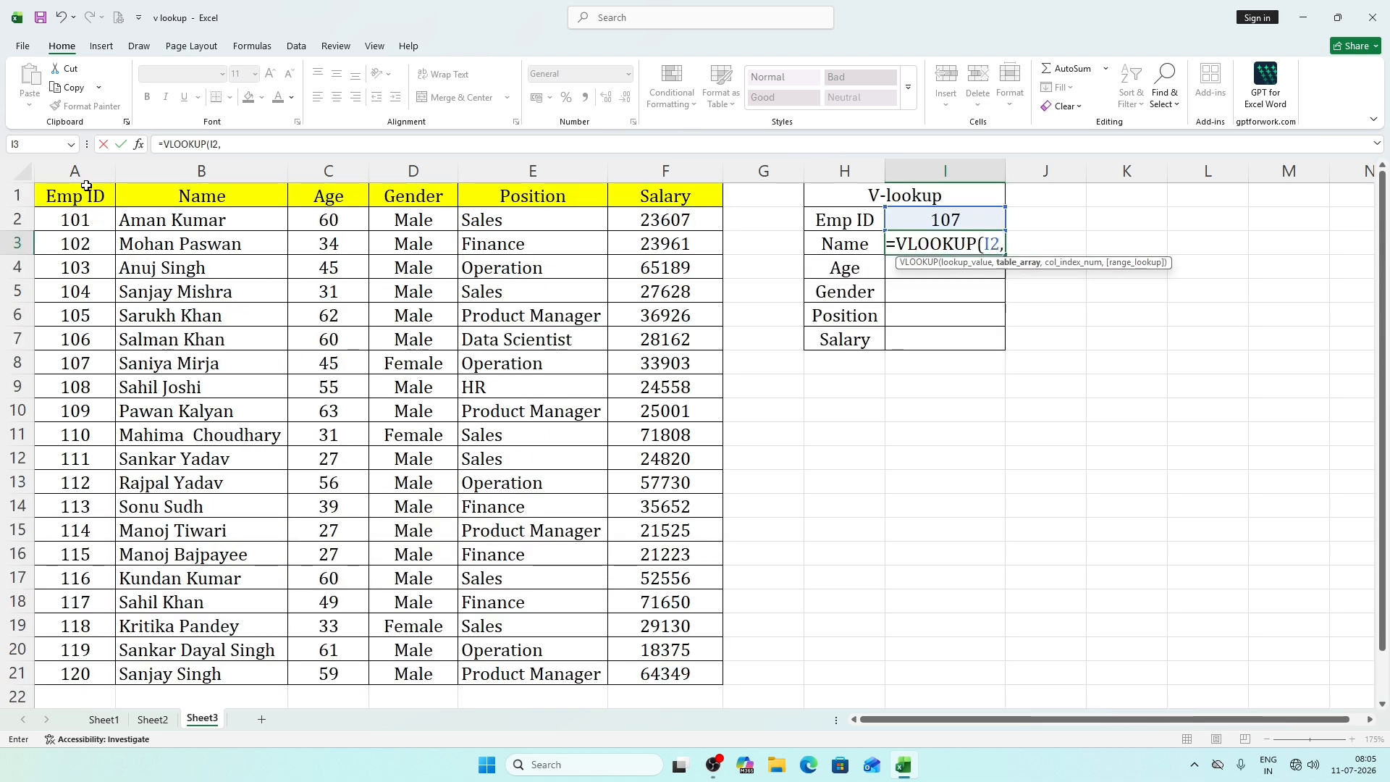
{"action": "left_click", "coordinate": [84, 190]}
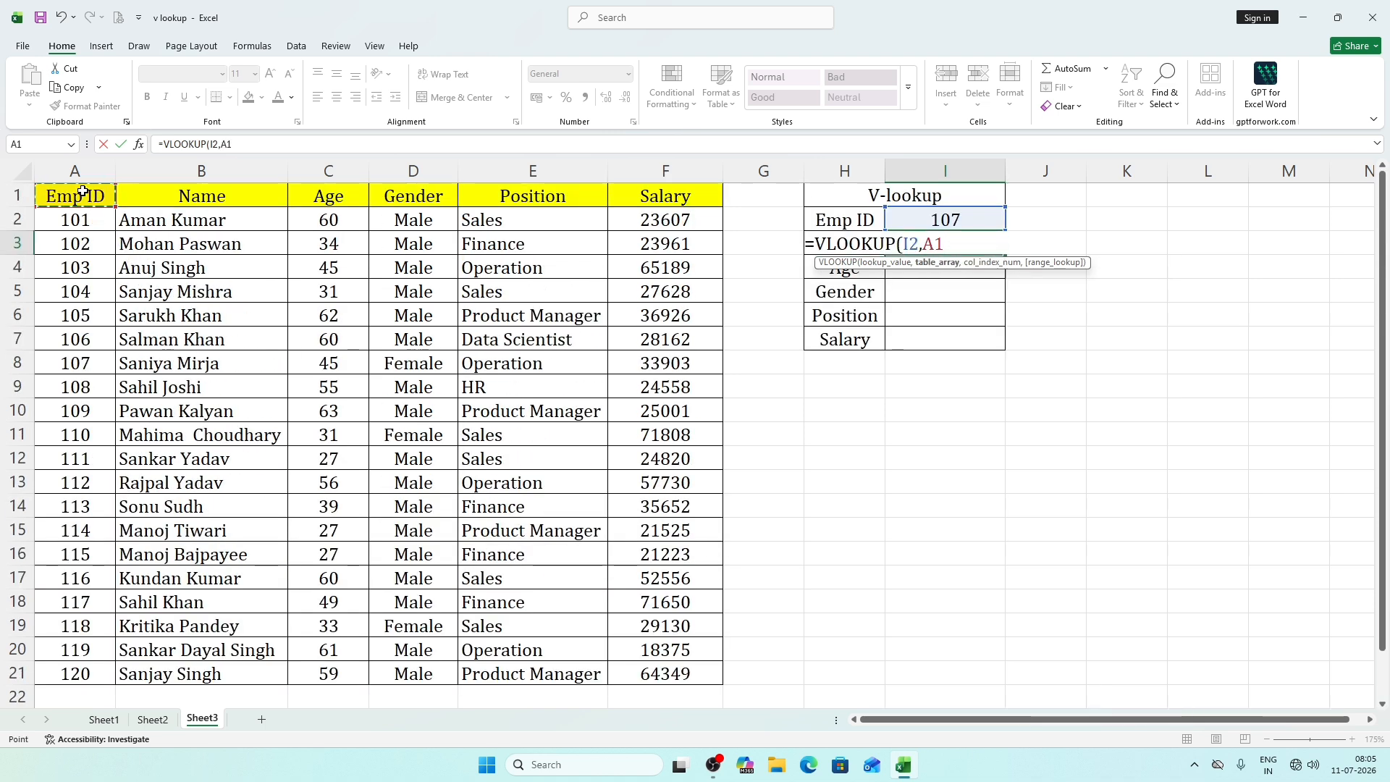
{"action": "key", "text": "ctrl+shift+Right"}
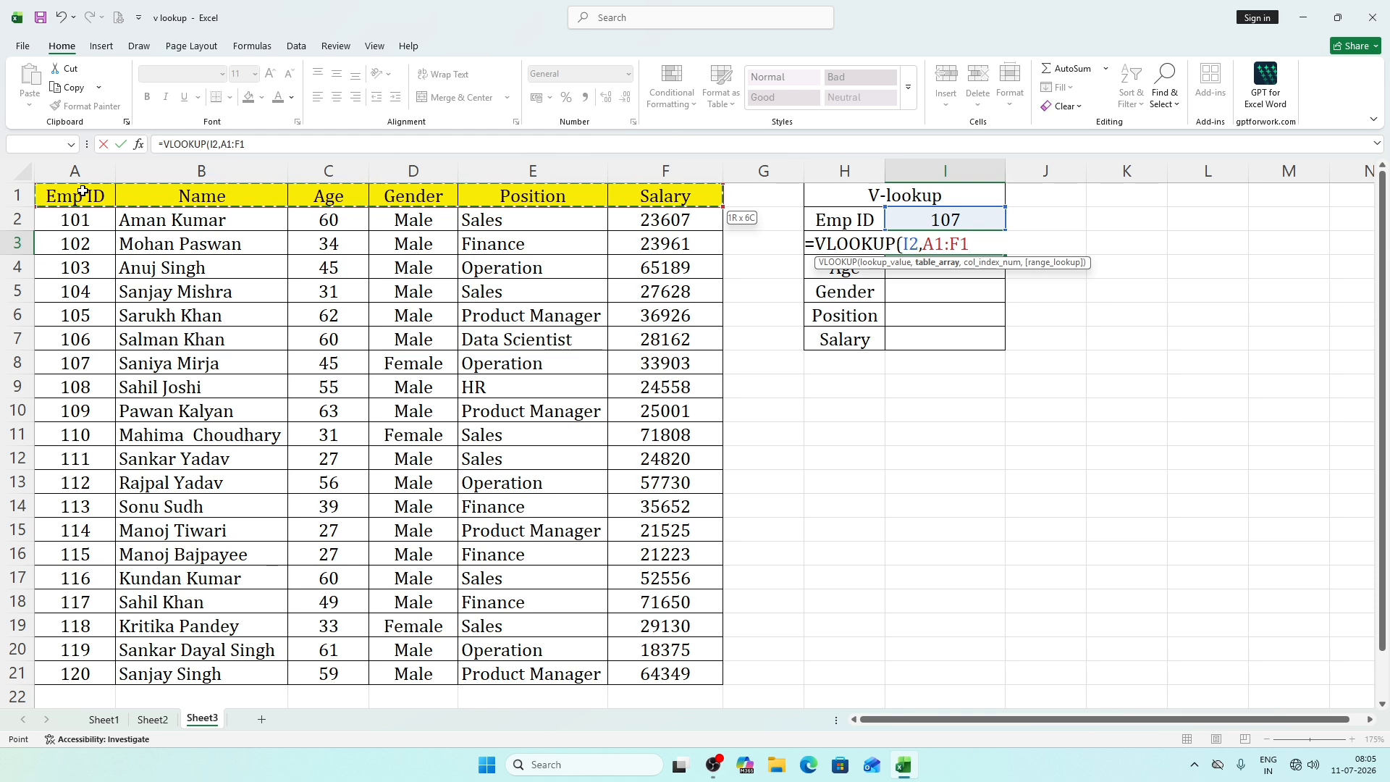
{"action": "key", "text": "ctrl+shift+Down"}
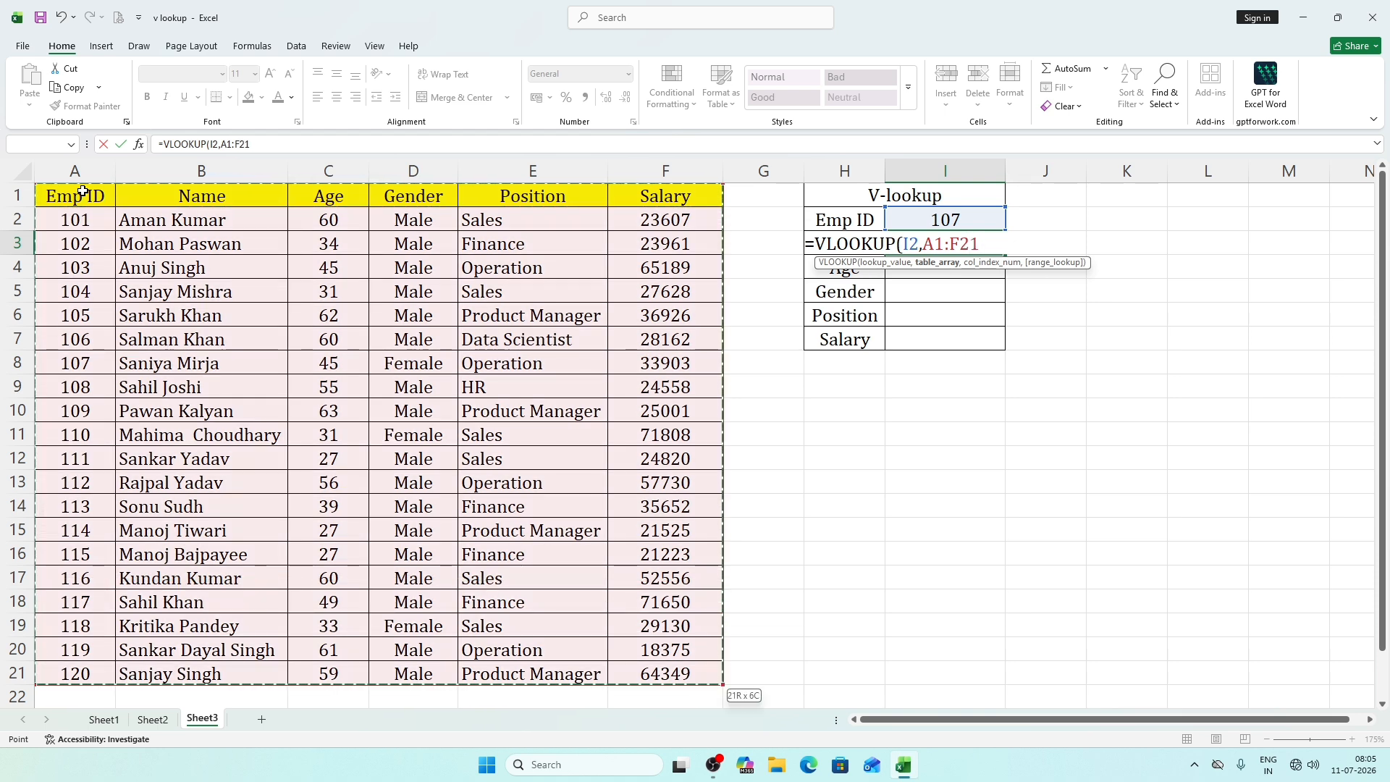
{"action": "type", "text": ",2"}
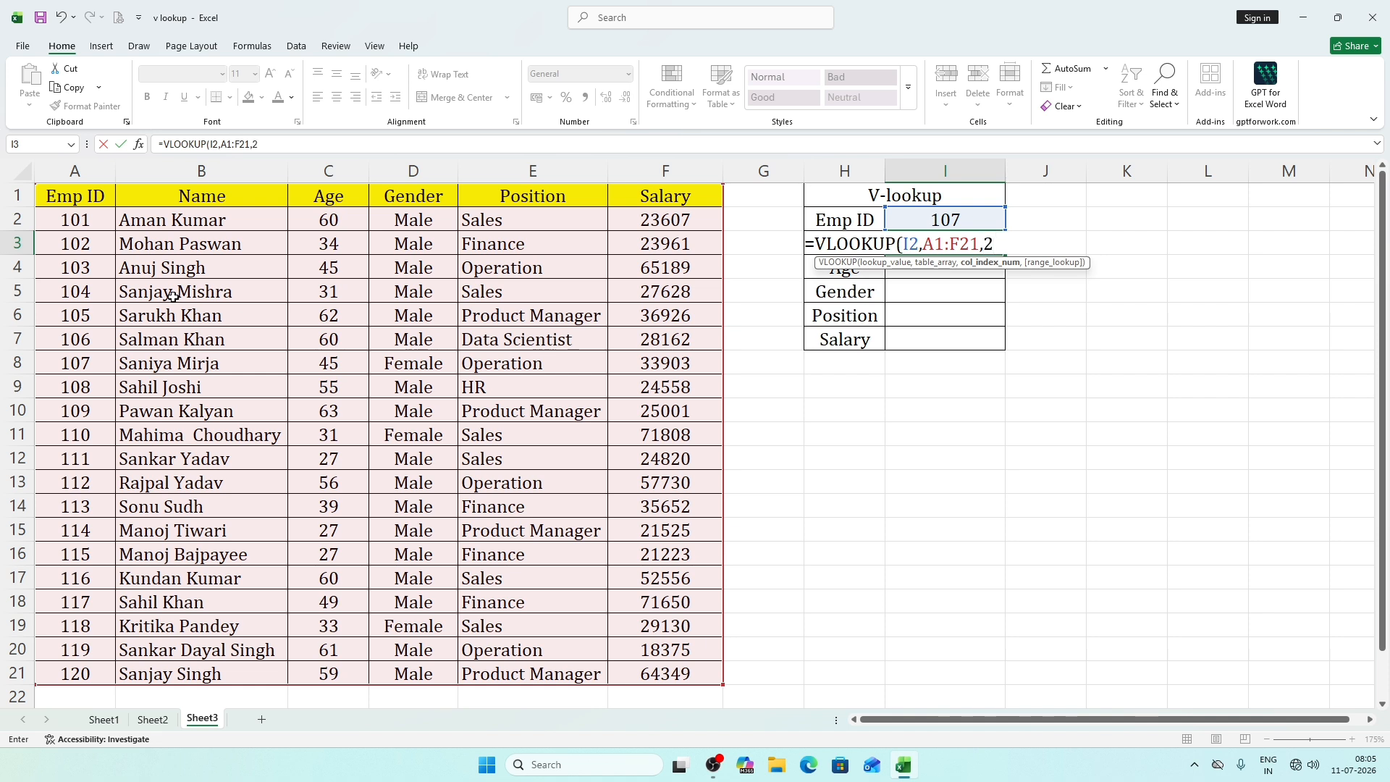
{"action": "type", "text": ",0"}
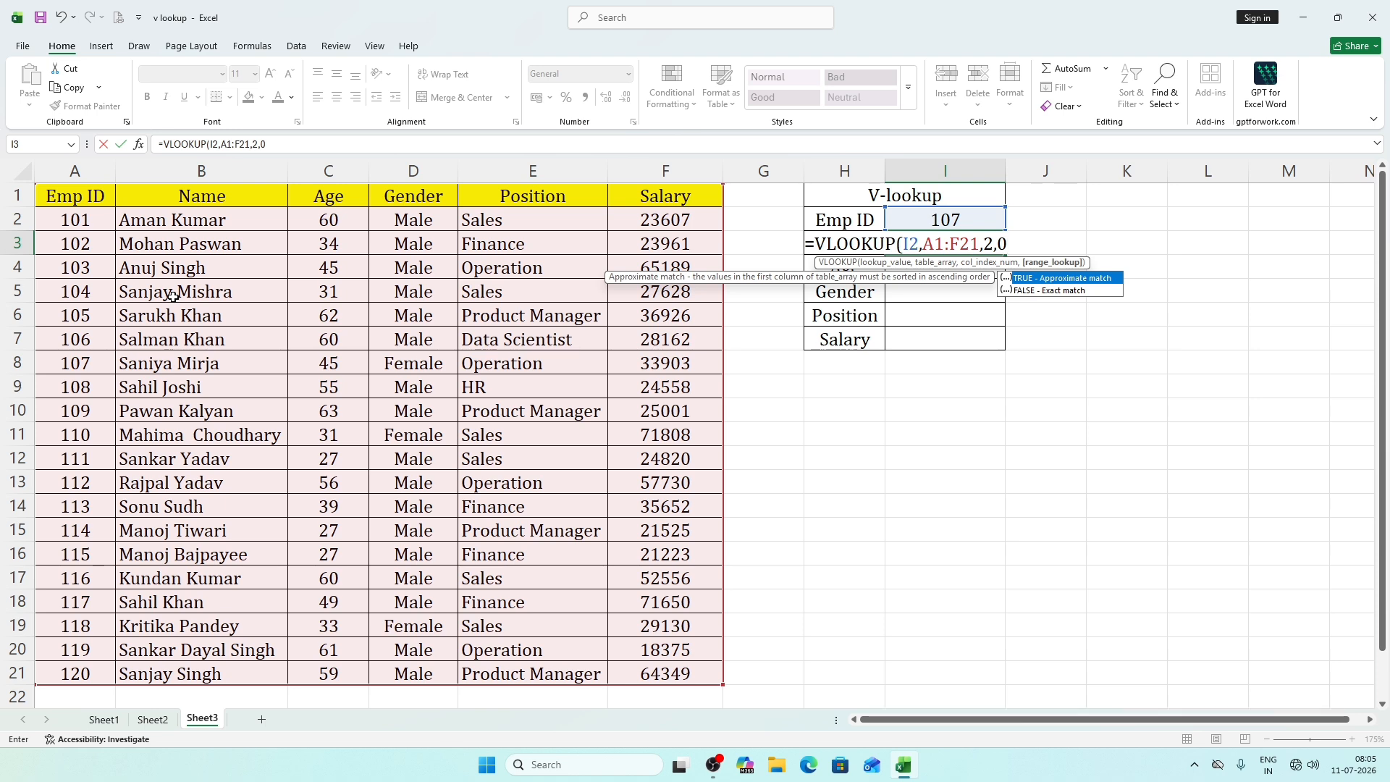
{"action": "key", "text": "Return"}
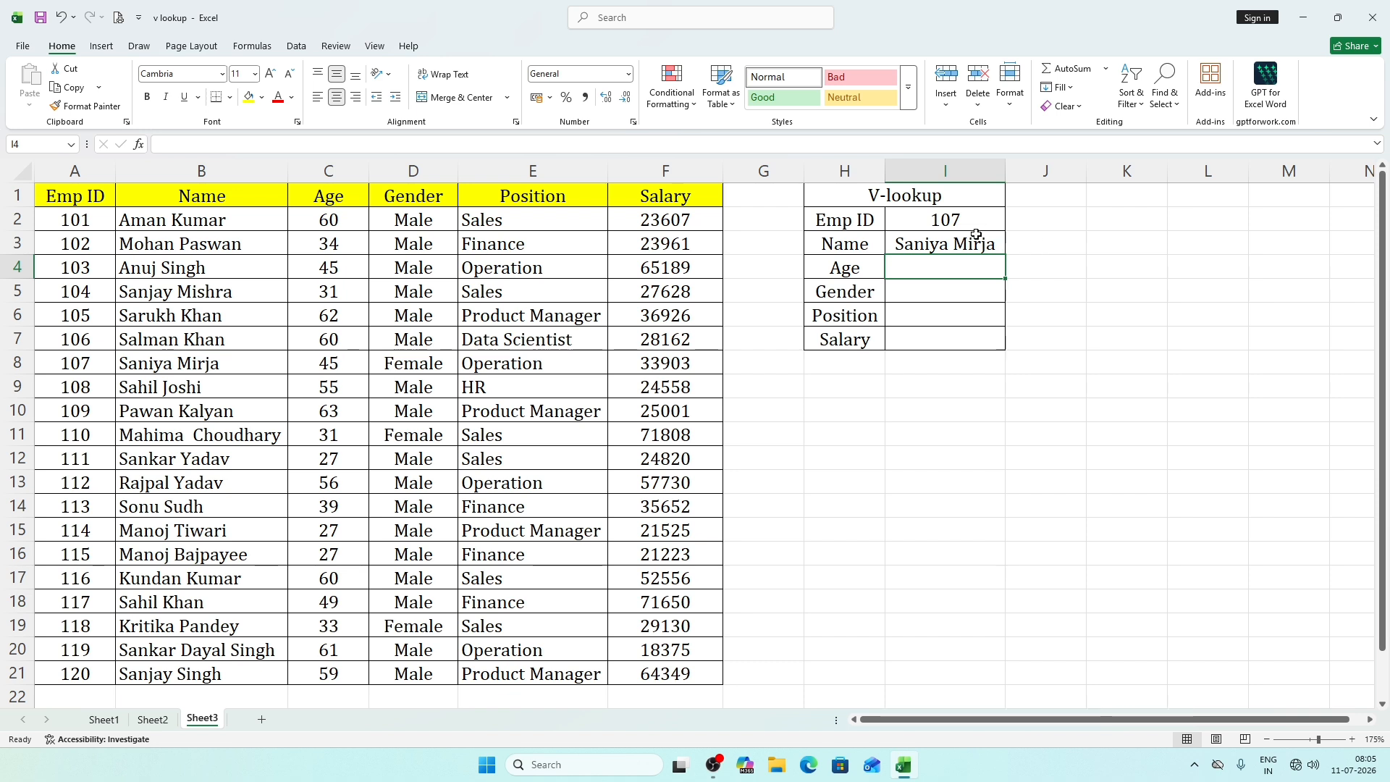
{"action": "left_click", "coordinate": [174, 368]}
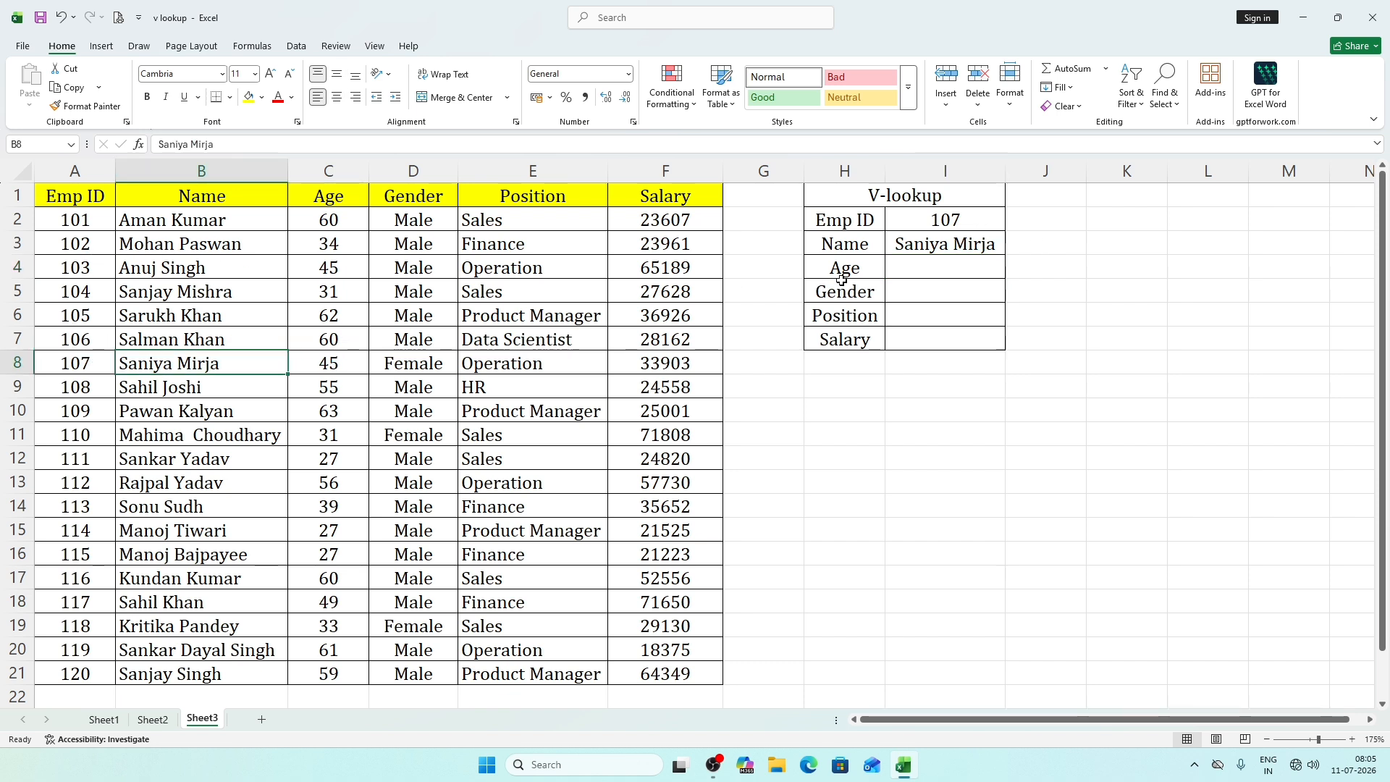
{"action": "left_click", "coordinate": [936, 248]}
{"action": "left_click", "coordinate": [946, 264]}
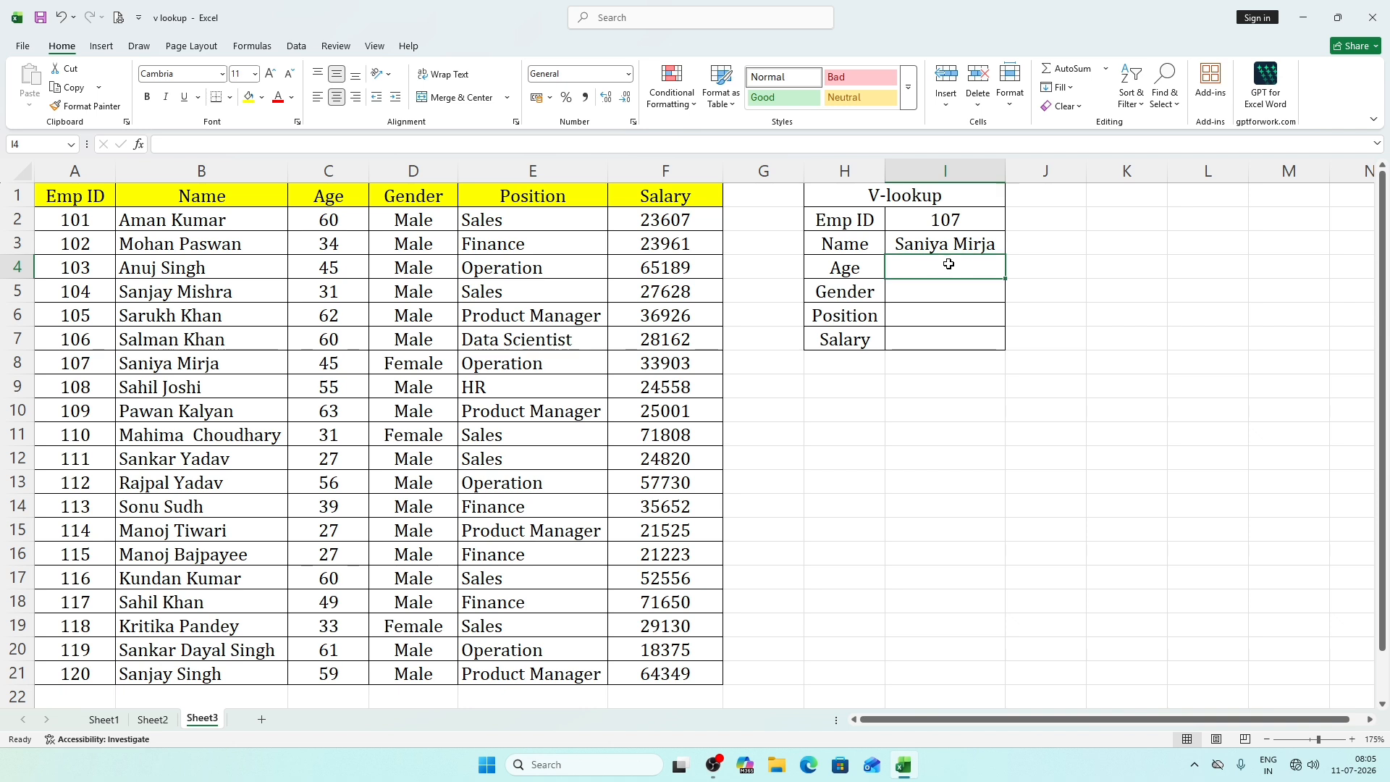
{"action": "left_click", "coordinate": [943, 290]}
{"action": "left_click", "coordinate": [941, 317]}
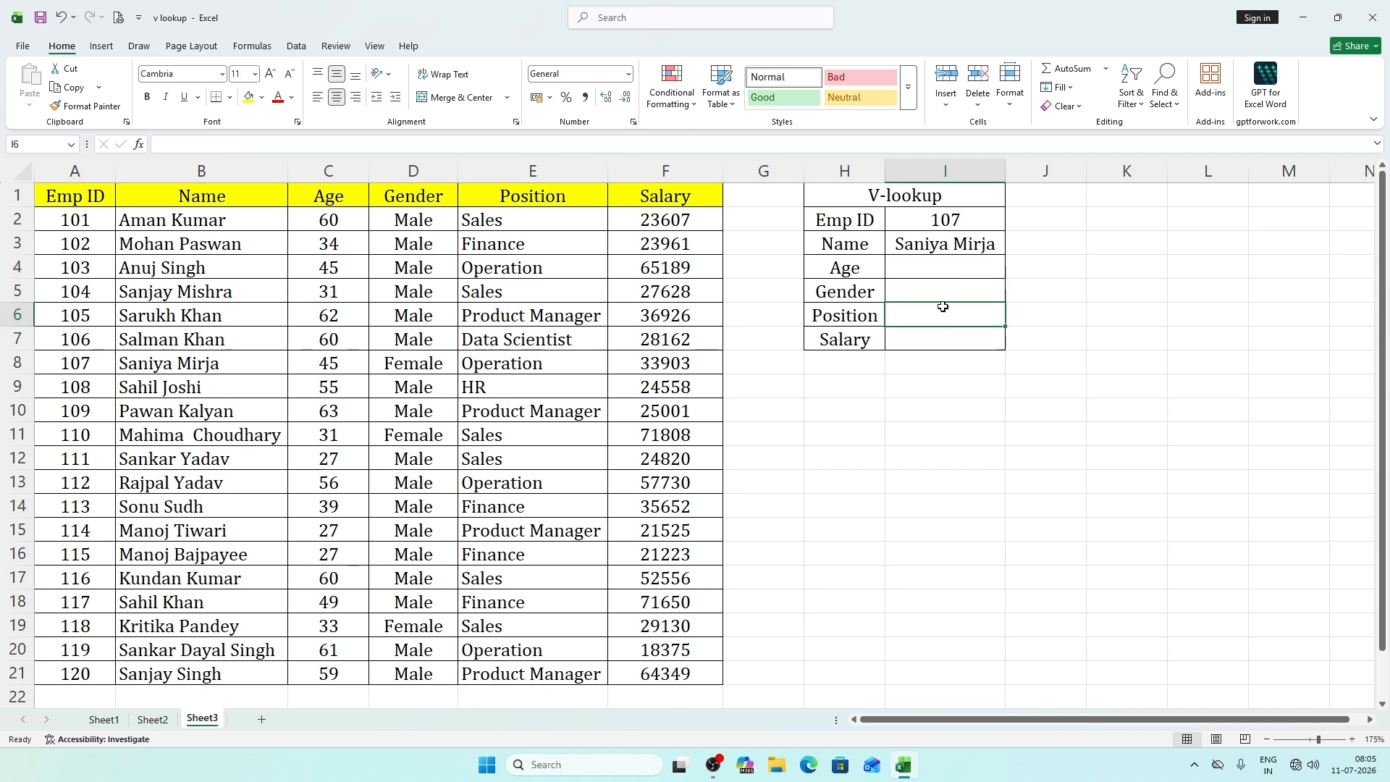
{"action": "left_click", "coordinate": [955, 249]}
{"action": "left_click", "coordinate": [949, 269]}
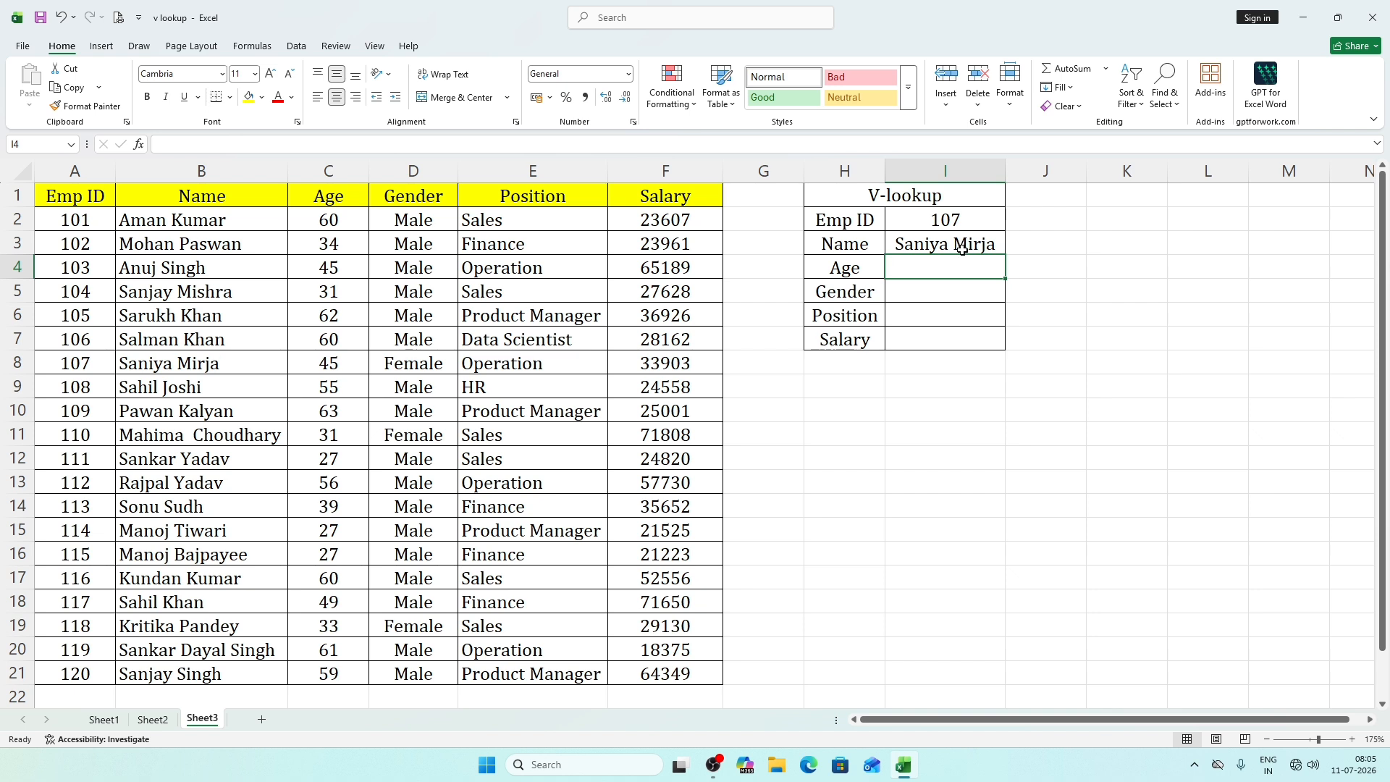
Try to fill the Name formula from I3 down through the Age, Gender, Position and Salary cells to I7.
{"action": "left_click", "coordinate": [966, 248]}
{"action": "left_click_drag", "start_coordinate": [1006, 257], "coordinate": [1002, 342]}
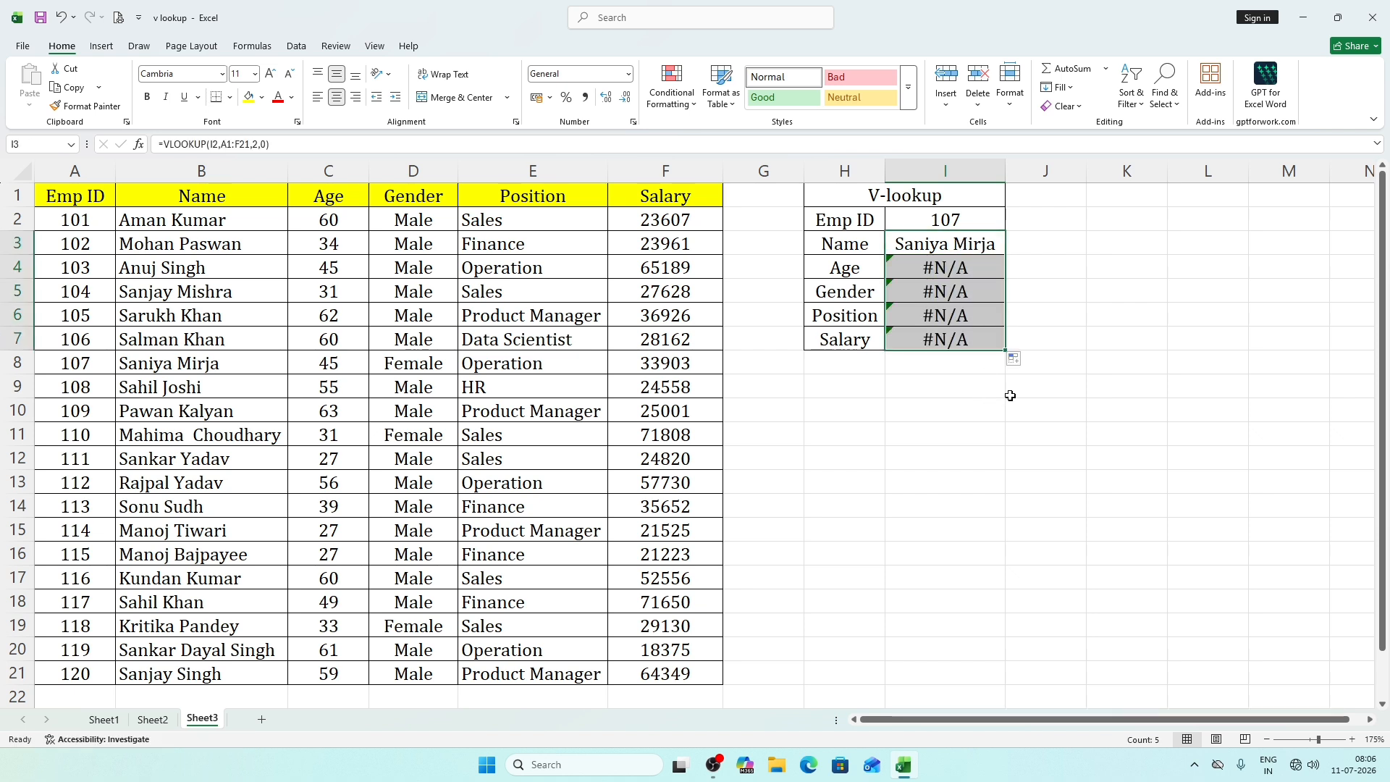
{"action": "left_click", "coordinate": [1066, 291]}
Examine the cell references in each VLOOKUP formula from I3 through I7.
{"action": "left_click", "coordinate": [940, 246]}
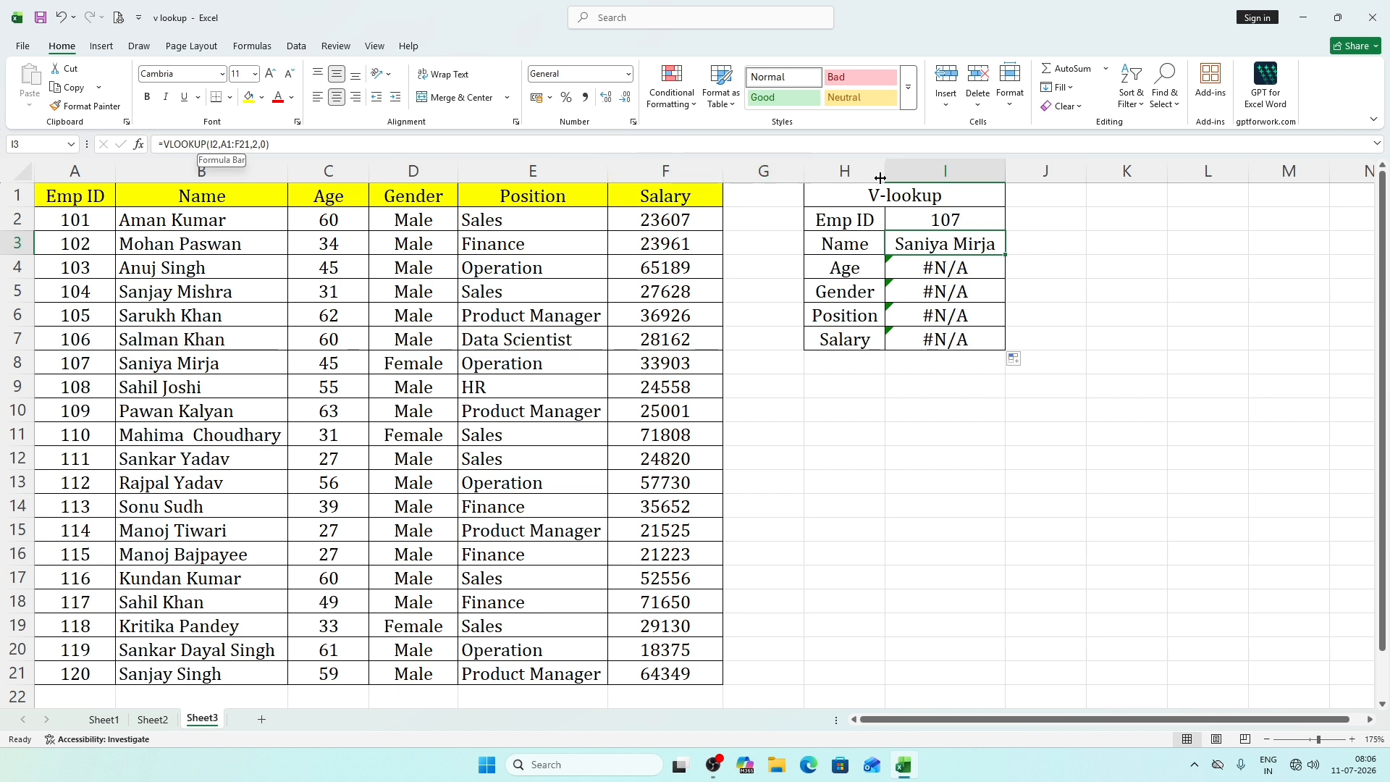
{"action": "double_click", "coordinate": [959, 253]}
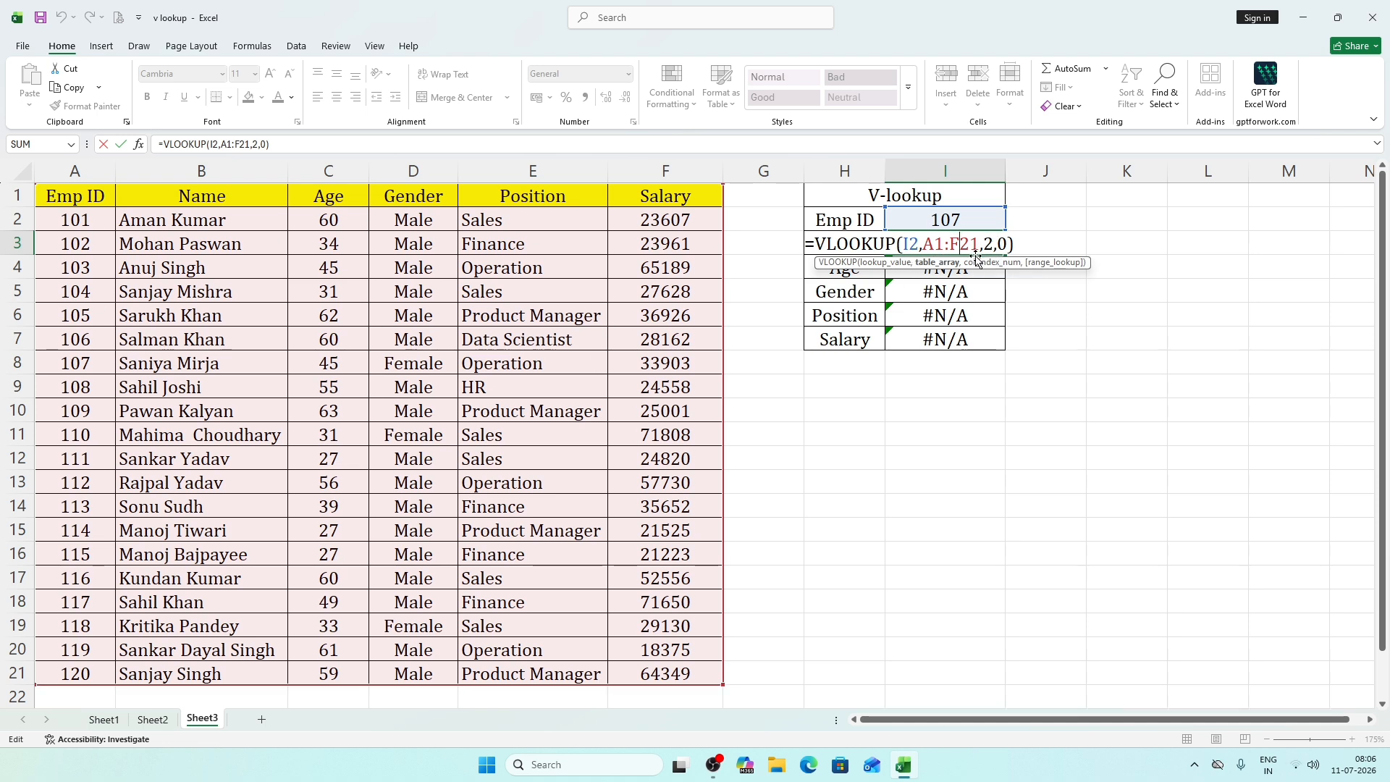
{"action": "key", "text": "Return"}
{"action": "double_click", "coordinate": [952, 267]}
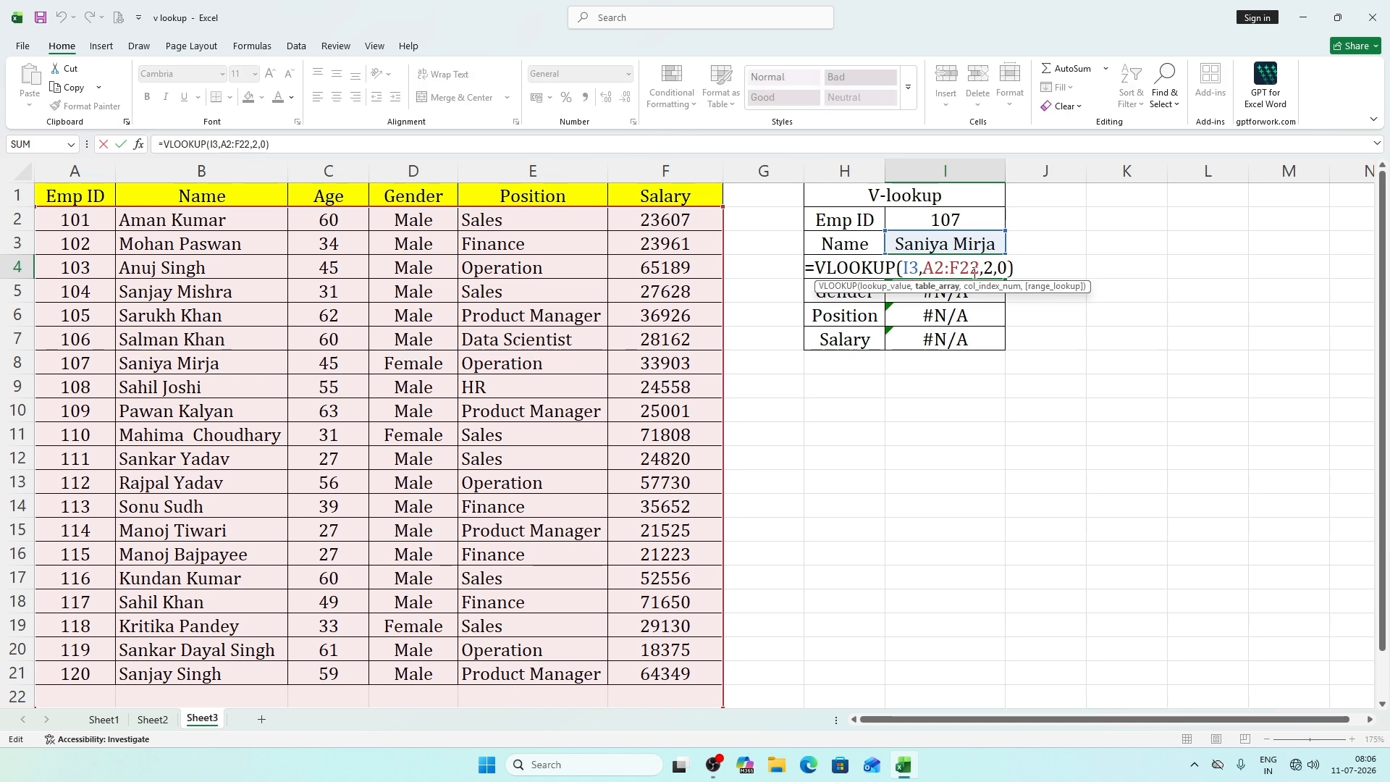
{"action": "key", "text": "Return"}
{"action": "key", "text": "F2"}
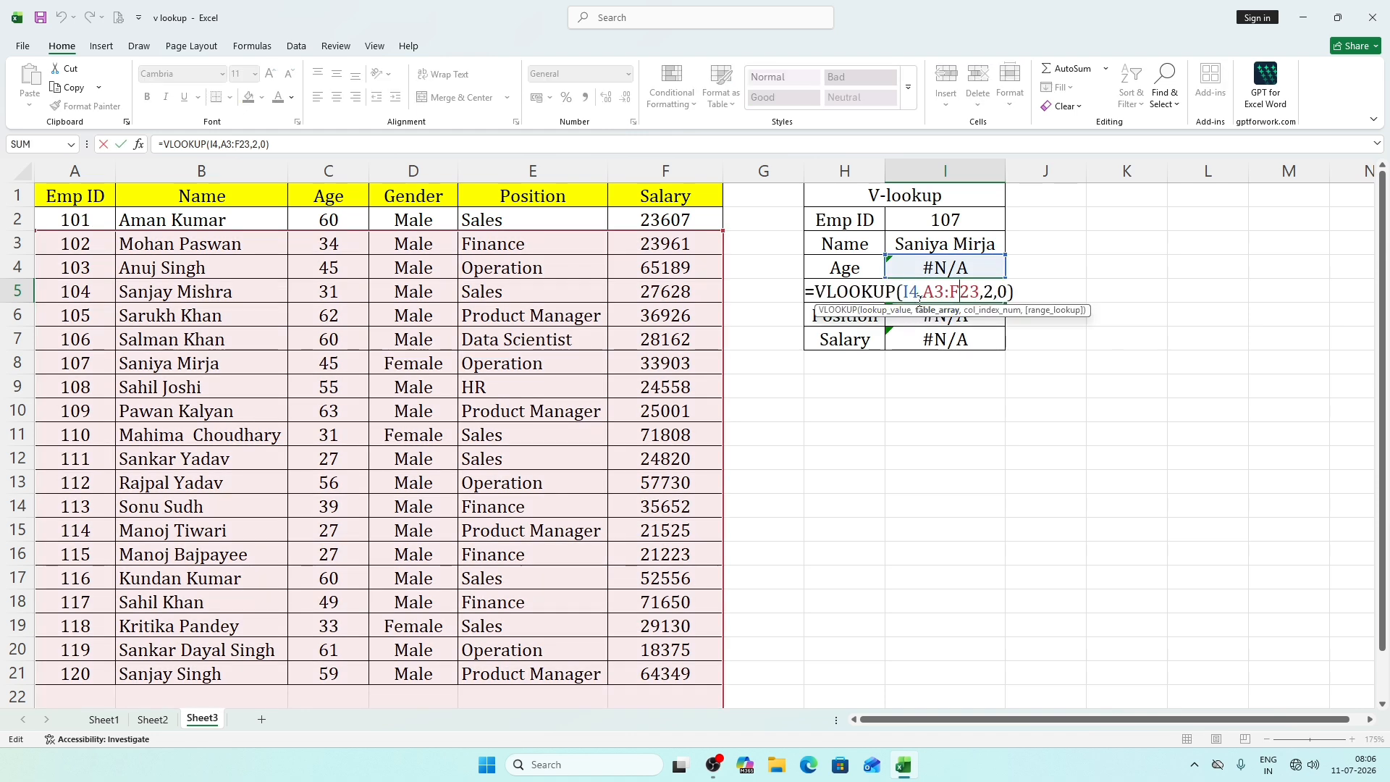
{"action": "key", "text": "Return"}
{"action": "key", "text": "F2"}
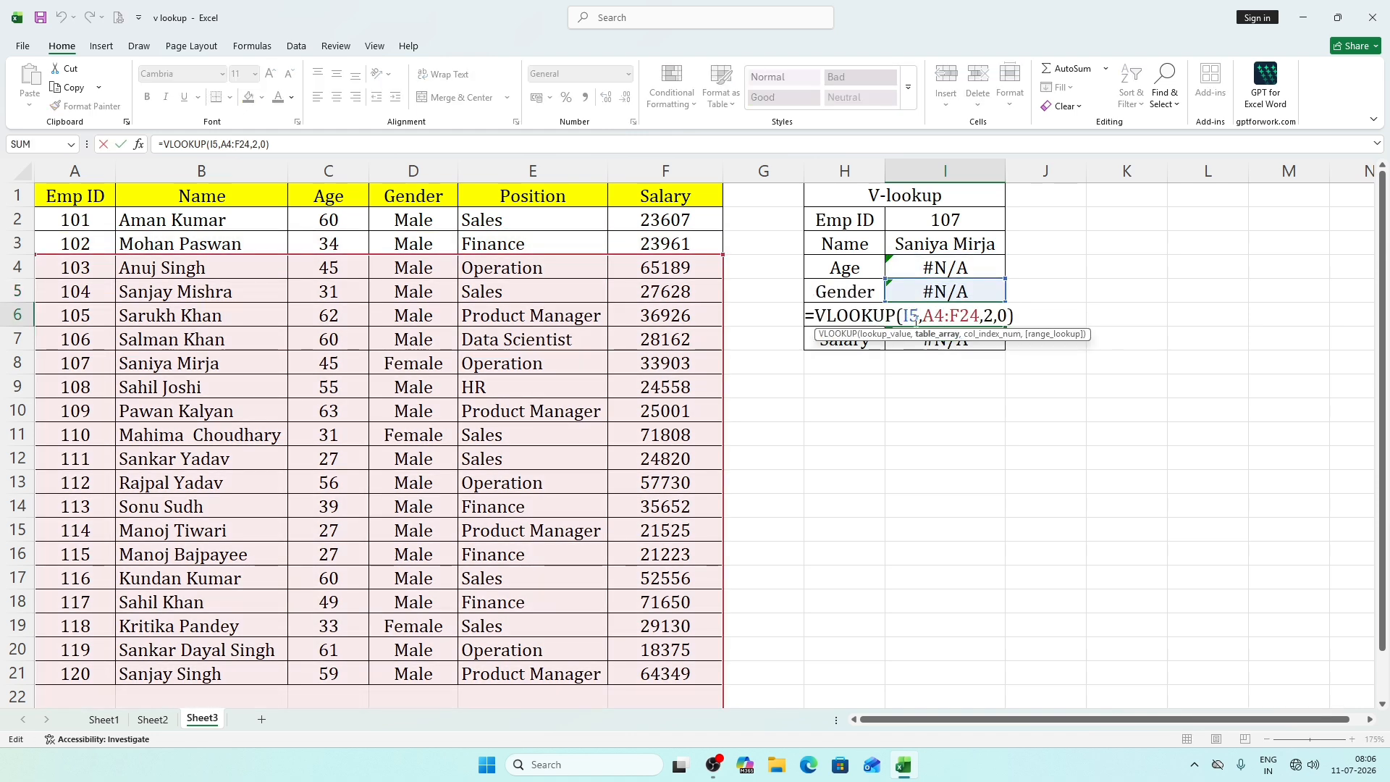
{"action": "key", "text": "Return"}
{"action": "key", "text": "F2"}
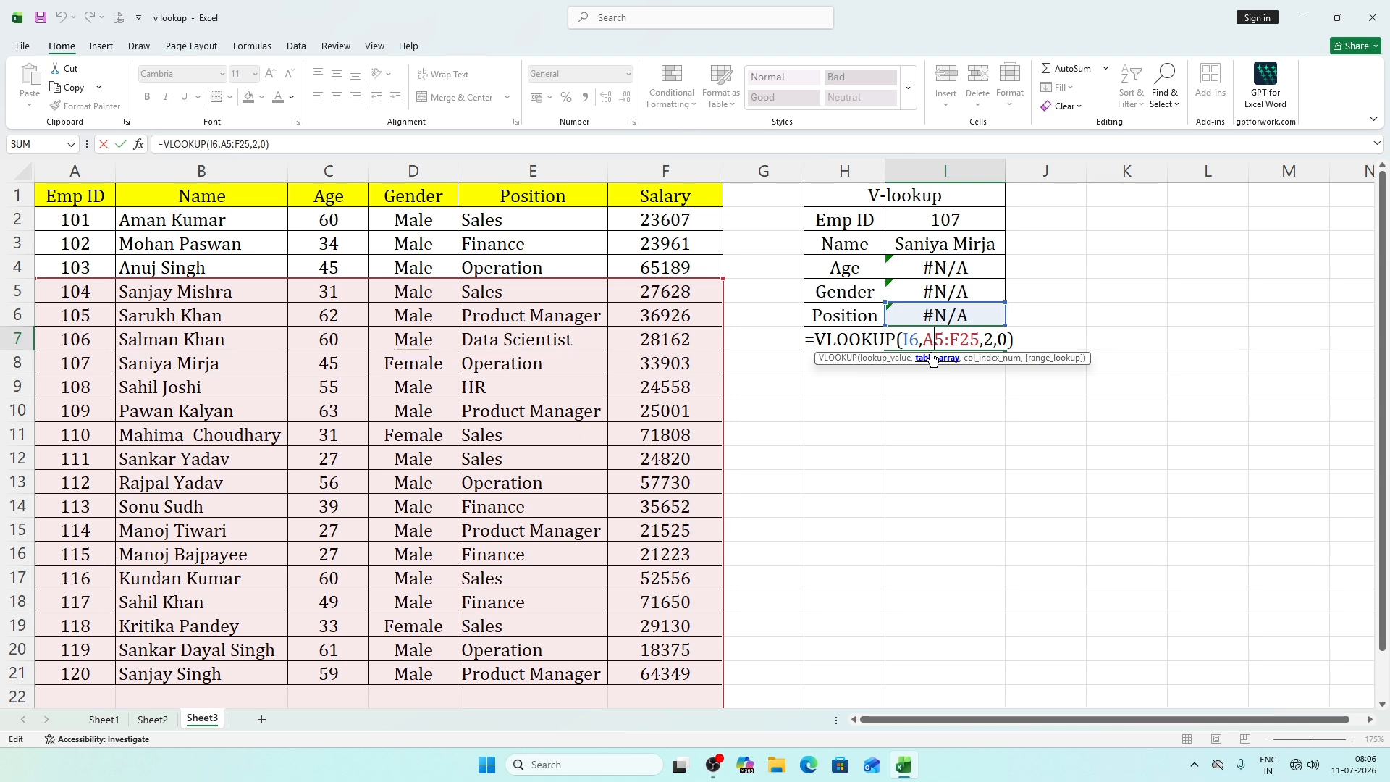
{"action": "key", "text": "Return"}
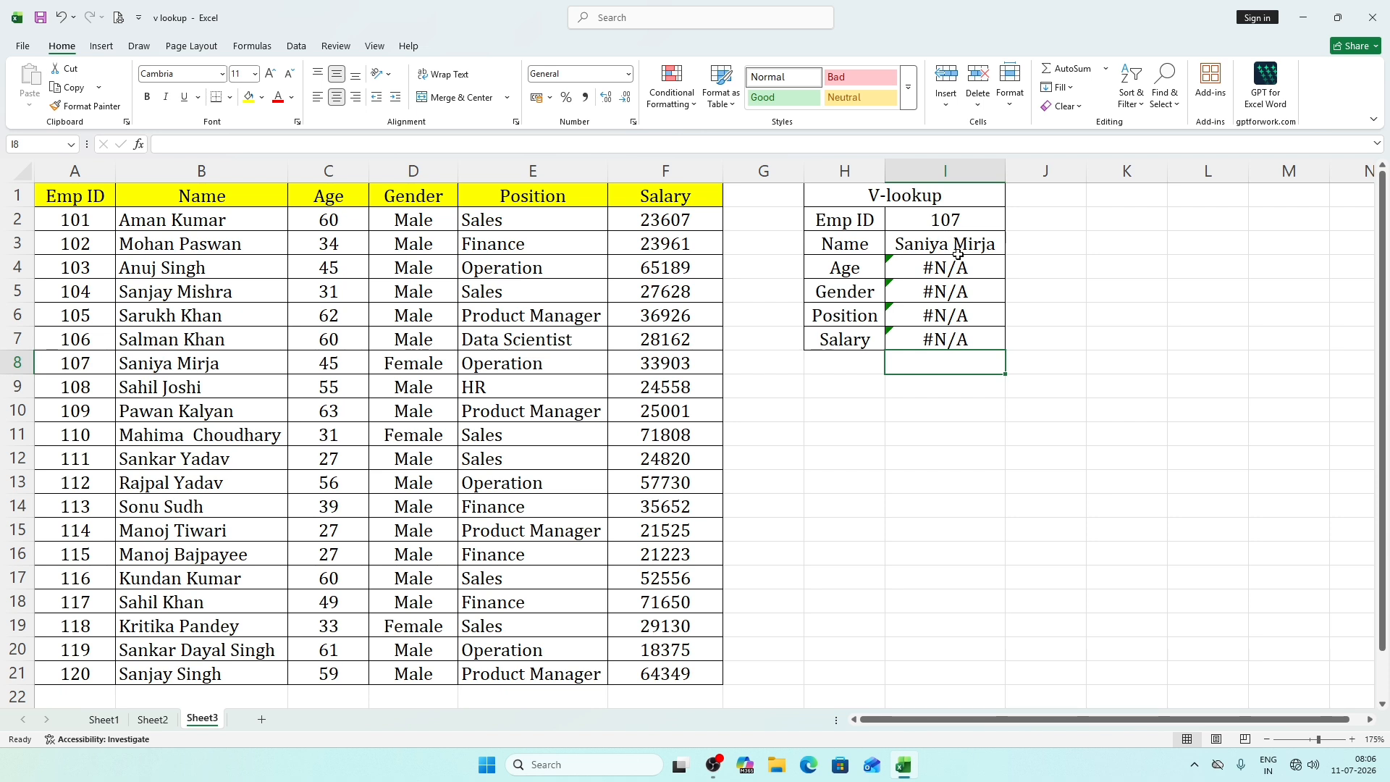
Clear the copied formulas from the Age, Gender, Position and Salary cells, I4 to I7.
{"action": "left_click_drag", "start_coordinate": [945, 264], "coordinate": [934, 367]}
{"action": "key", "text": "Delete"}
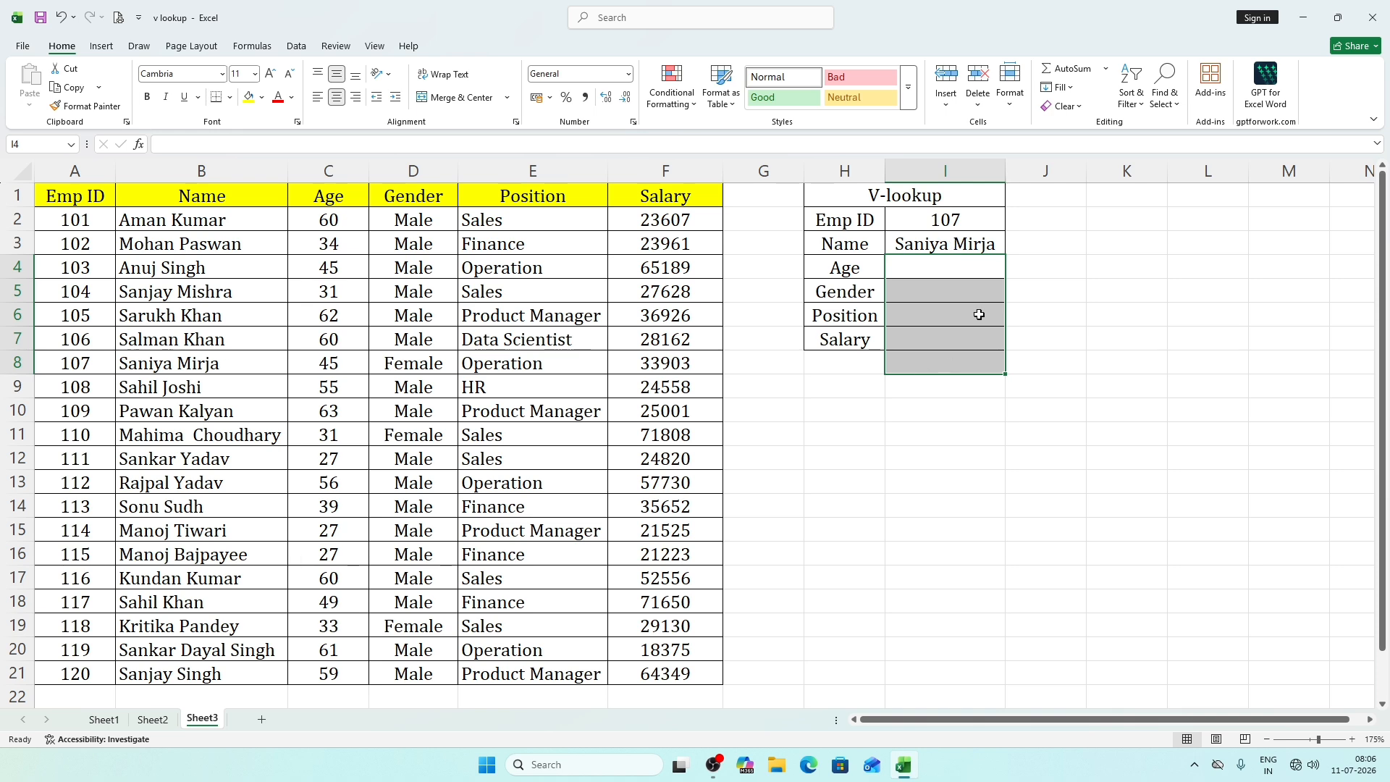
{"action": "left_click", "coordinate": [1042, 290]}
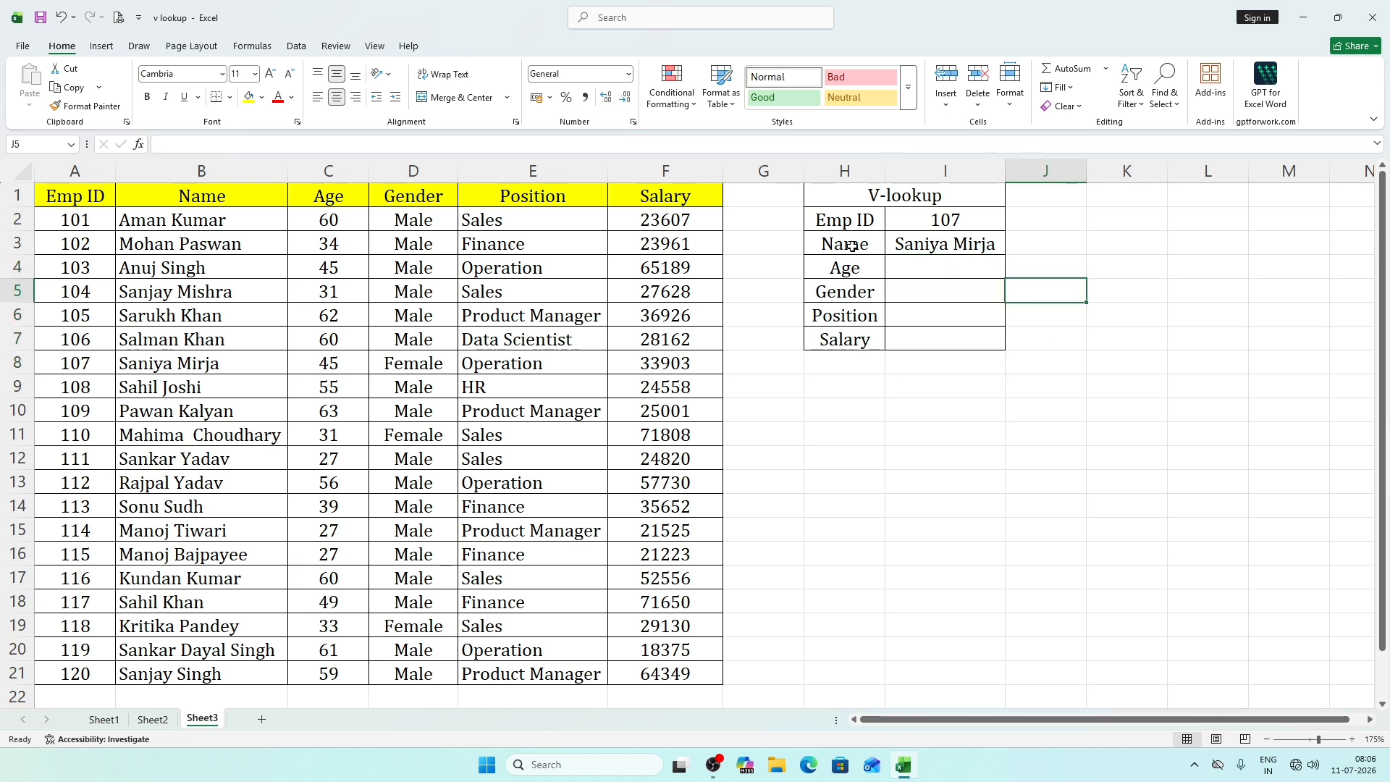
Make the lookup value and table array absolute in the Name formula, as $I$2 and $A$1:$F$21.
{"action": "double_click", "coordinate": [923, 245]}
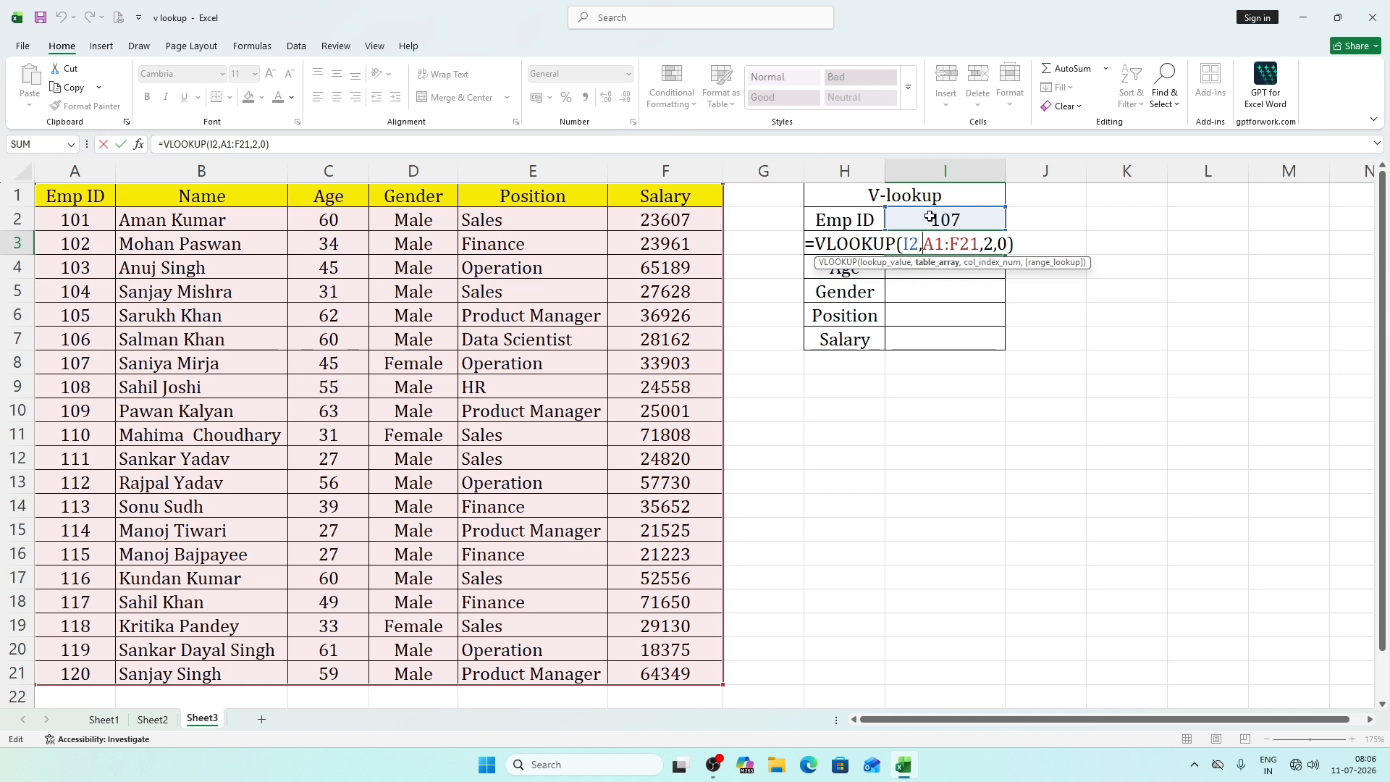
{"action": "double_click", "coordinate": [910, 245]}
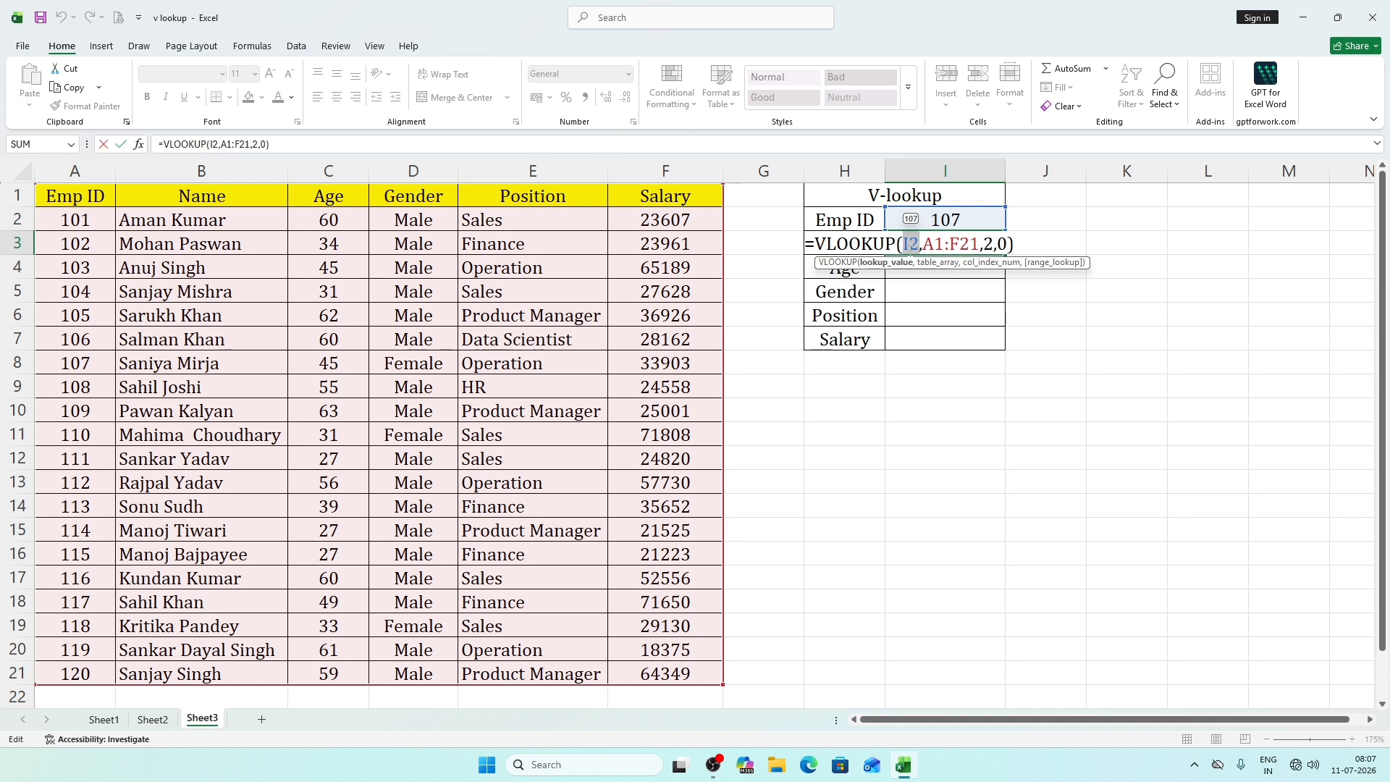
{"action": "key", "text": "F4"}
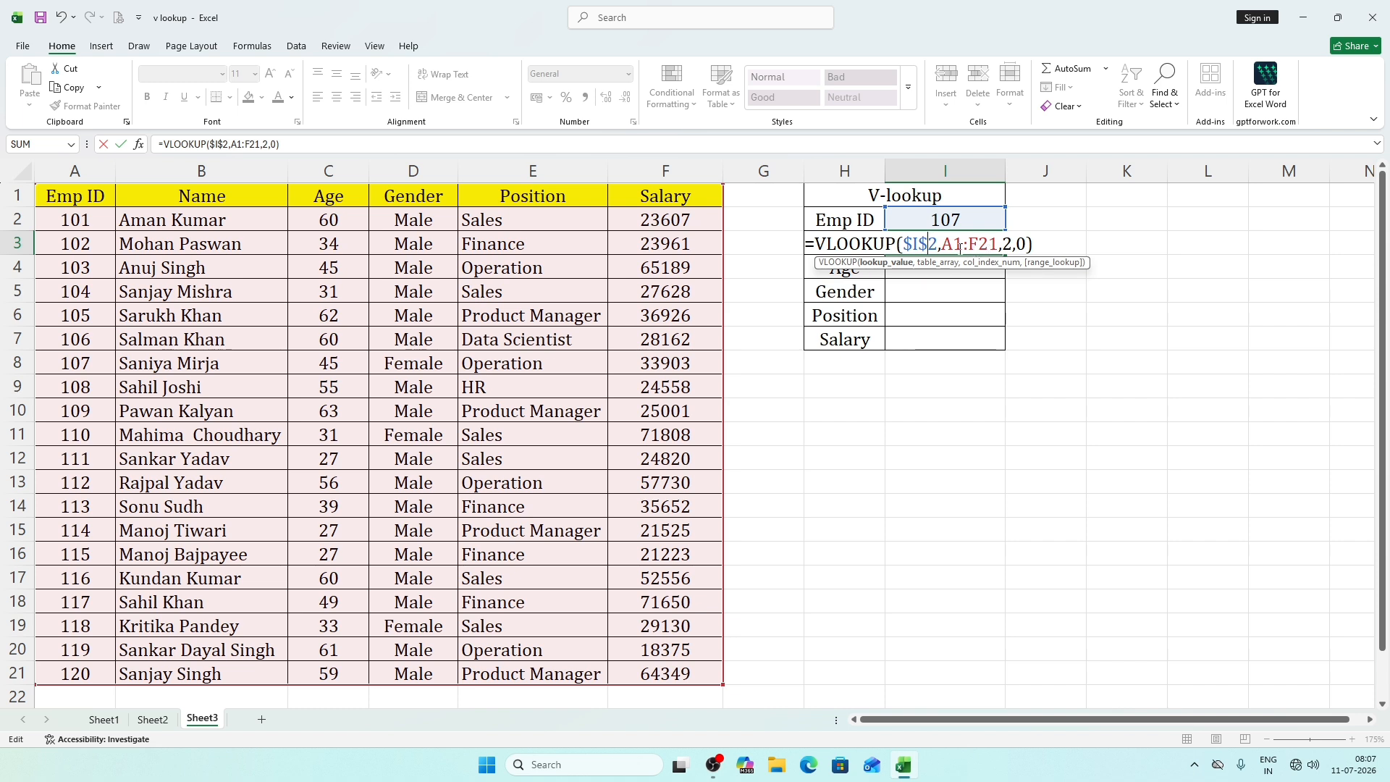
{"action": "left_click_drag", "start_coordinate": [942, 244], "coordinate": [1000, 247]}
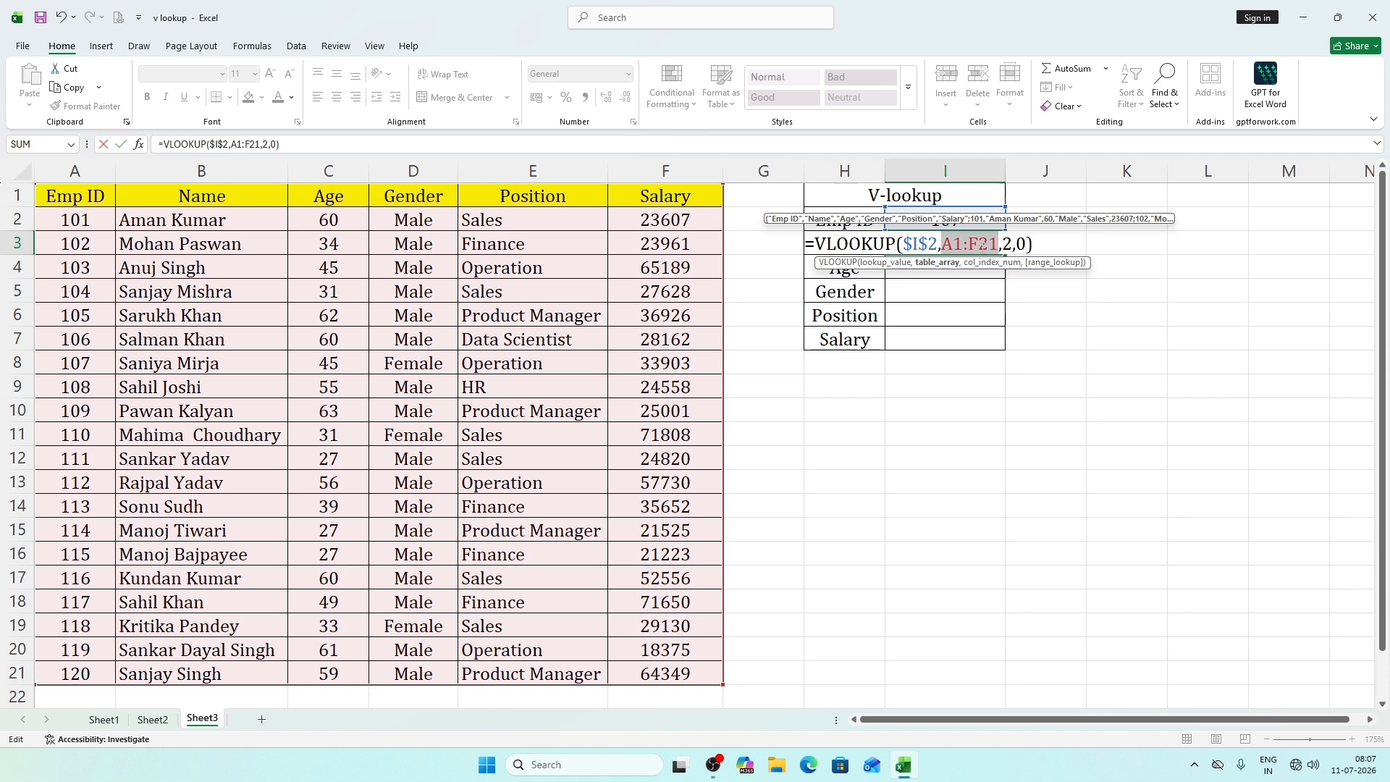
{"action": "key", "text": "F4"}
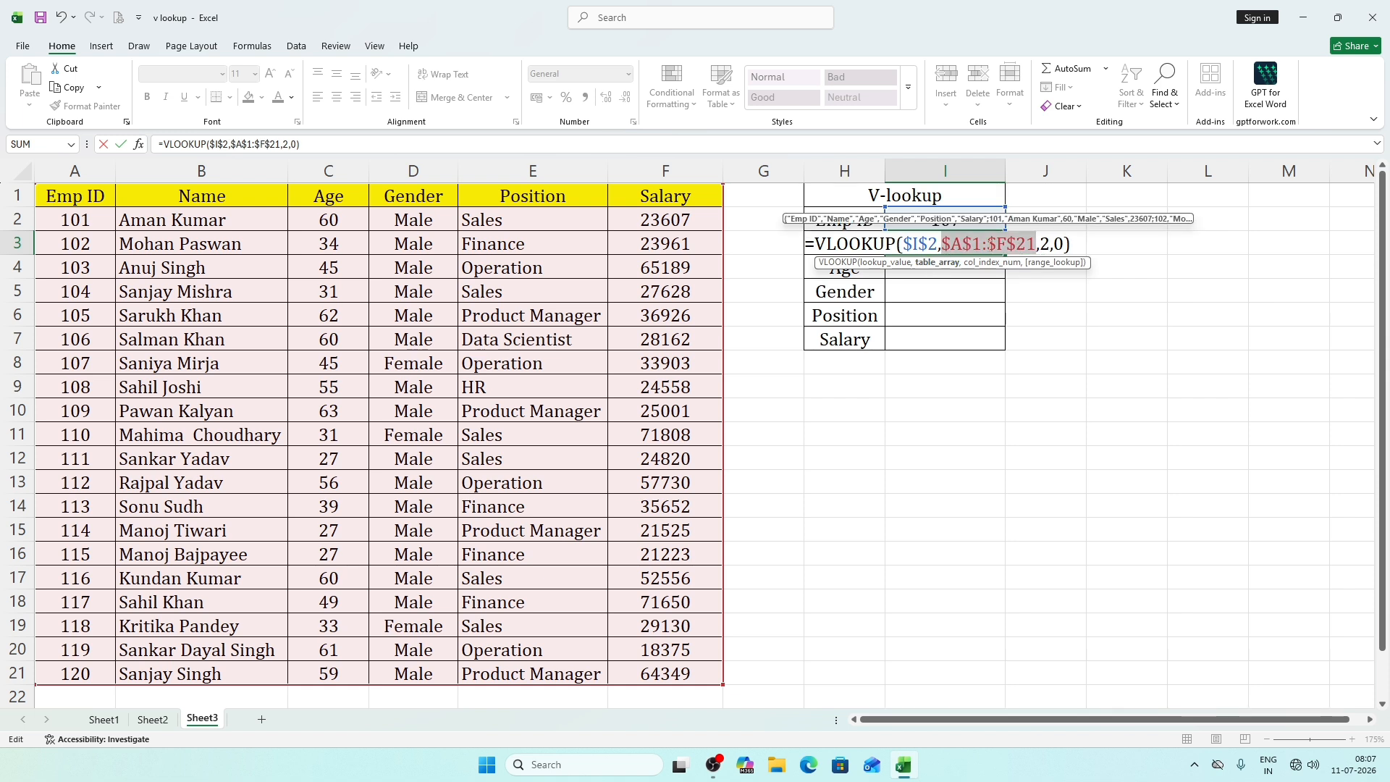
{"action": "key", "text": "Right"}
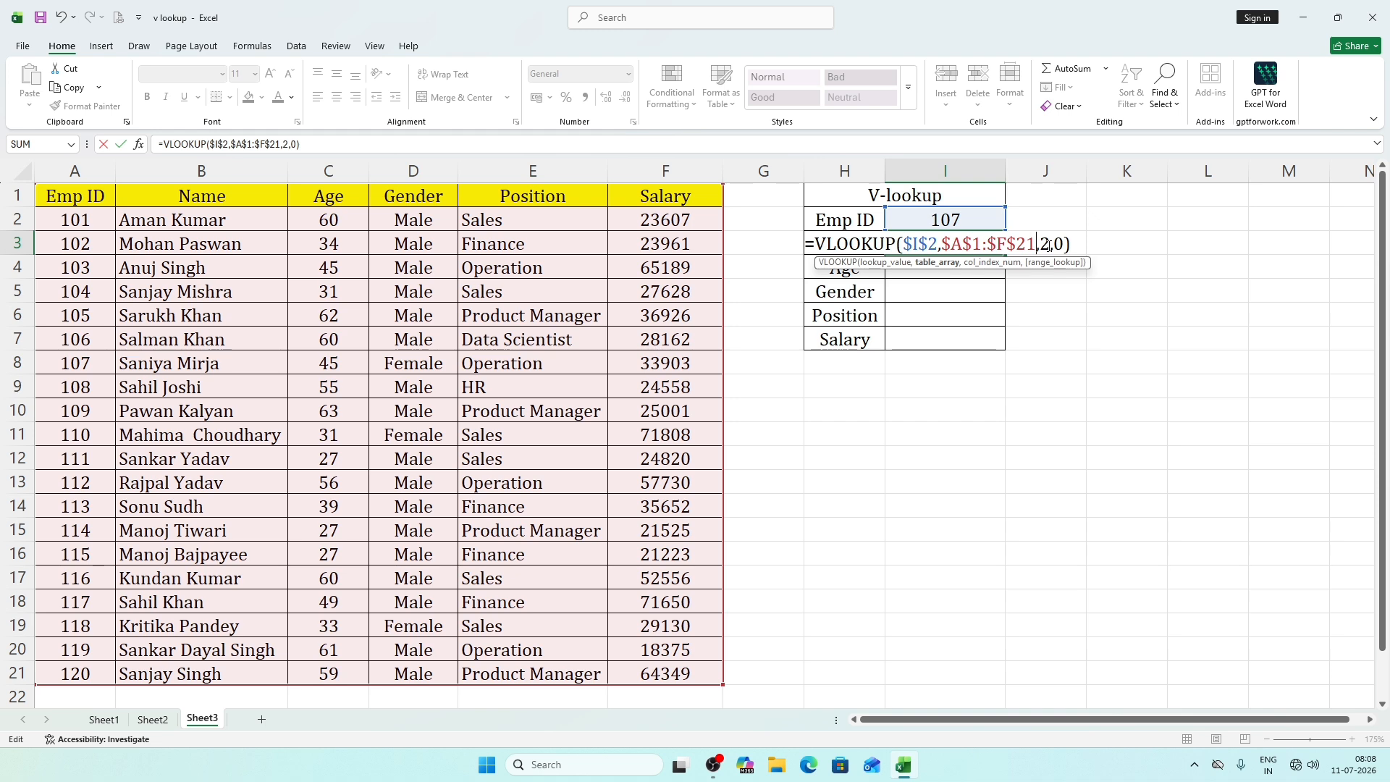
{"action": "key", "text": "Return"}
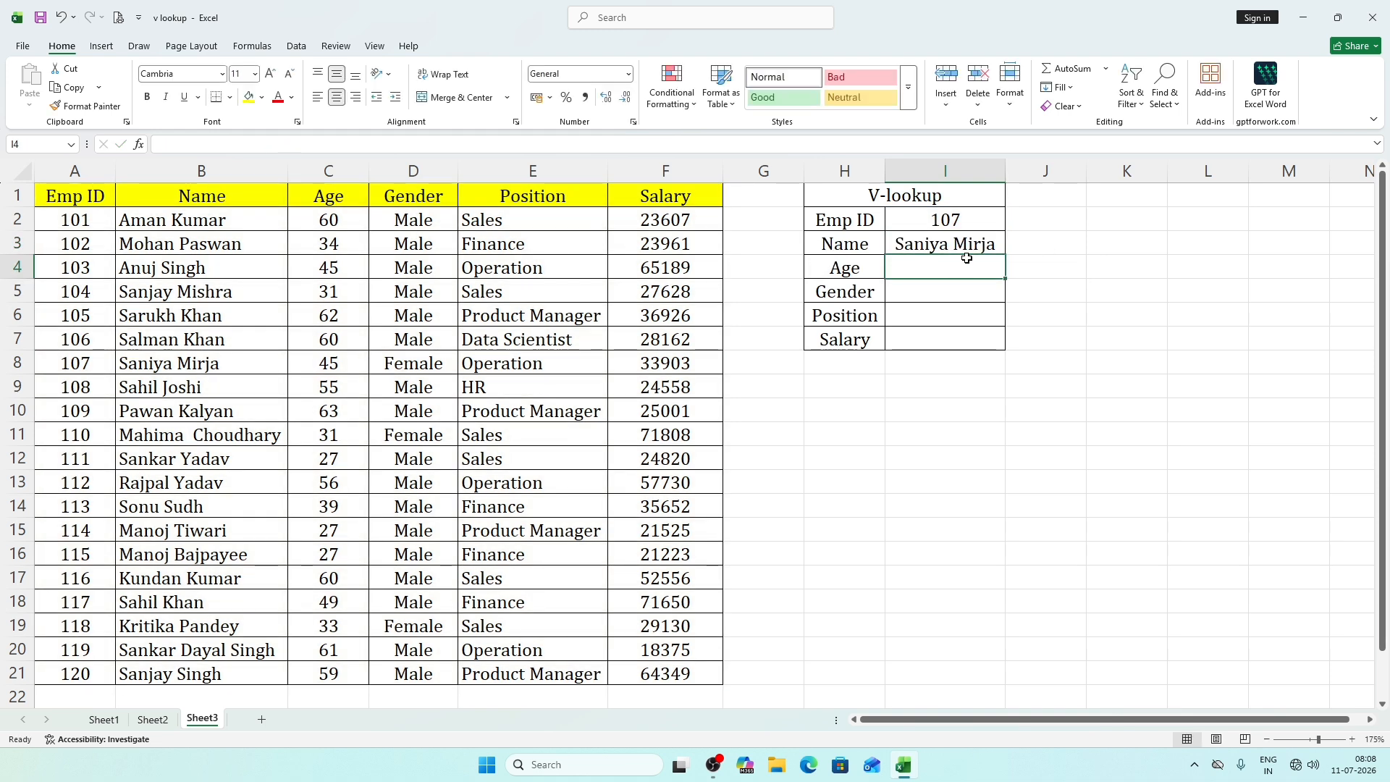
Try to fill the Name formula from I3 down to I7 and check the references in the copied formulas.
{"action": "left_click", "coordinate": [970, 246]}
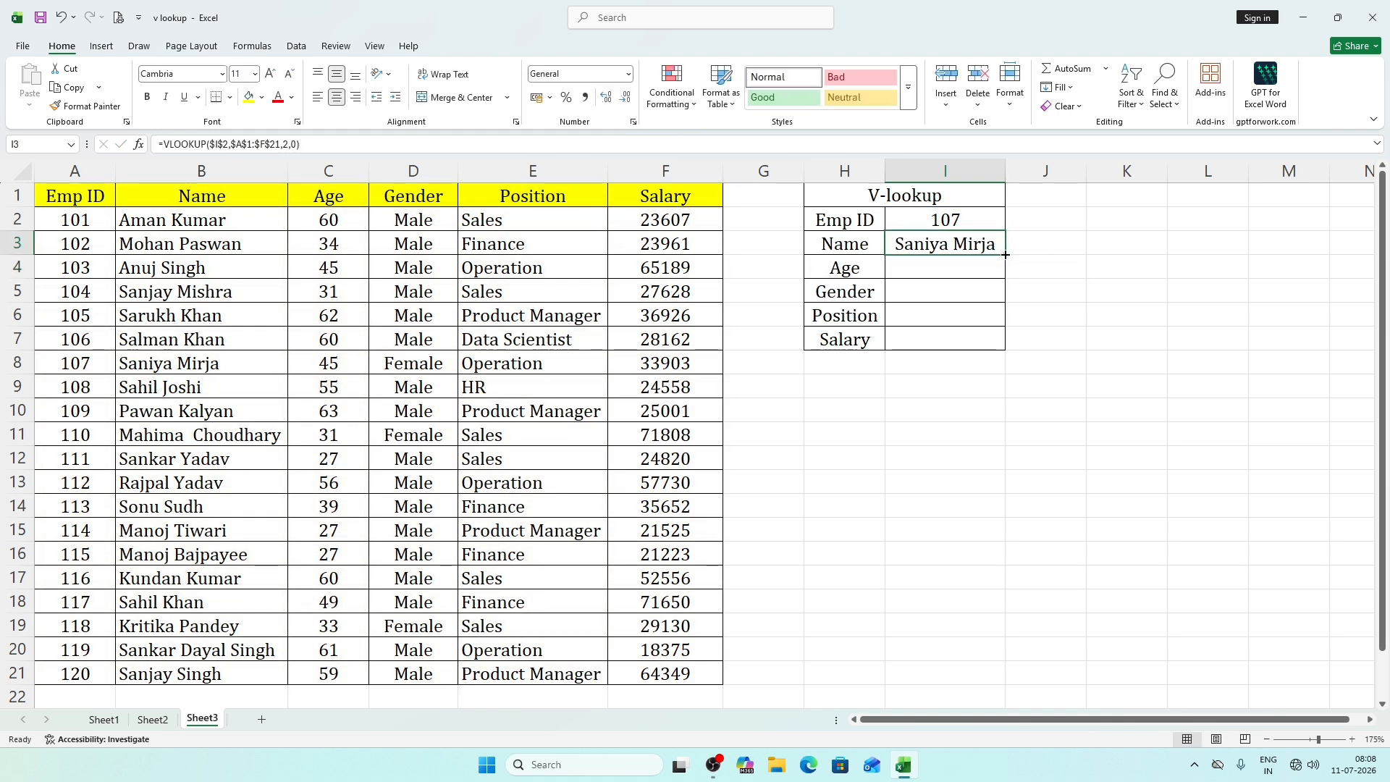
{"action": "left_click_drag", "start_coordinate": [1006, 255], "coordinate": [996, 346]}
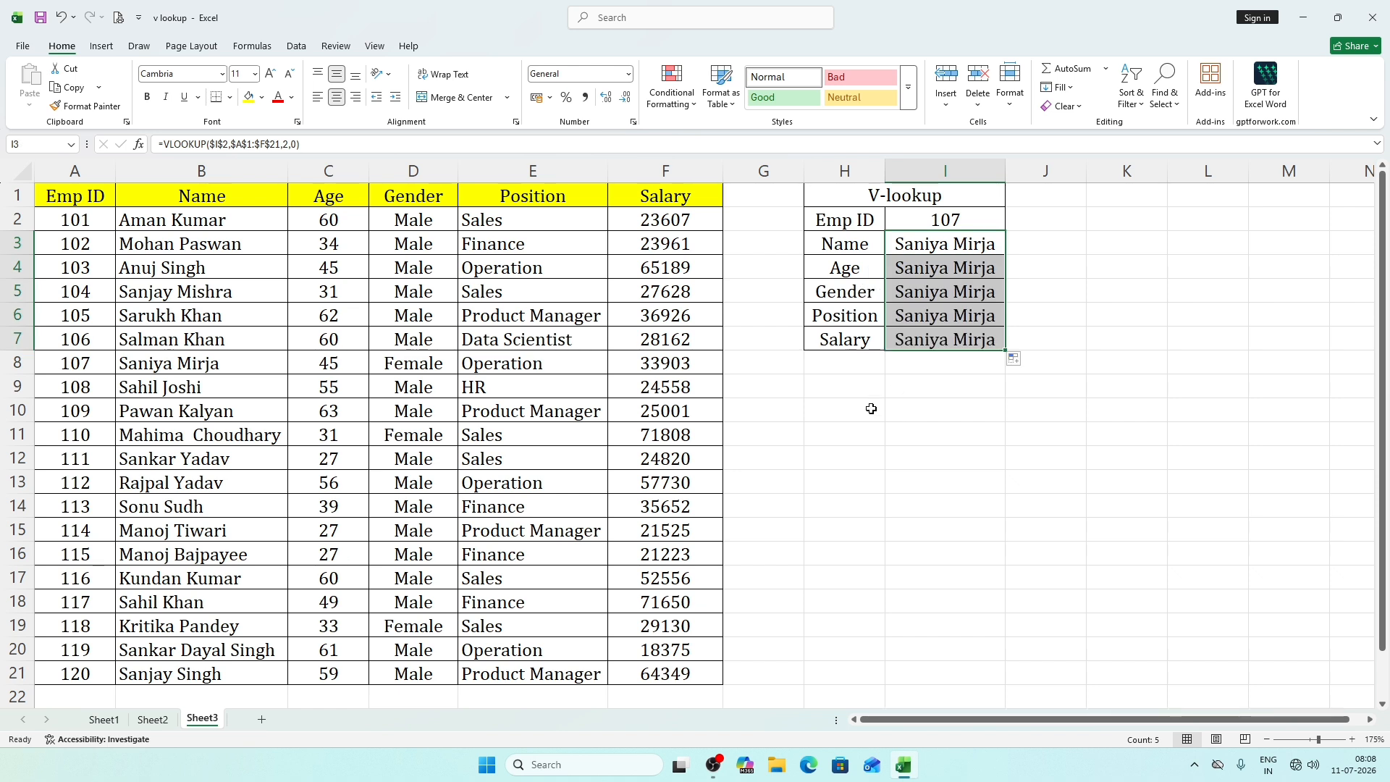
{"action": "left_click", "coordinate": [971, 244]}
{"action": "double_click", "coordinate": [970, 244]}
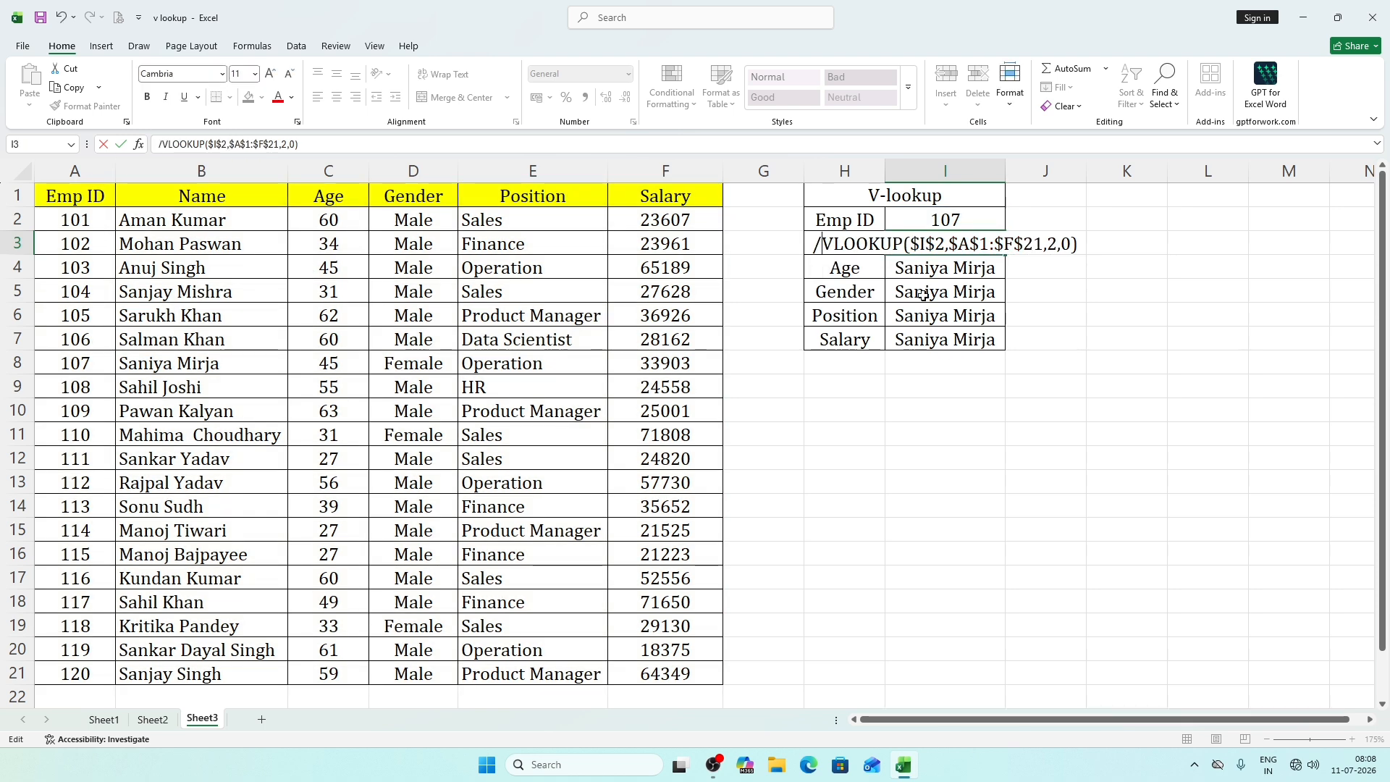
{"action": "key", "text": "Return"}
{"action": "double_click", "coordinate": [961, 270]}
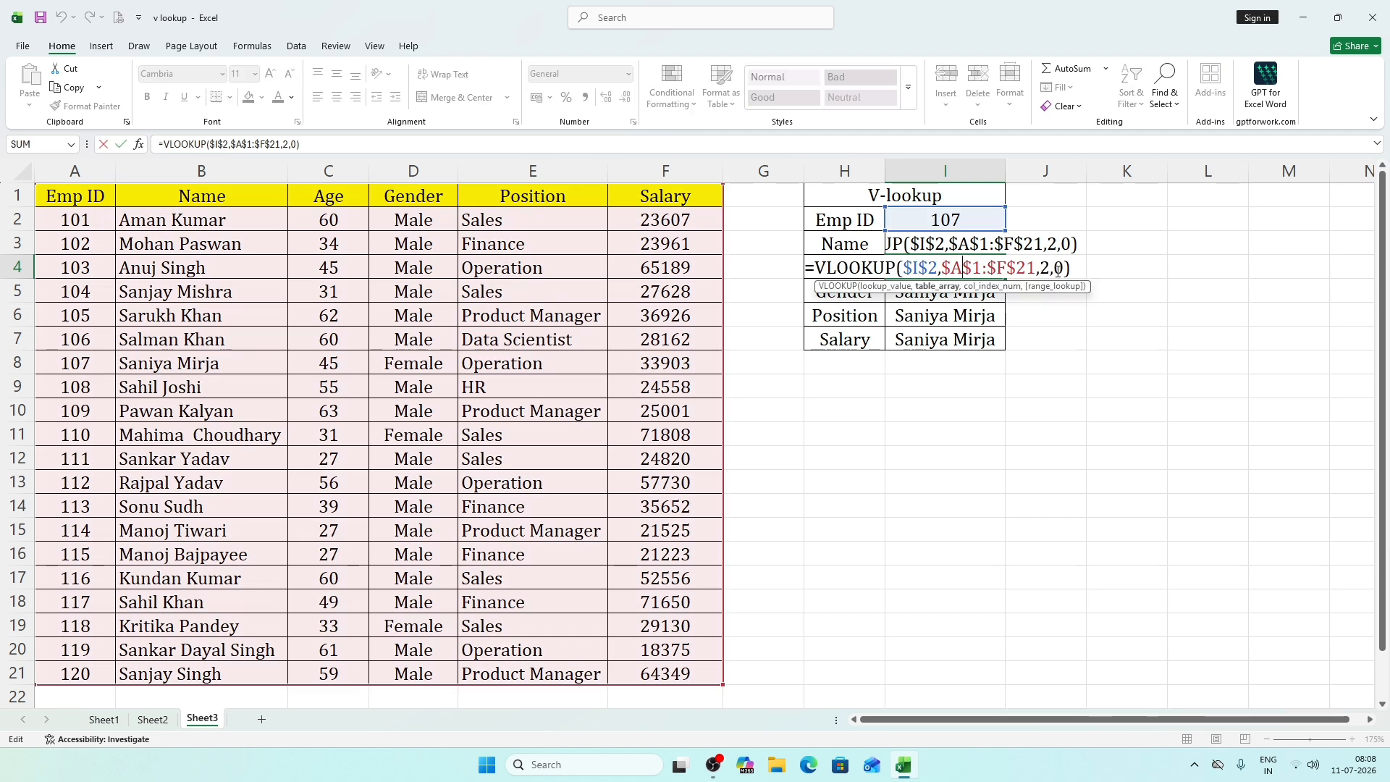
{"action": "key", "text": "Return"}
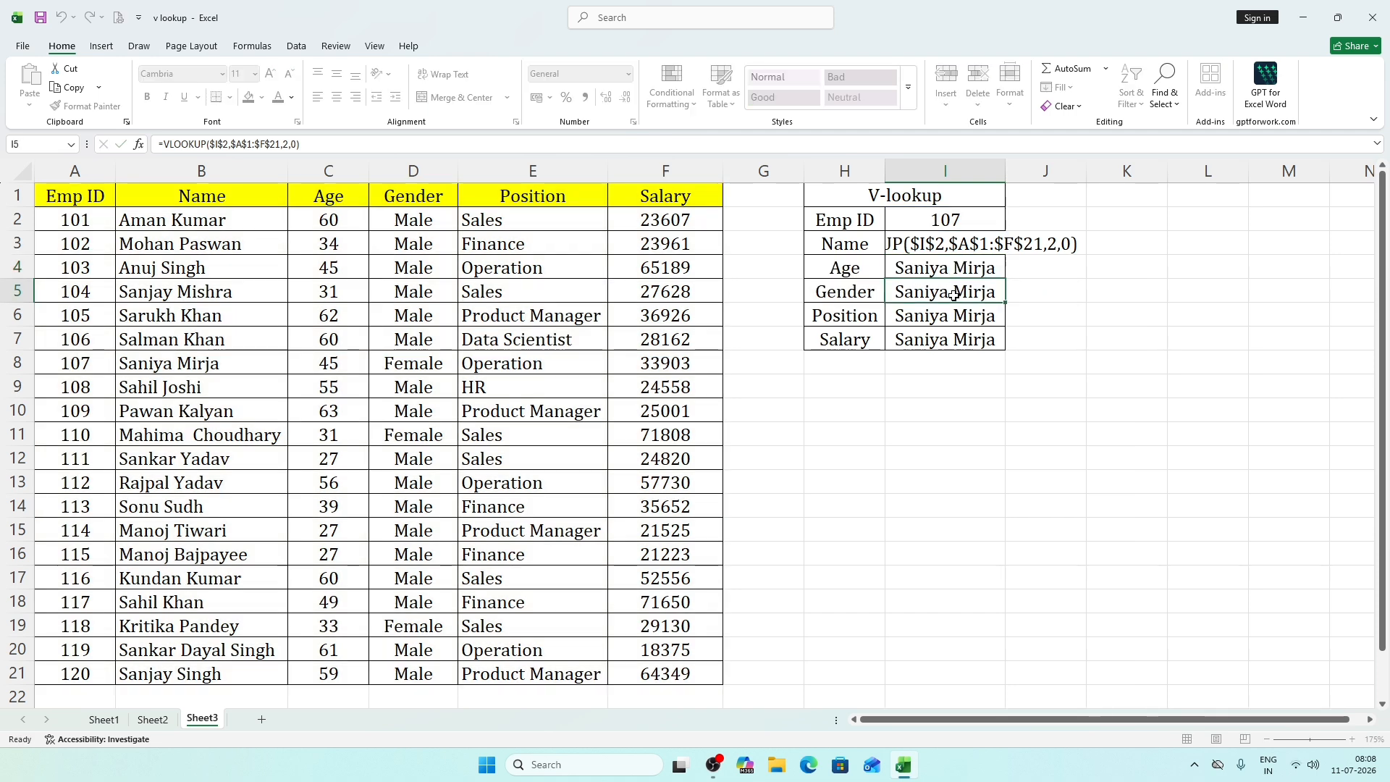
{"action": "double_click", "coordinate": [954, 296]}
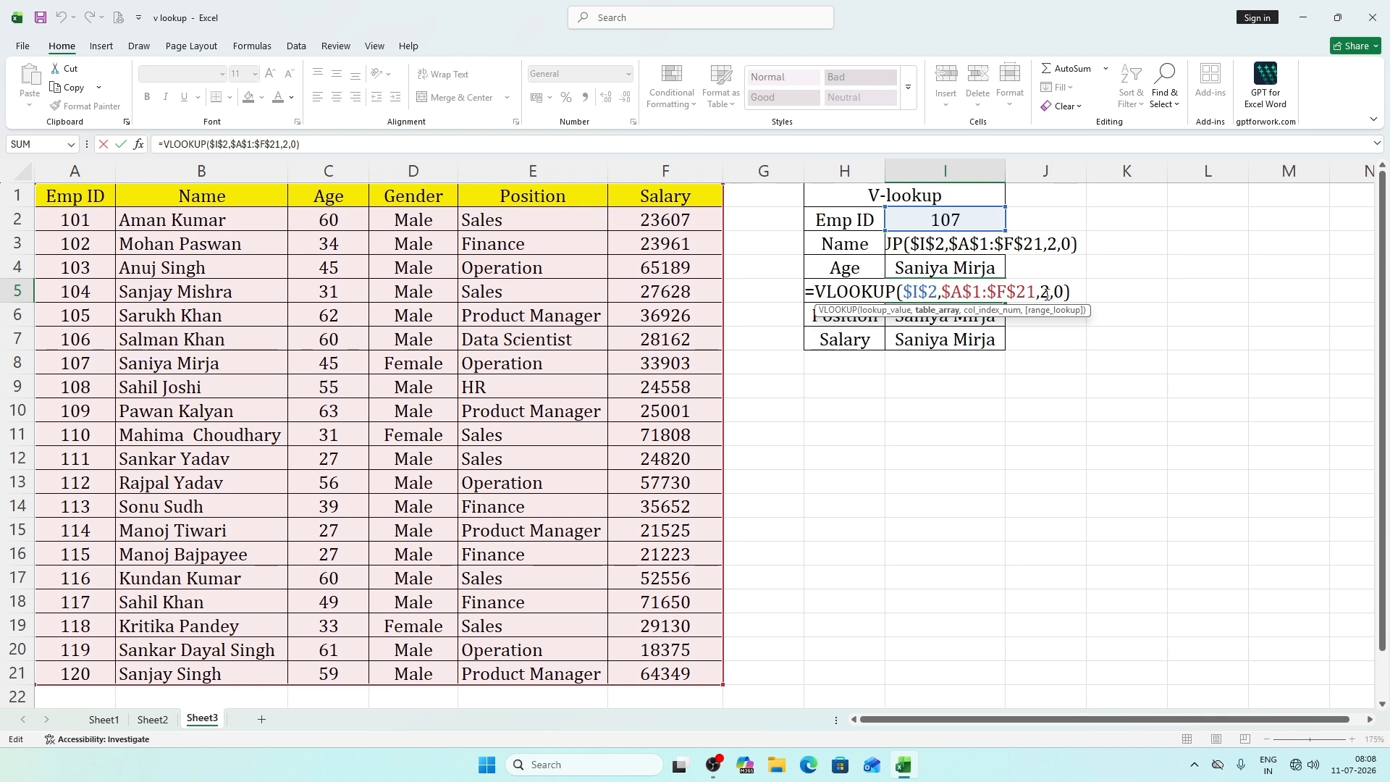
{"action": "key", "text": "Return"}
Replace the stray slash at the start of the Name formula in I3 with an equals sign.
{"action": "left_click", "coordinate": [972, 241]}
{"action": "key", "text": "Down"}
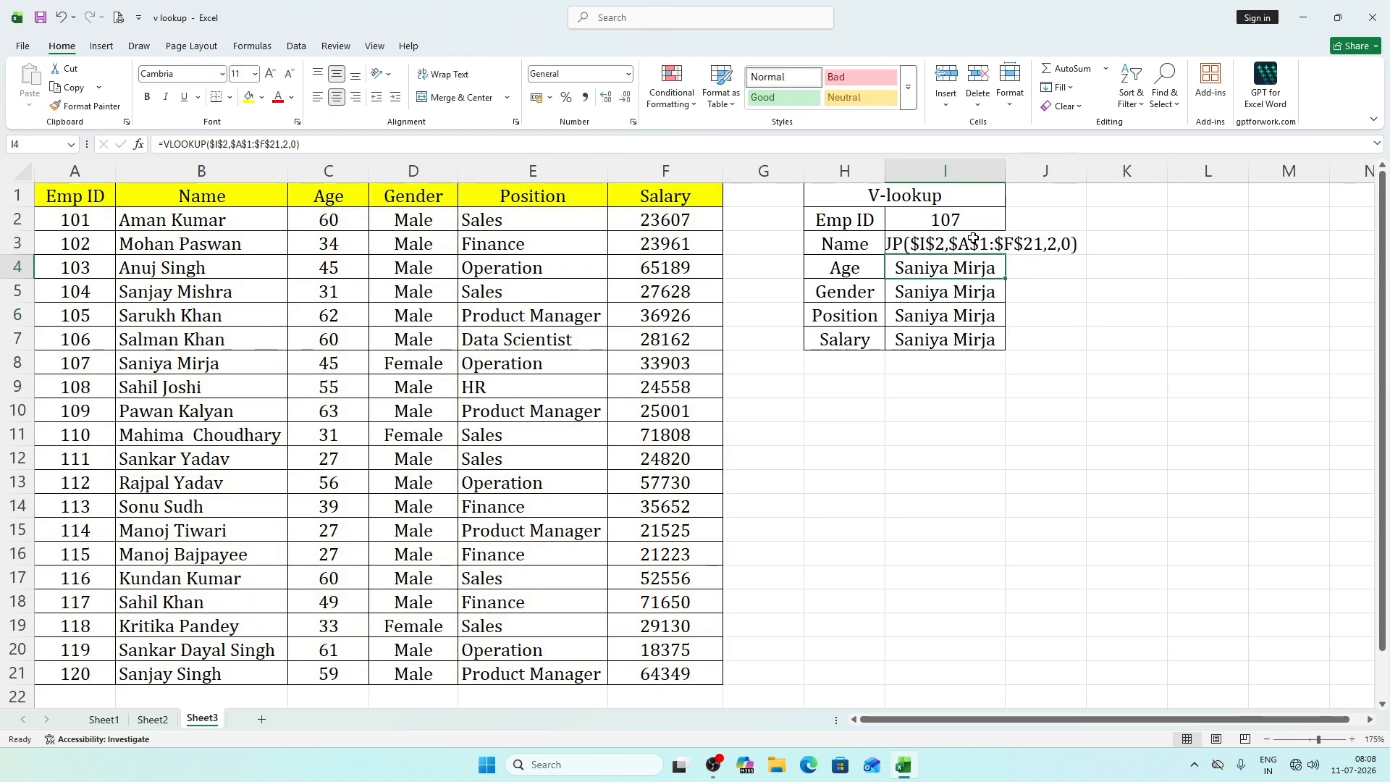
{"action": "left_click", "coordinate": [974, 241]}
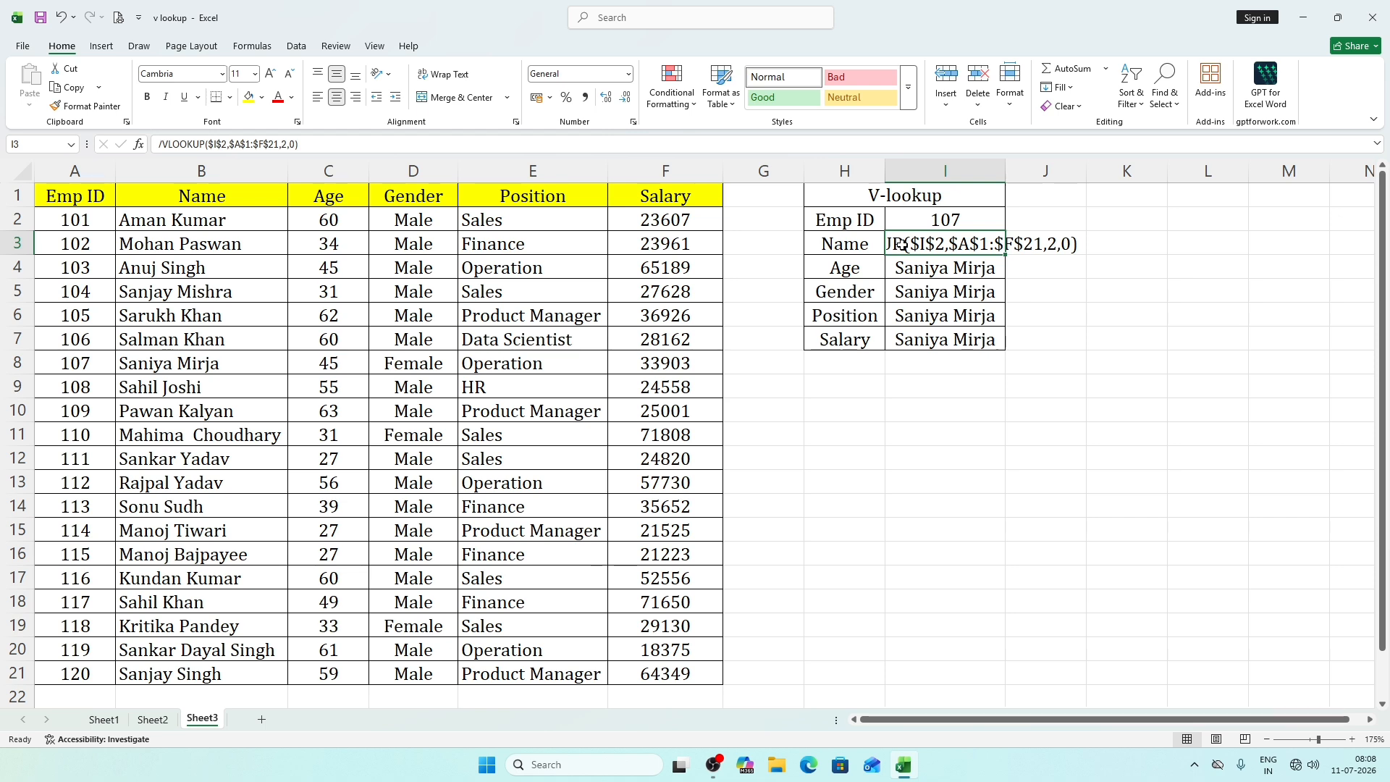
{"action": "double_click", "coordinate": [903, 245]}
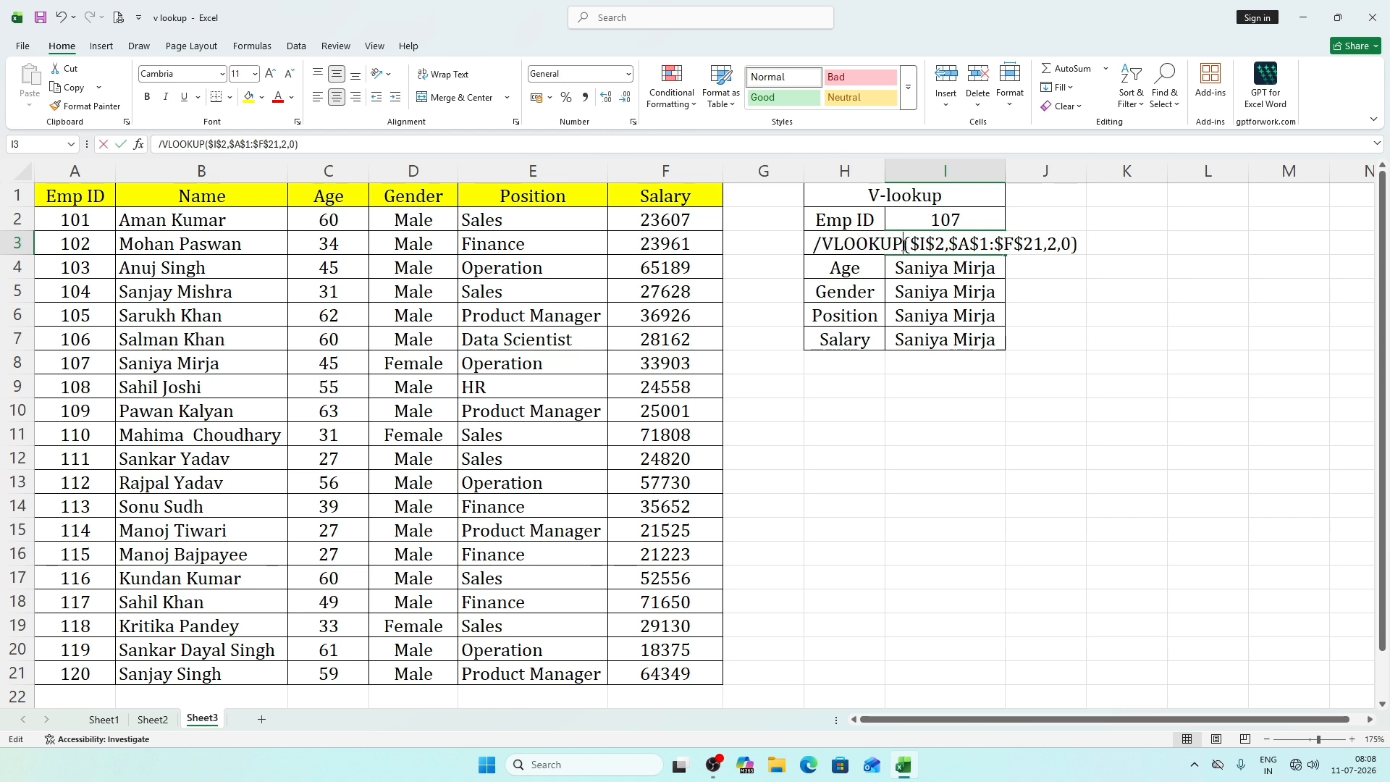
{"action": "left_click", "coordinate": [822, 245]}
{"action": "key", "text": "BackSpace"}
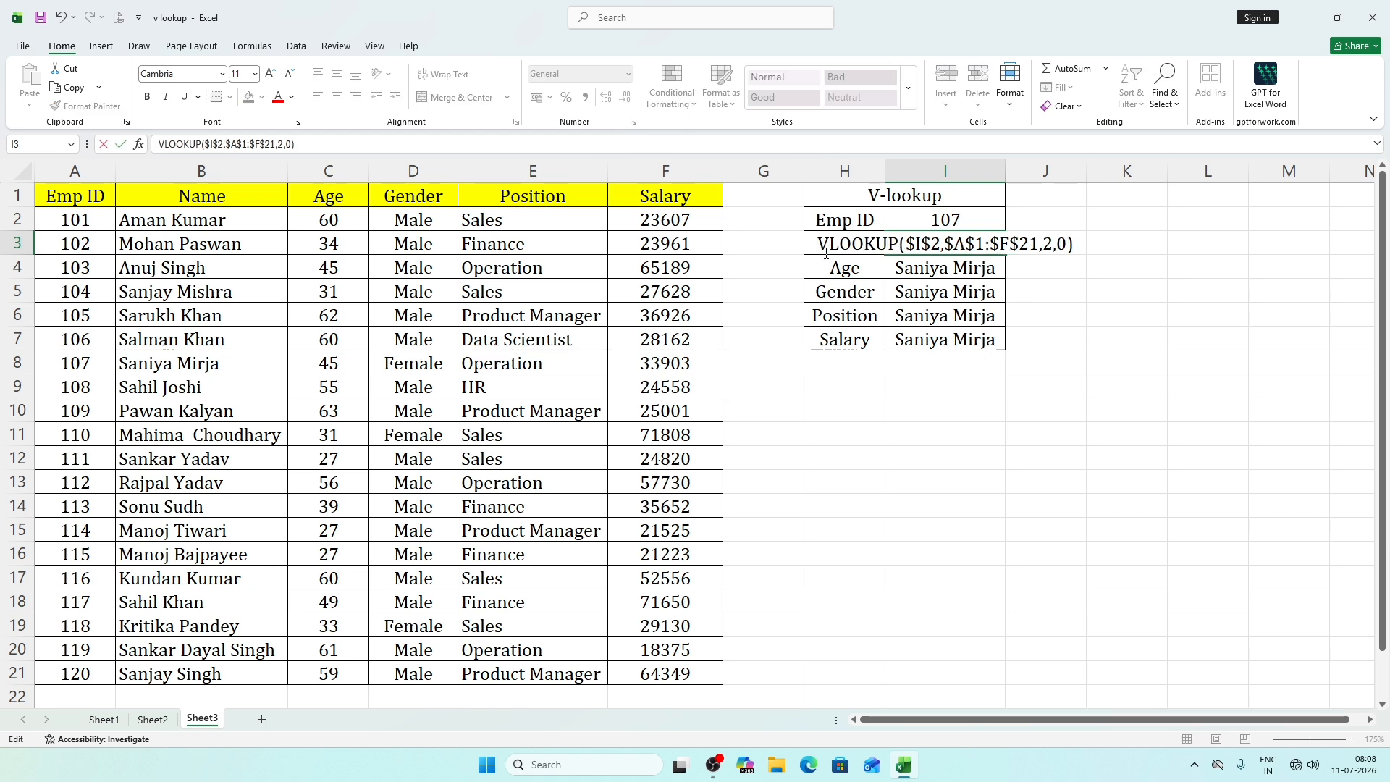
{"action": "type", "text": "="}
{"action": "key", "text": "Return"}
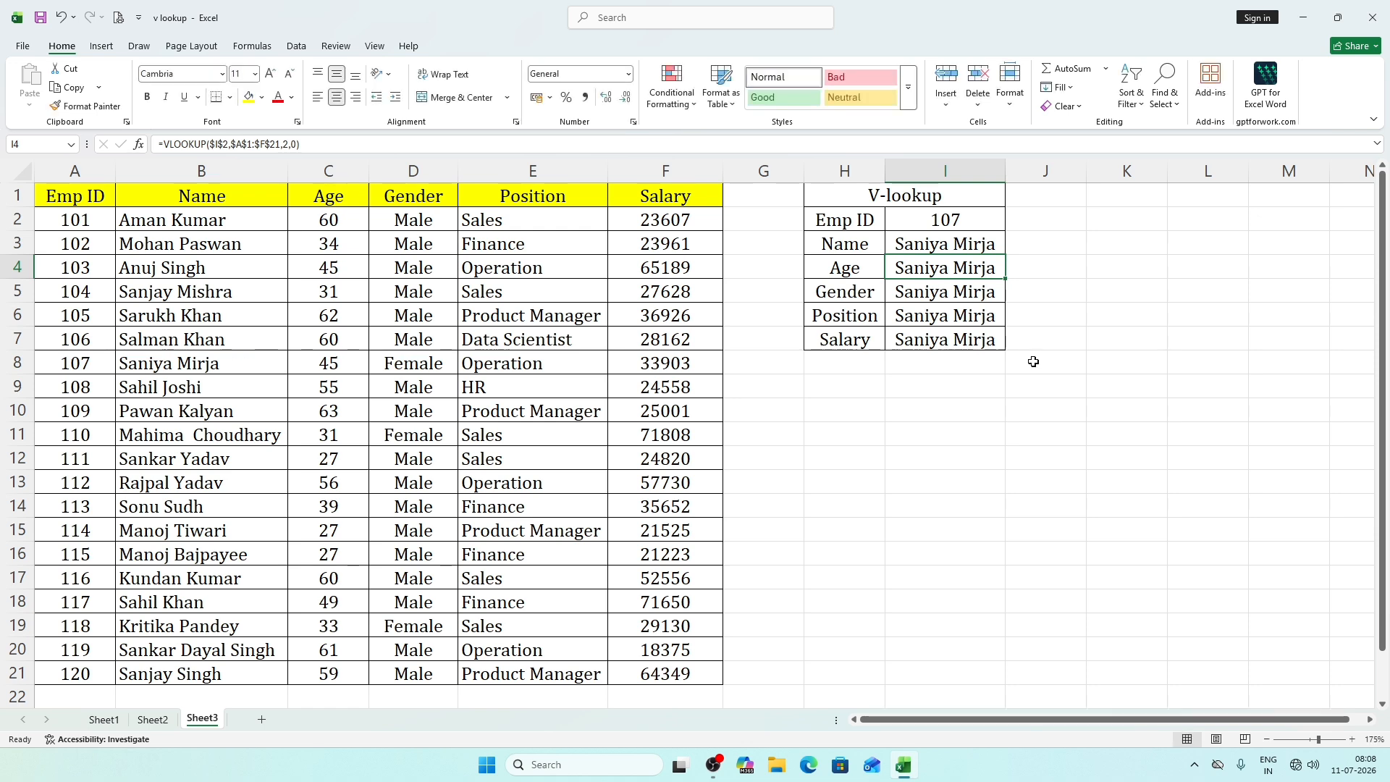
Clear the copied formulas from I4 to I7 and check the column index argument in the Name formula.
{"action": "left_click", "coordinate": [1033, 359]}
{"action": "left_click_drag", "start_coordinate": [985, 274], "coordinate": [981, 375]}
{"action": "key", "text": "Delete"}
{"action": "double_click", "coordinate": [1028, 243]}
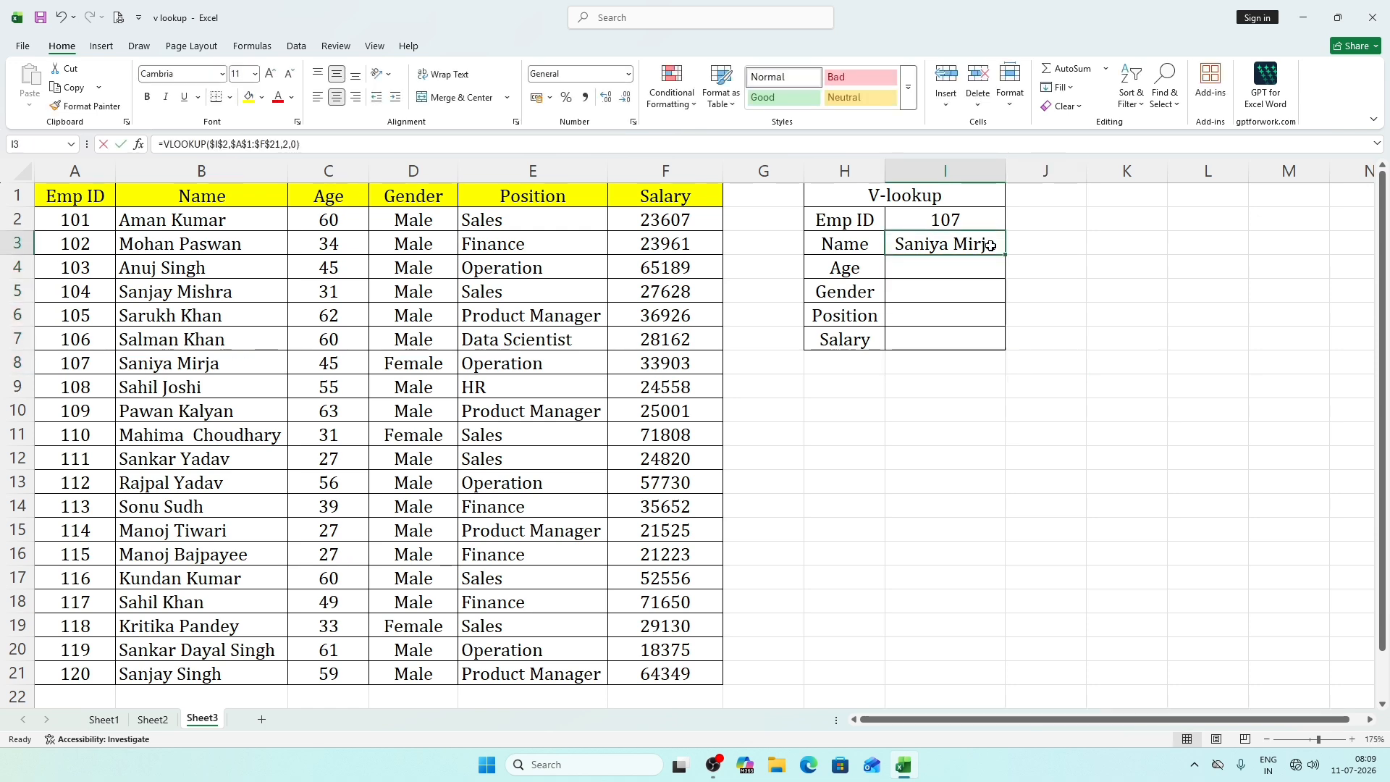
{"action": "left_click", "coordinate": [1048, 244]}
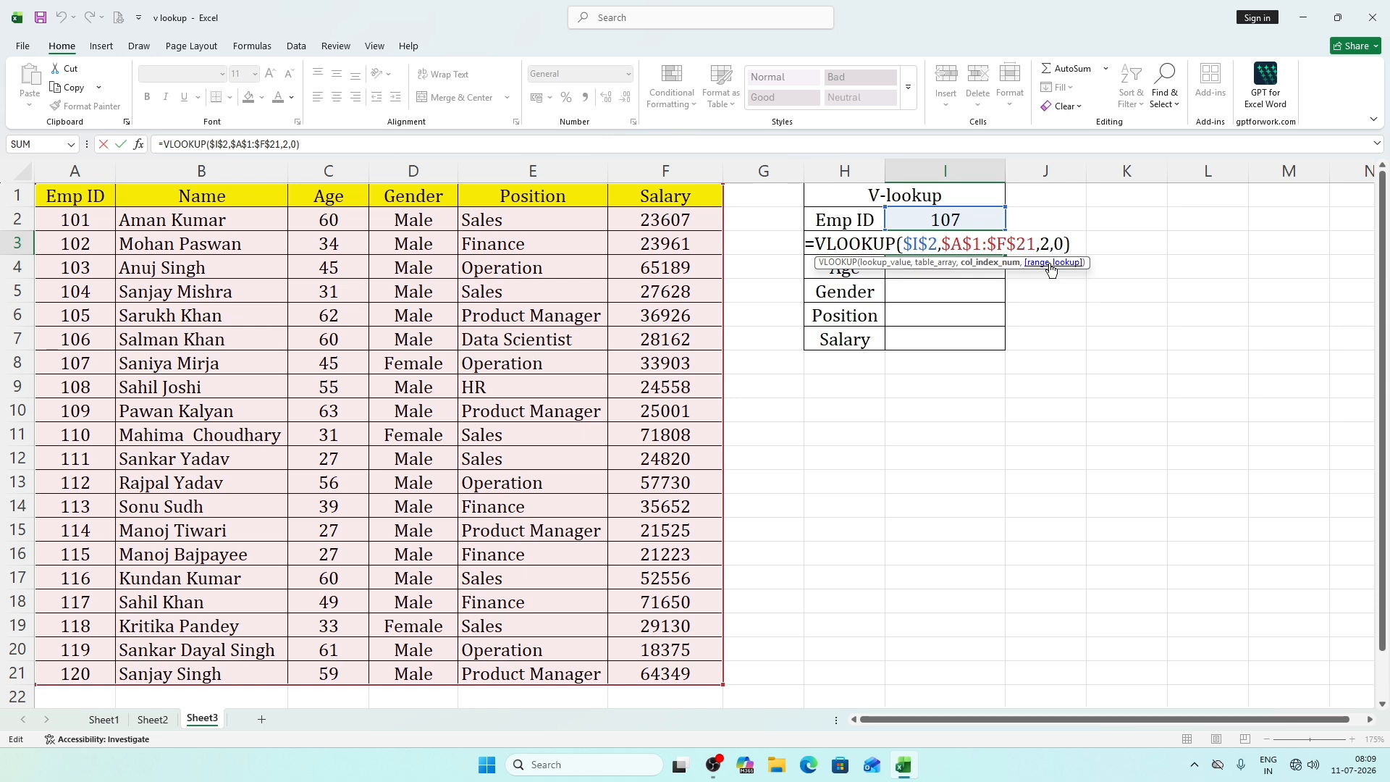
{"action": "key", "text": "Return"}
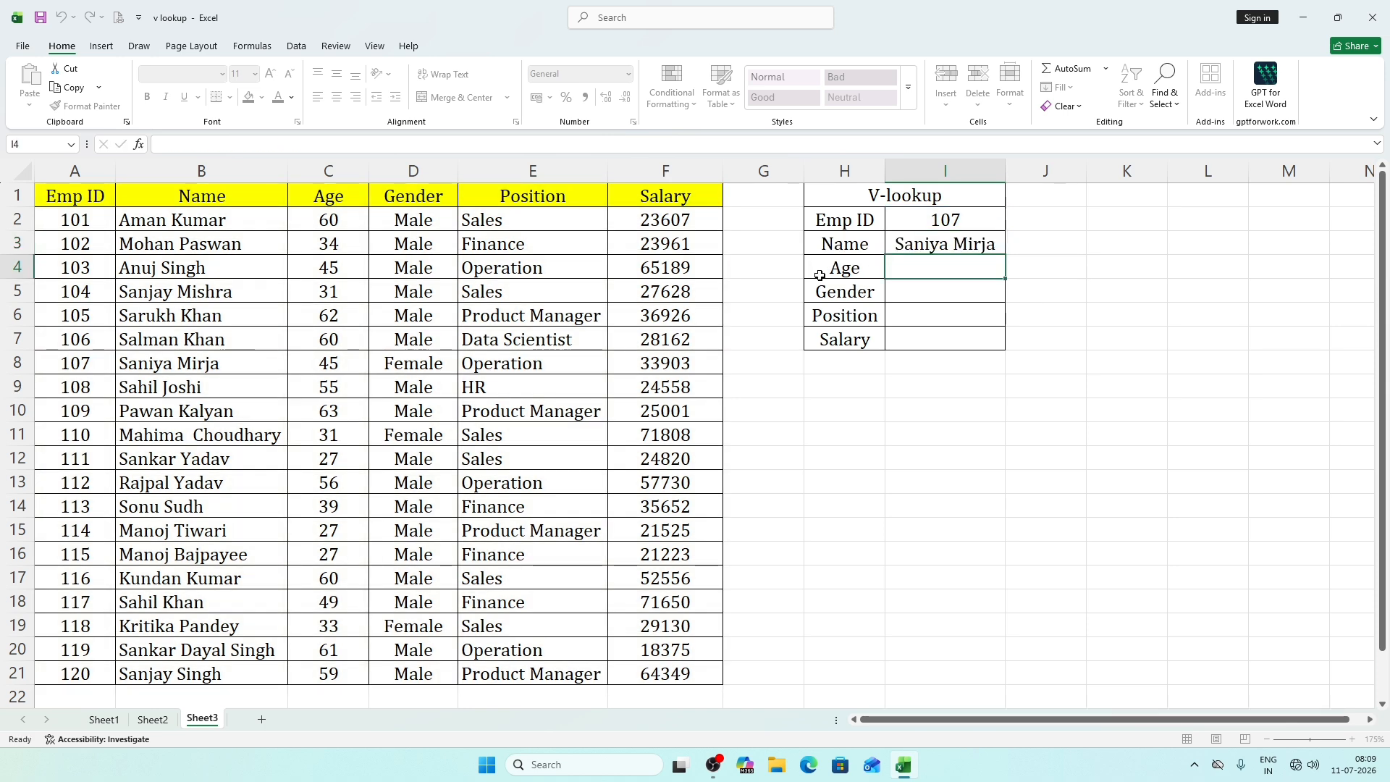
Insert a new column at G, between the employee table and the V-lookup form.
{"action": "left_click", "coordinate": [777, 251]}
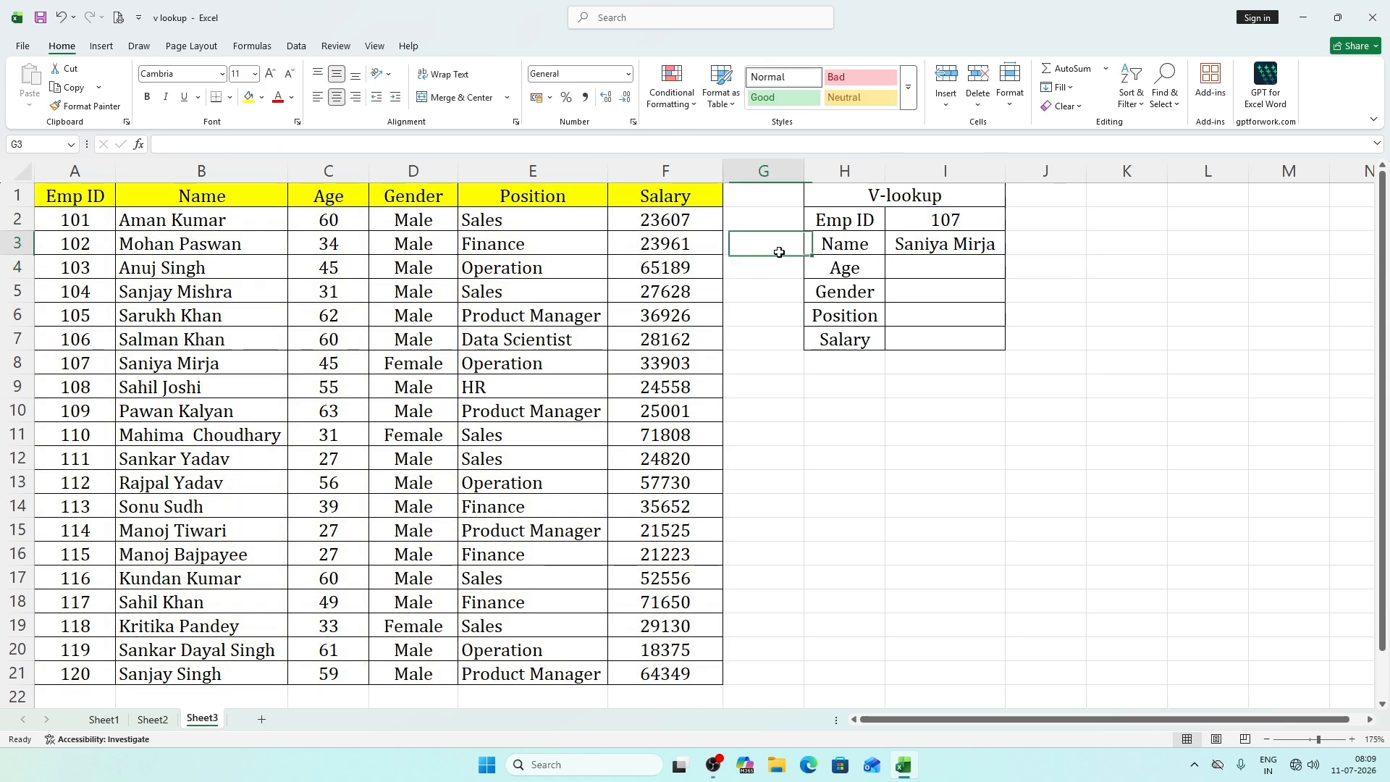
{"action": "left_click", "coordinate": [769, 174]}
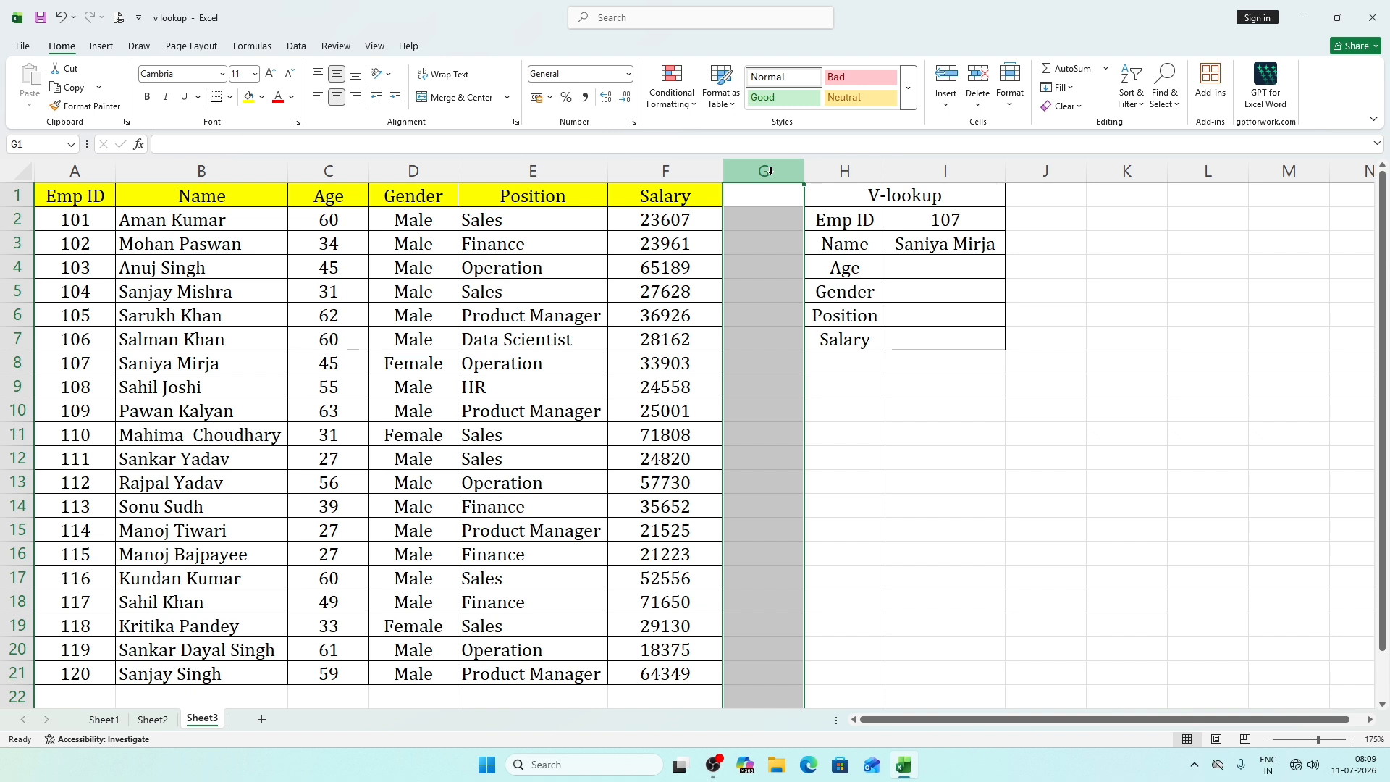
{"action": "key", "text": "ctrl+shift+plus"}
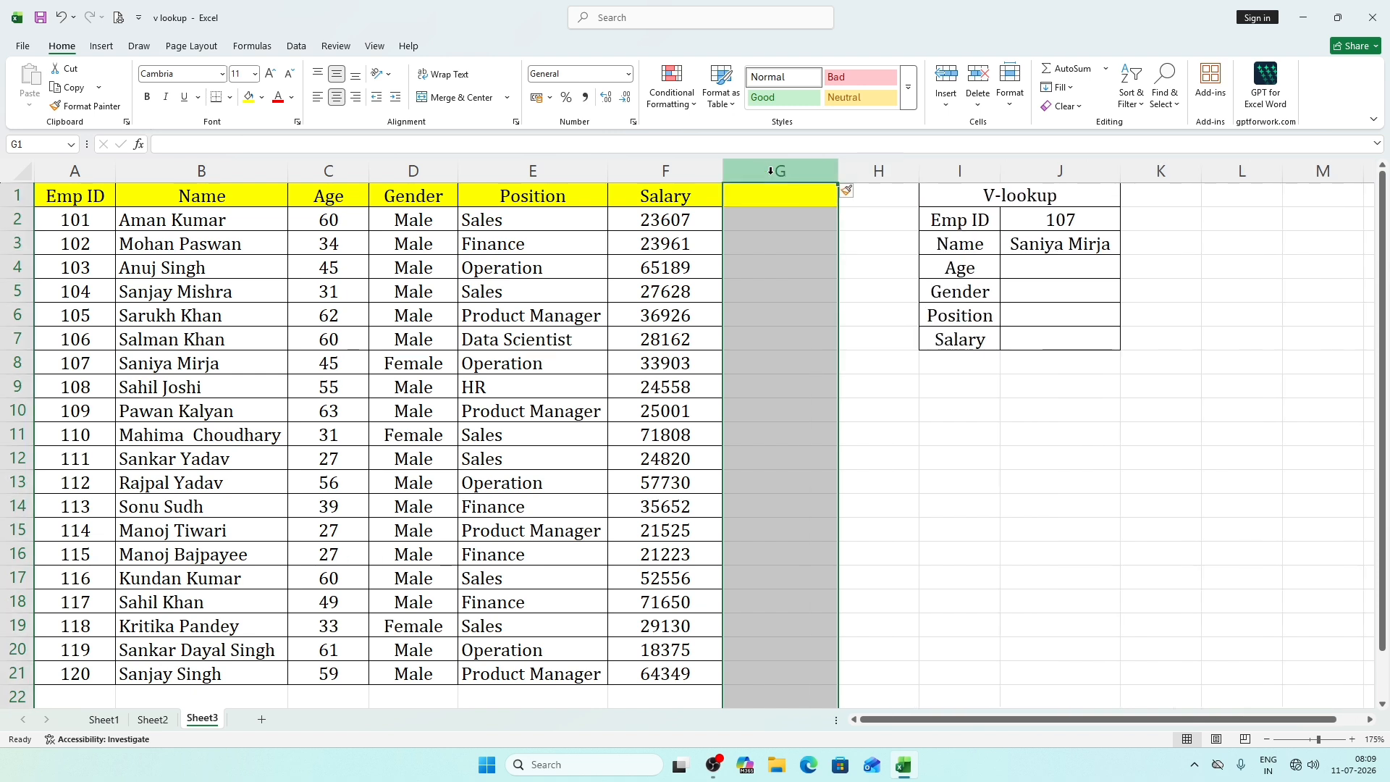
Enter the column index numbers 2 in H3 beside Name and 3 in H4 beside Age.
{"action": "left_click", "coordinate": [887, 238]}
{"action": "left_click", "coordinate": [953, 246]}
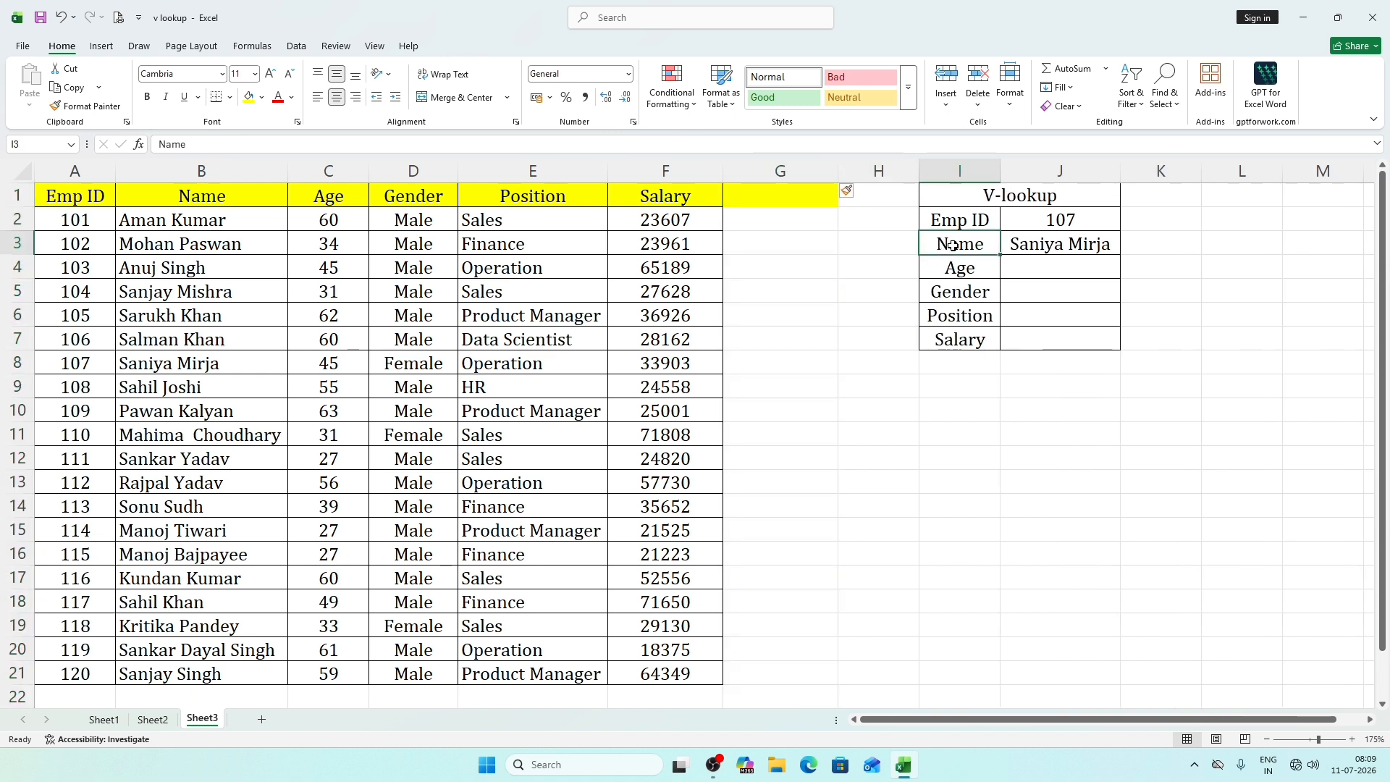
{"action": "left_click", "coordinate": [896, 243]}
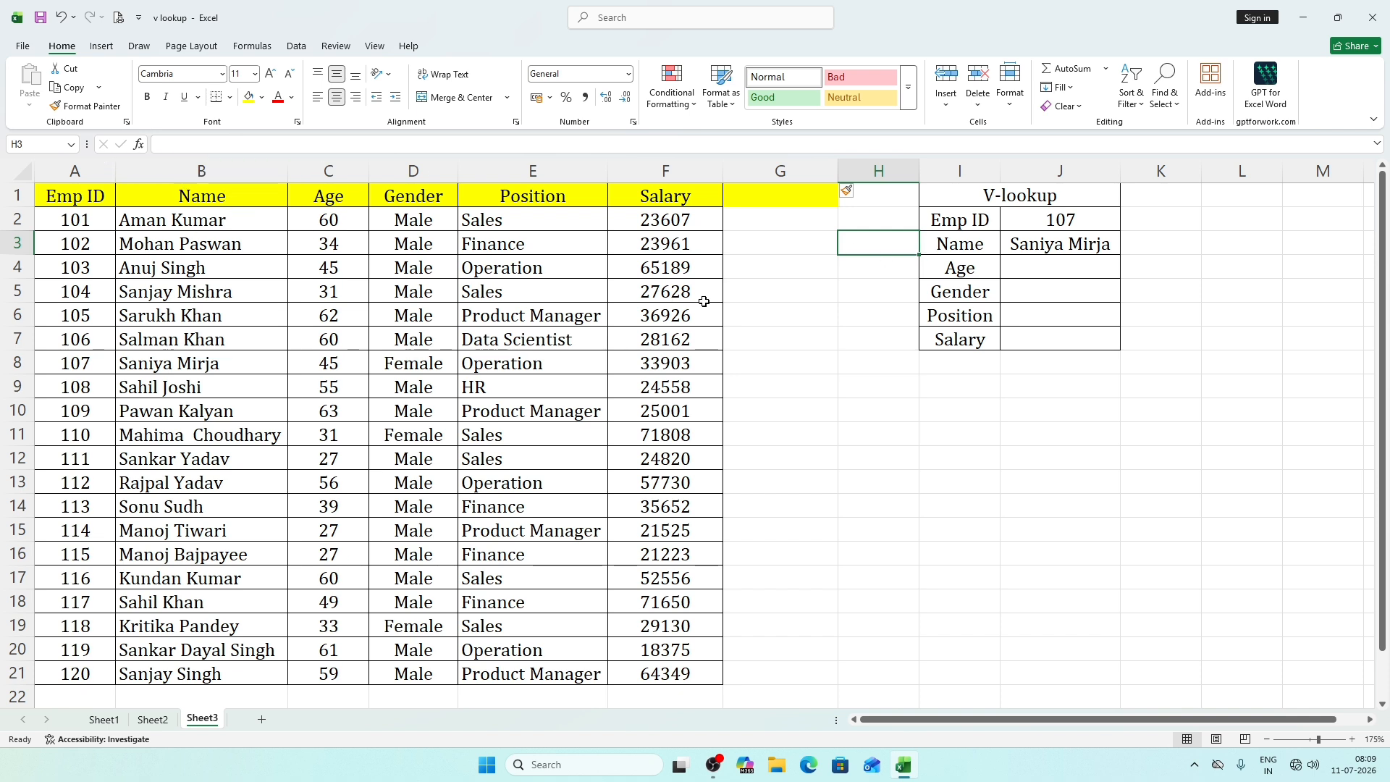
{"action": "type", "text": "2"}
{"action": "left_click", "coordinate": [950, 271]}
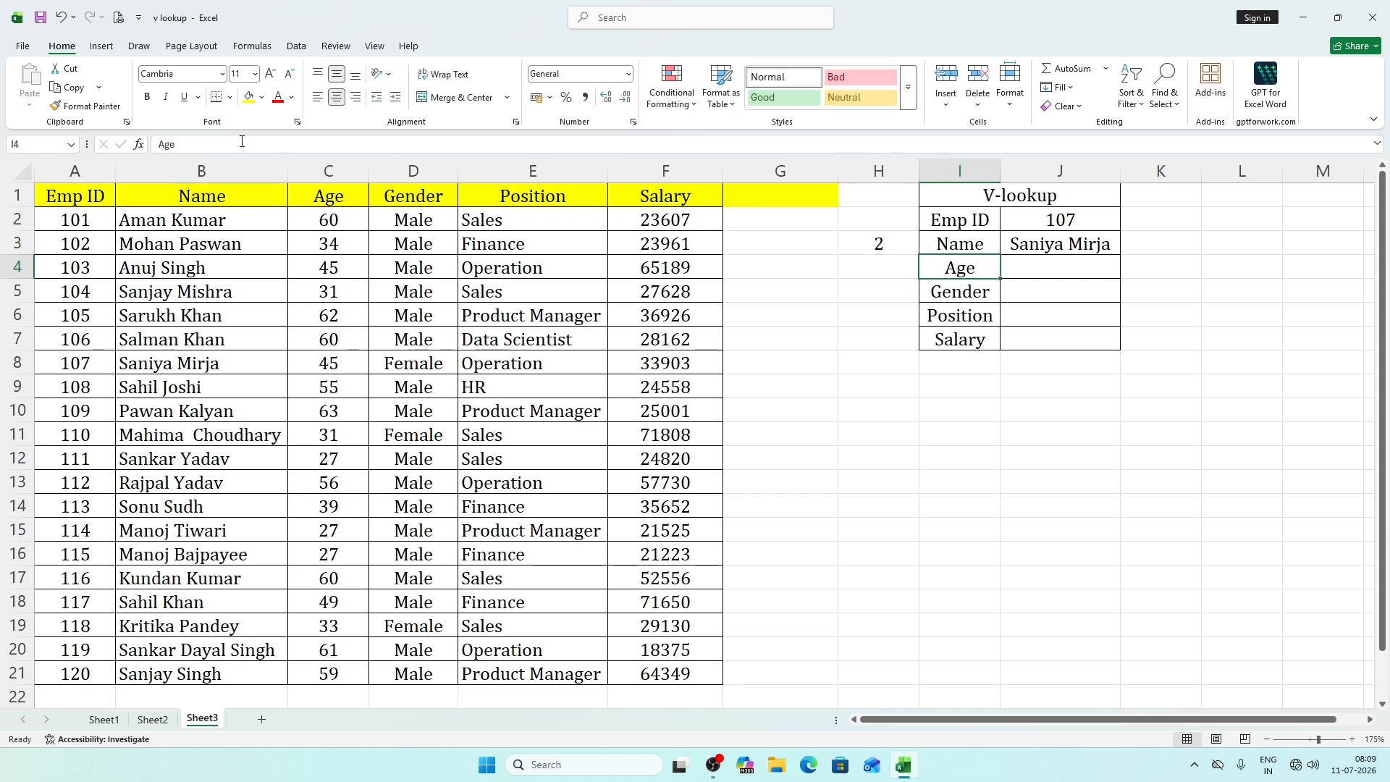
{"action": "left_click", "coordinate": [890, 268]}
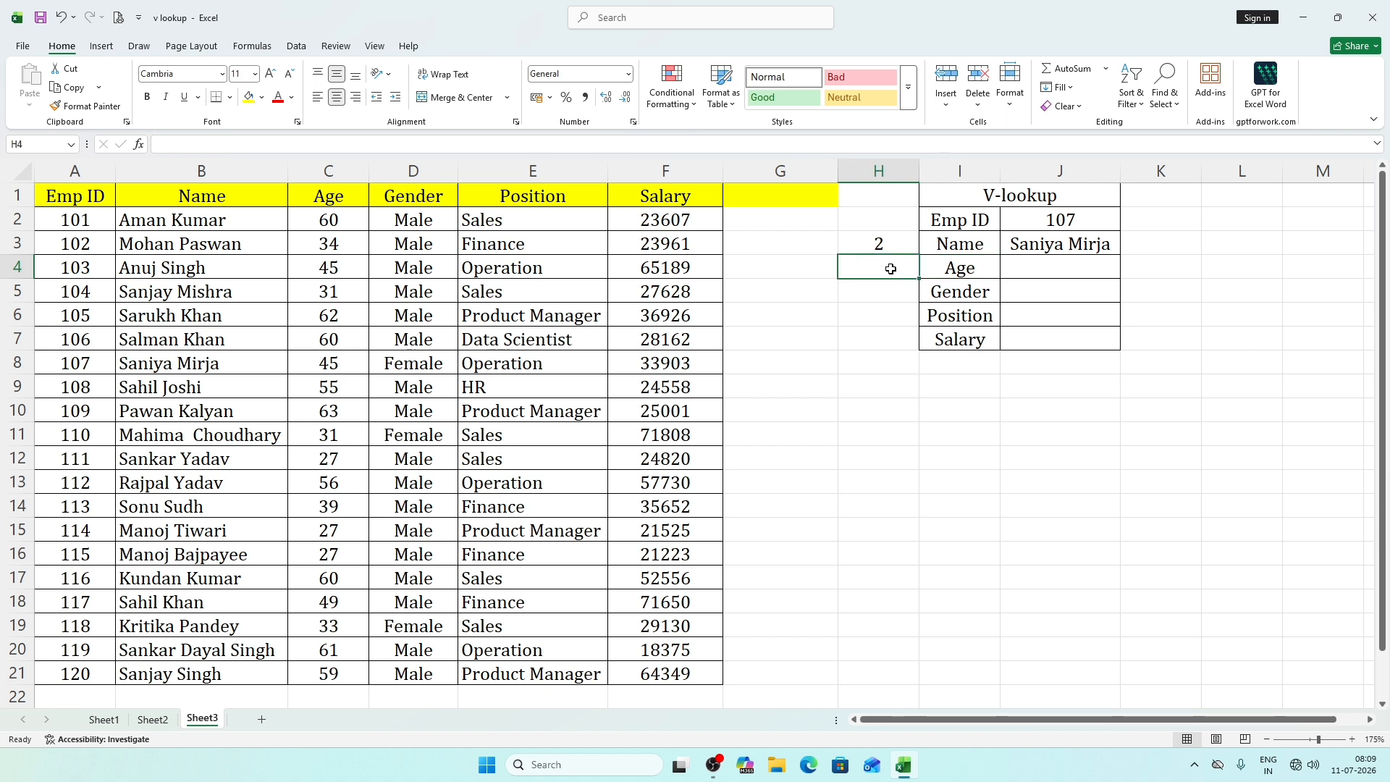
{"action": "type", "text": "3"}
{"action": "left_click", "coordinate": [957, 307]}
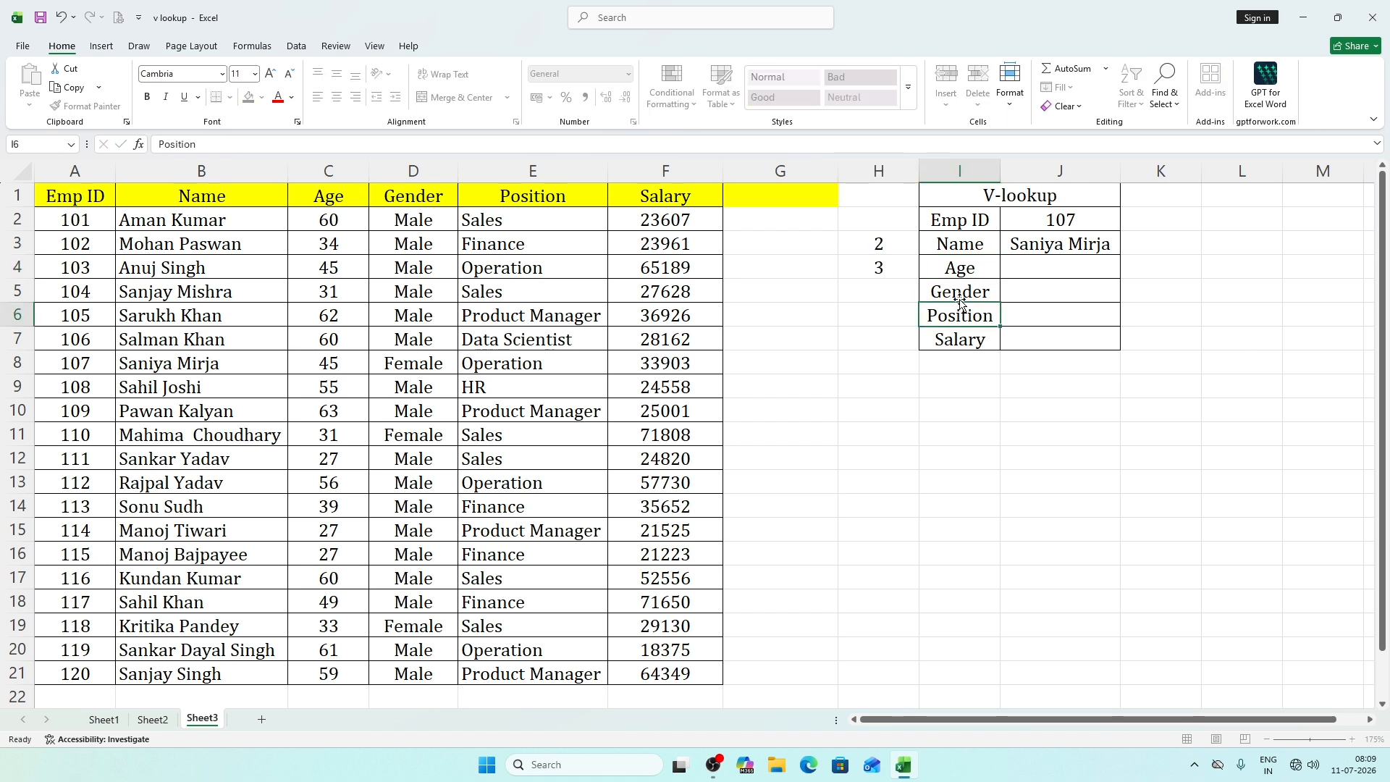
{"action": "left_click", "coordinate": [942, 293]}
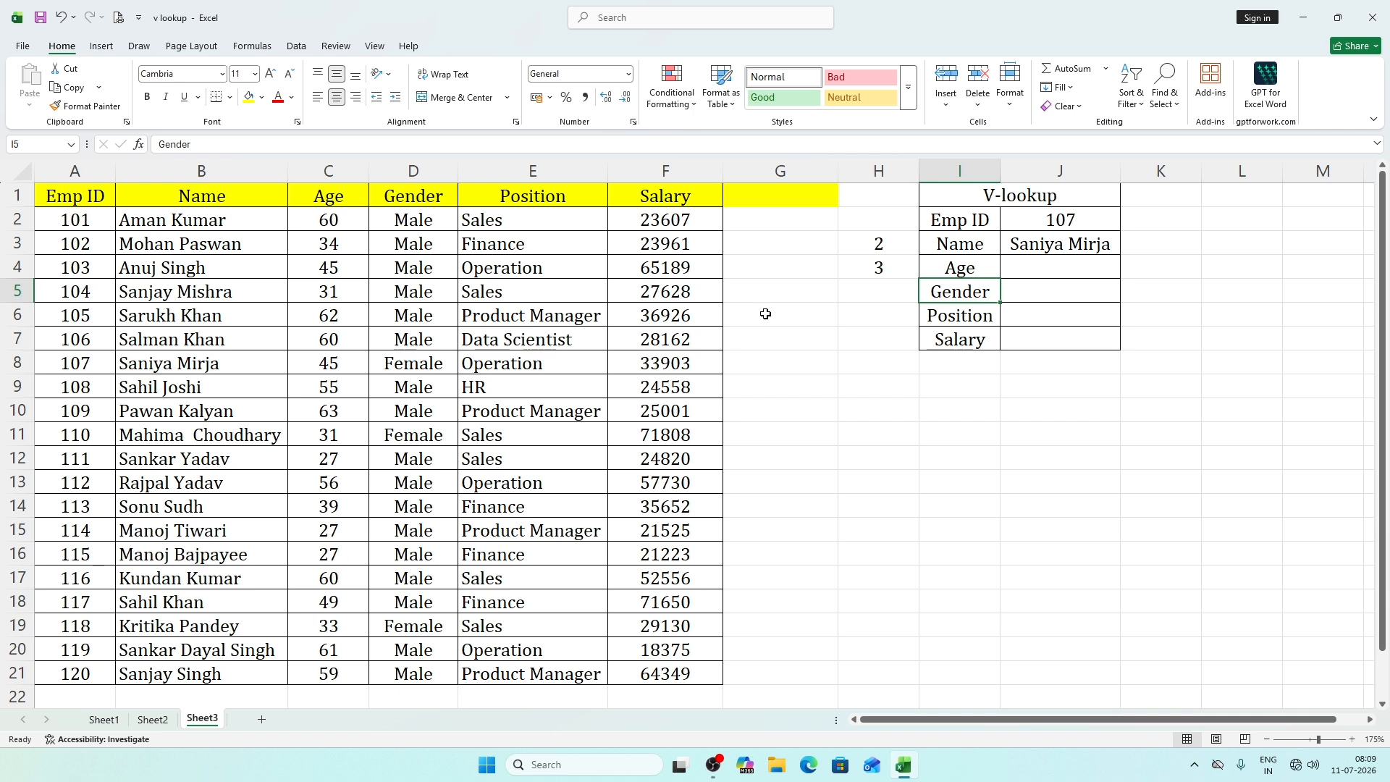
{"action": "type", "text": "4"}
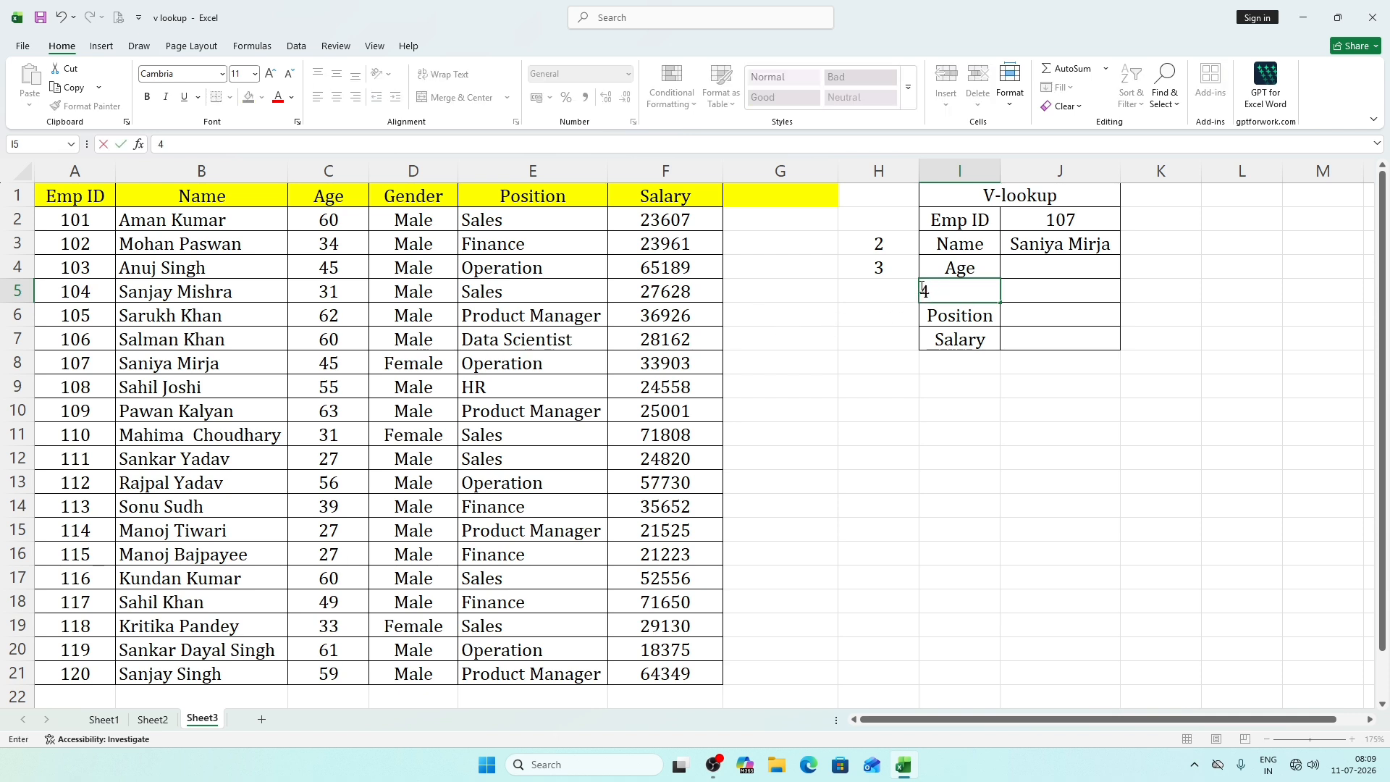
{"action": "key", "text": "Escape"}
Enter the column index numbers 4, 5 and 6 in H5 to H7 beside Gender, Position and Salary.
{"action": "left_click", "coordinate": [884, 296]}
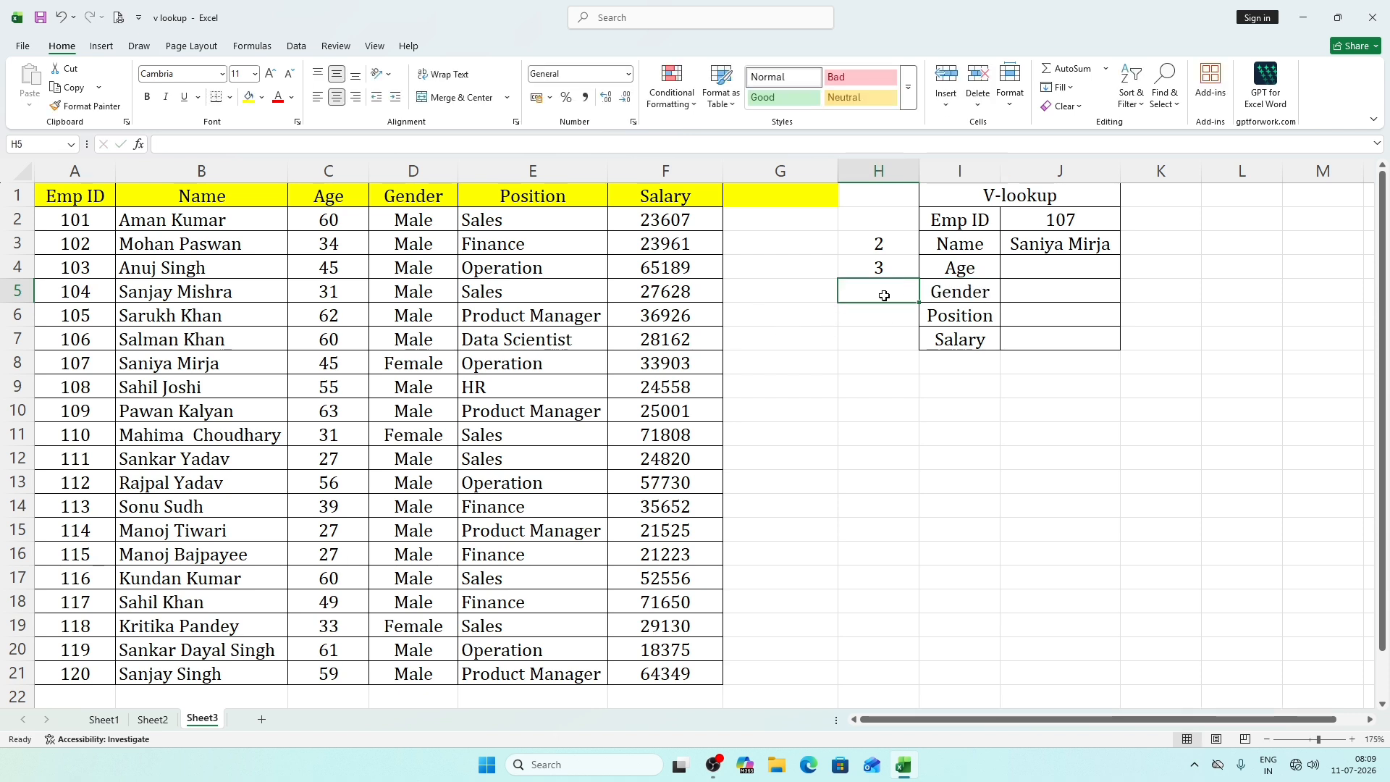
{"action": "type", "text": "4"}
{"action": "key", "text": "Return"}
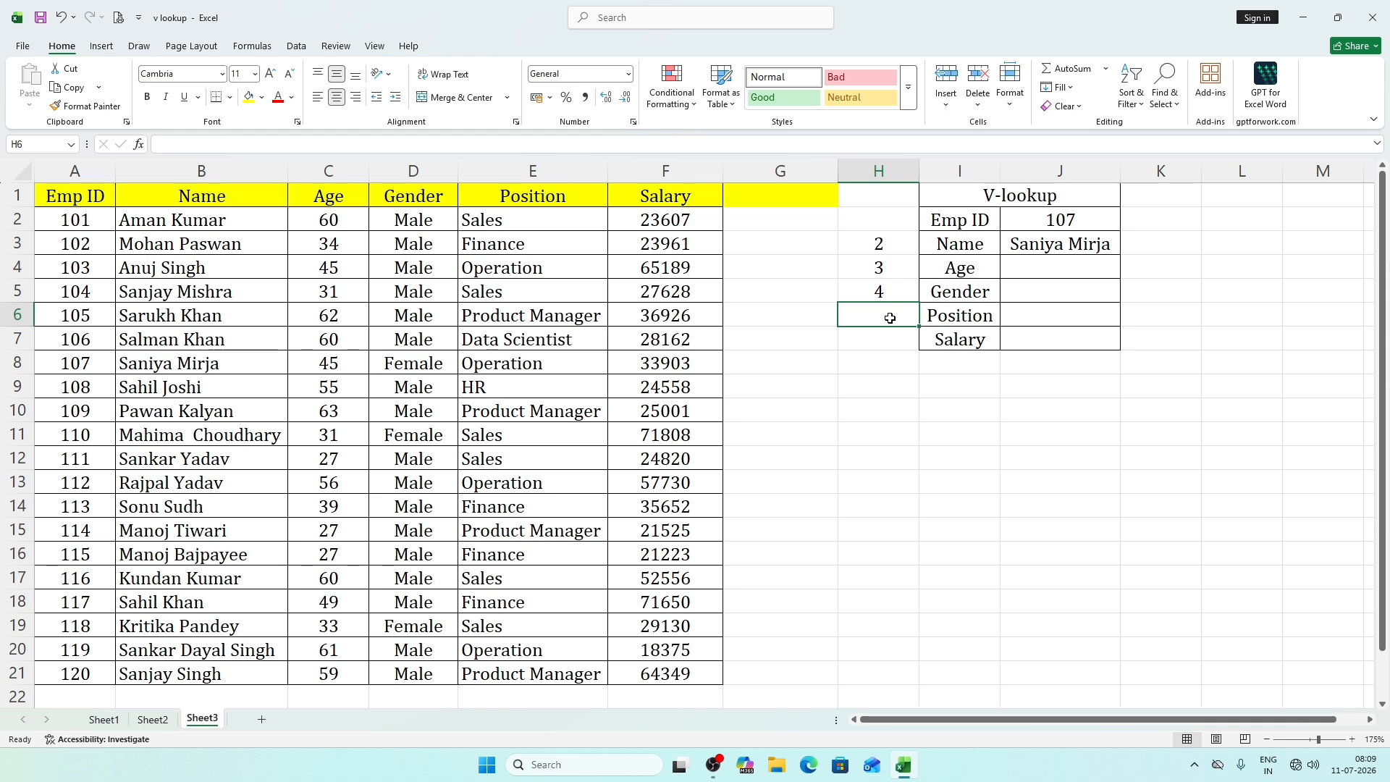
{"action": "type", "text": "5"}
{"action": "key", "text": "Return"}
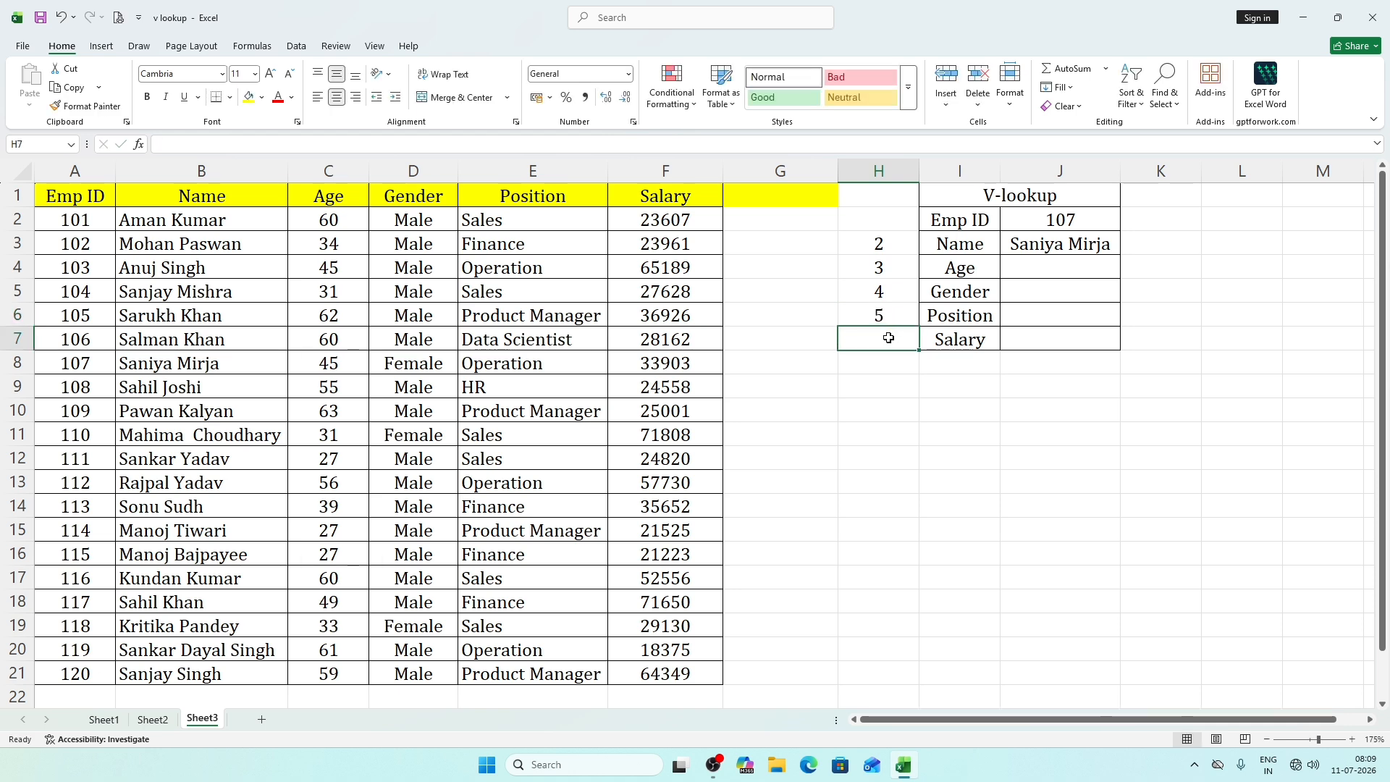
{"action": "type", "text": "6"}
{"action": "left_click", "coordinate": [911, 388]}
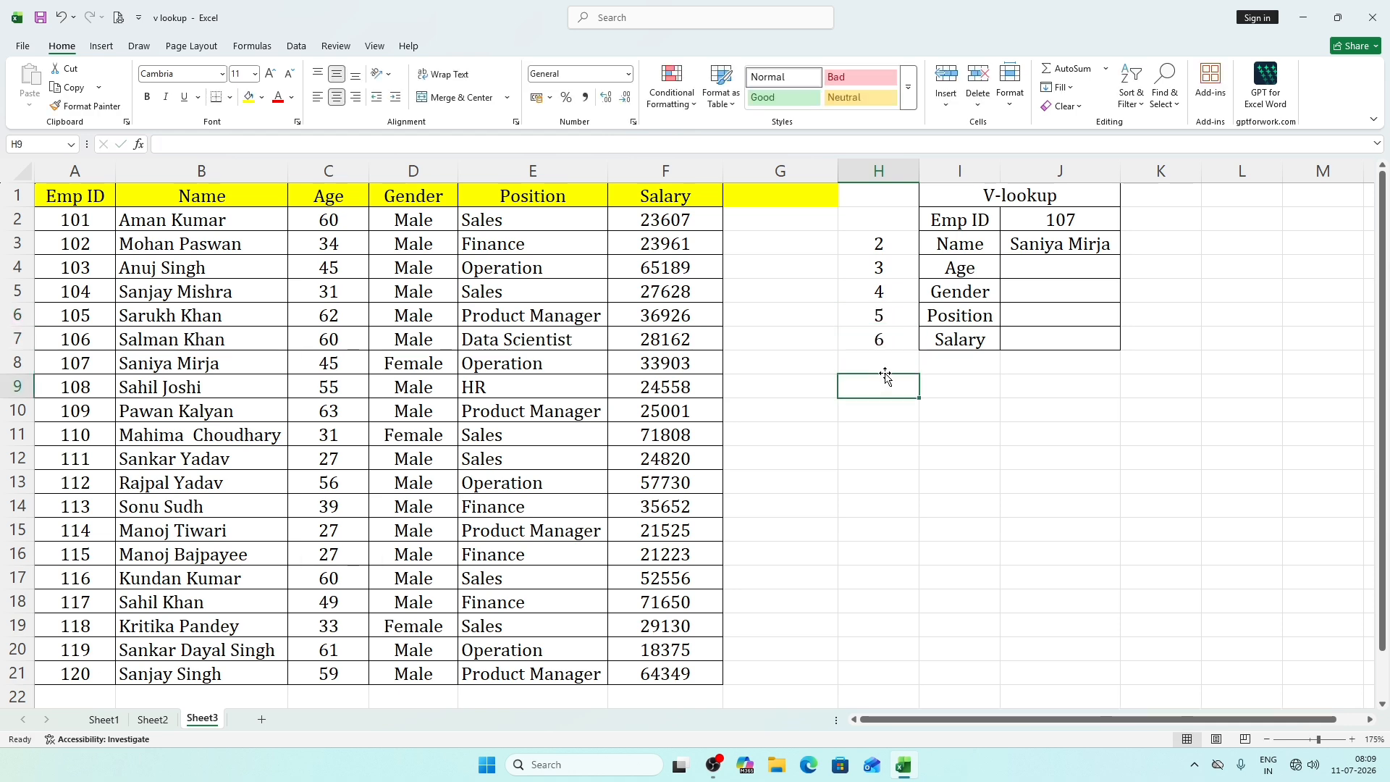
Replace the fixed column index in the J3 Name formula with a reference to helper cell H3.
{"action": "double_click", "coordinate": [1073, 241]}
{"action": "left_click", "coordinate": [1165, 245]}
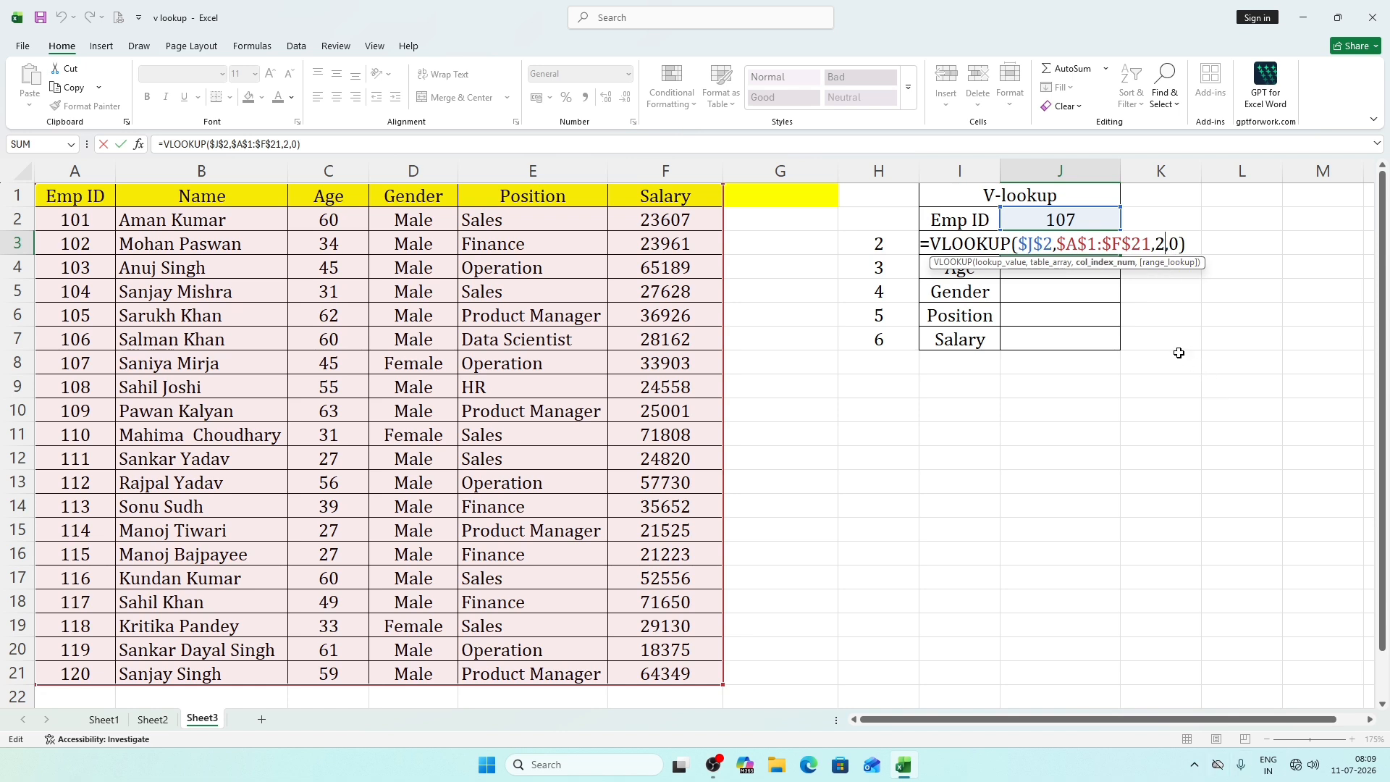
{"action": "key", "text": "BackSpace"}
{"action": "left_click", "coordinate": [880, 243]}
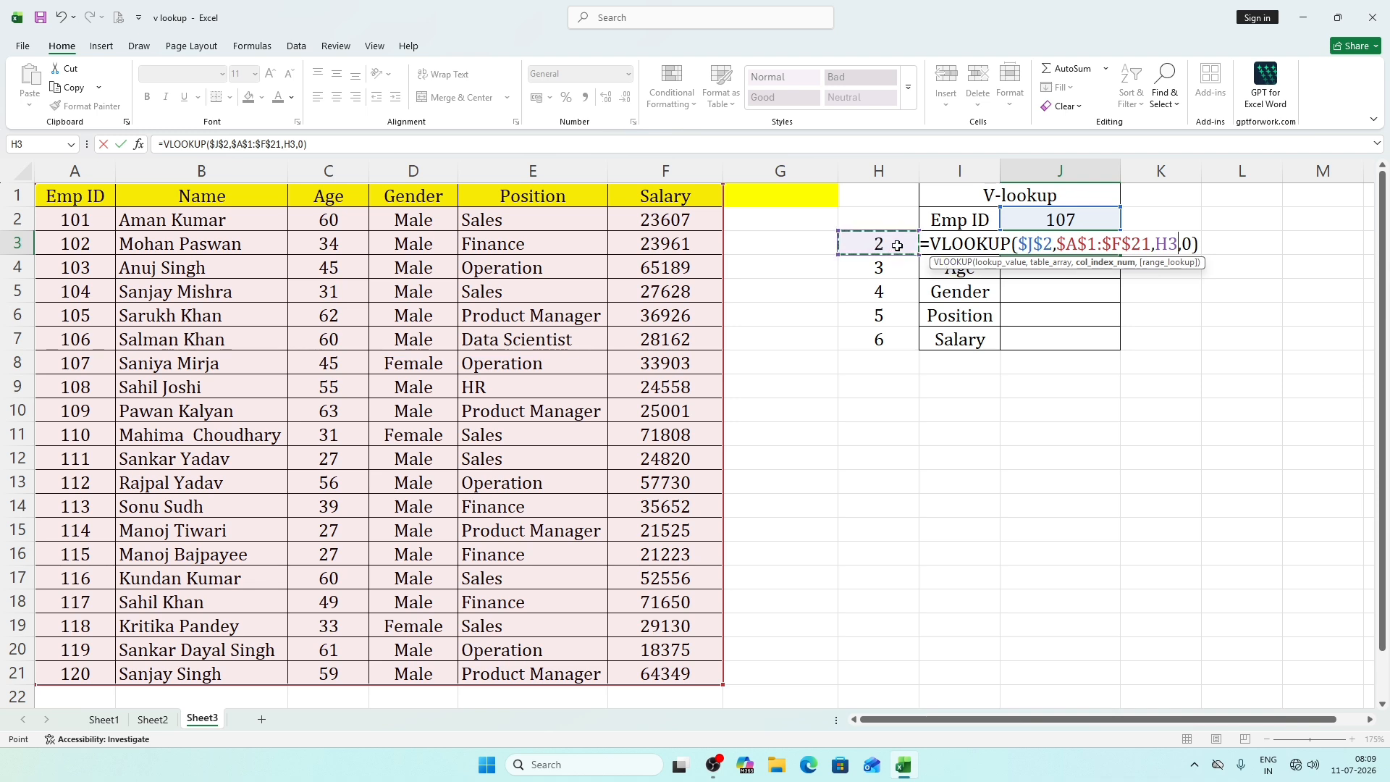
{"action": "key", "text": "Return"}
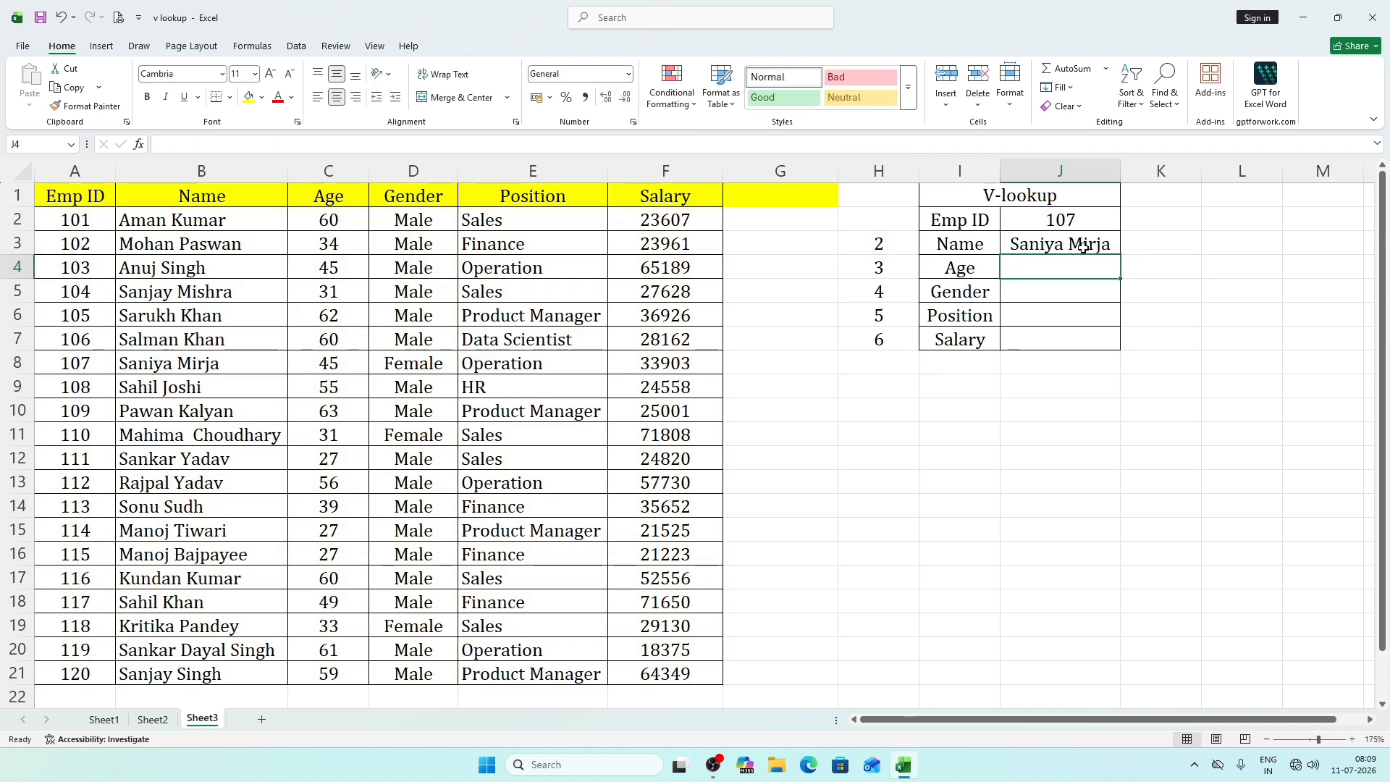
Fill the Name formula down to J4 for Age and check its column index reference.
{"action": "left_click", "coordinate": [1108, 250]}
{"action": "left_click_drag", "start_coordinate": [1124, 263], "coordinate": [1108, 284]}
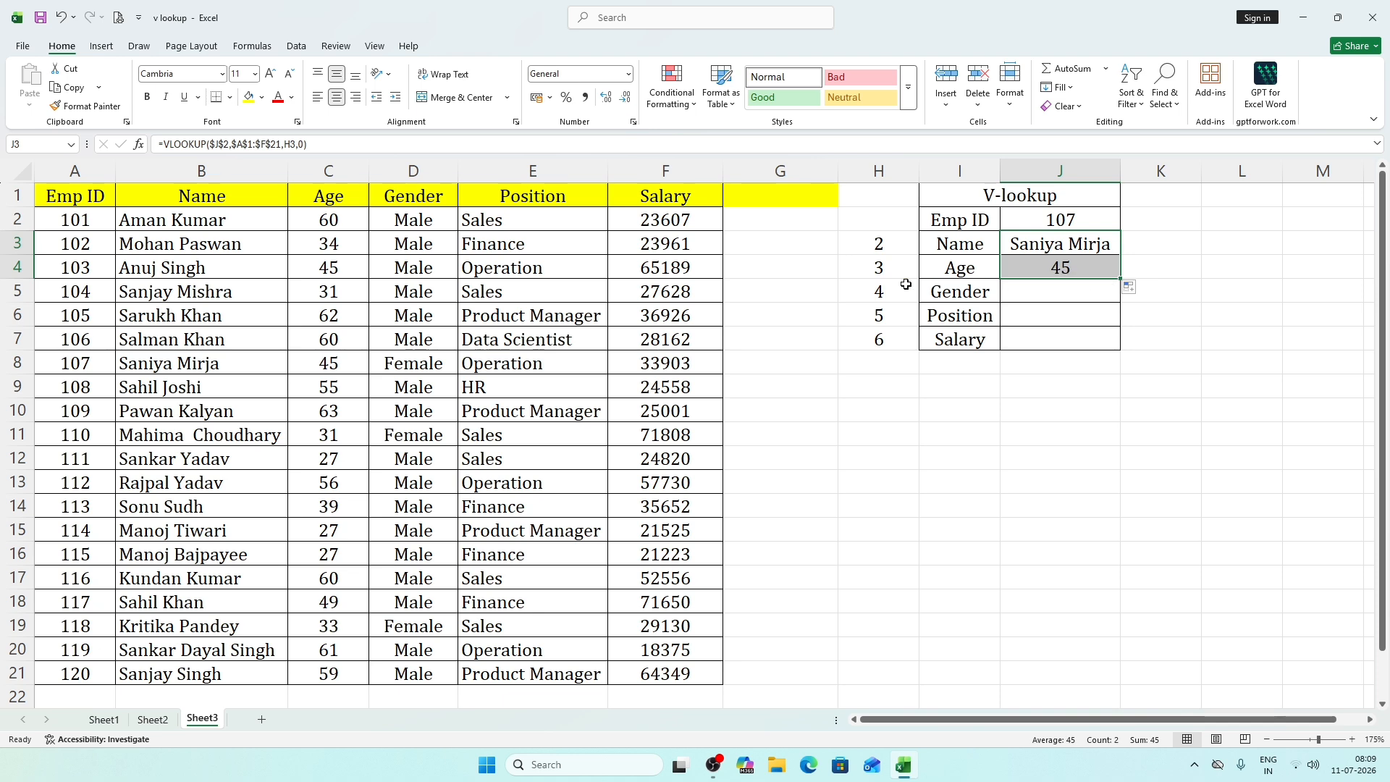
{"action": "double_click", "coordinate": [1056, 270]}
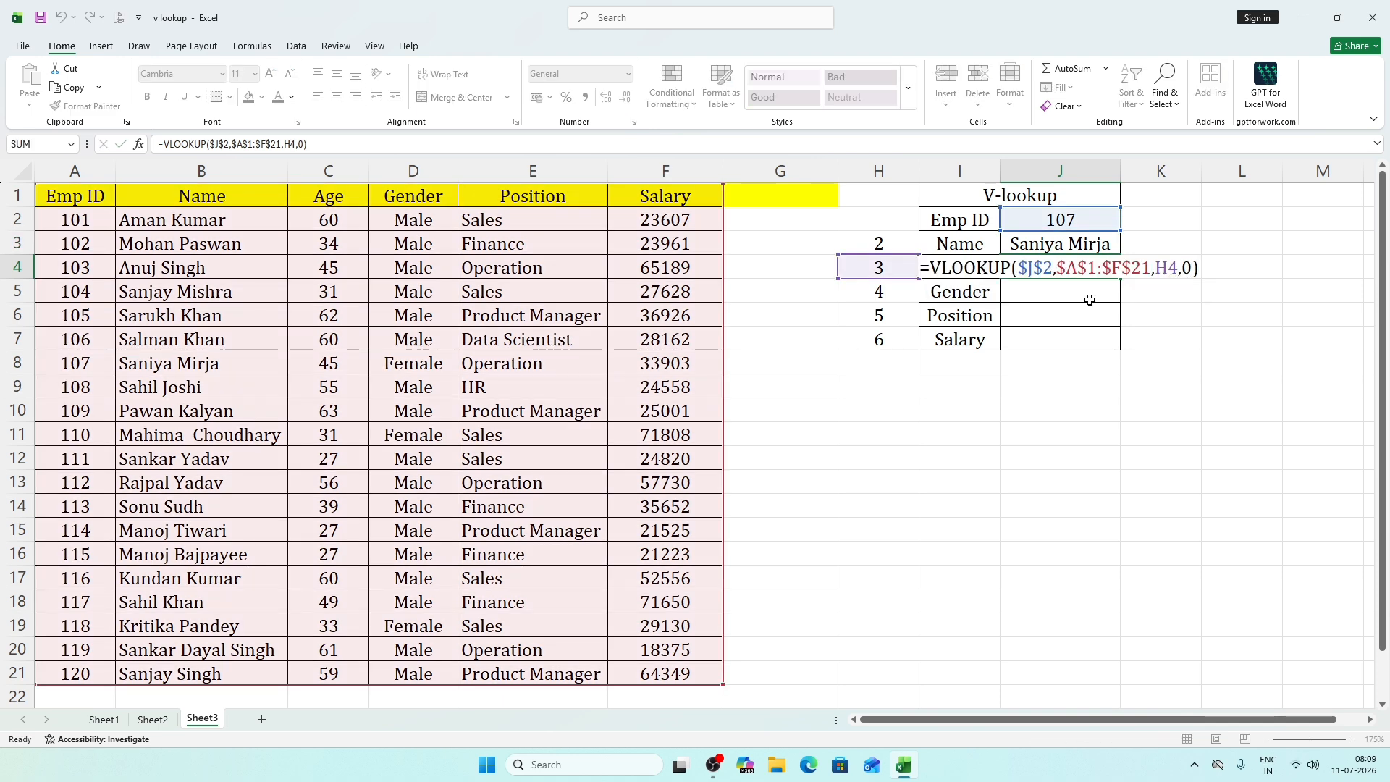
{"action": "left_click", "coordinate": [1062, 290]}
{"action": "double_click", "coordinate": [1065, 292]}
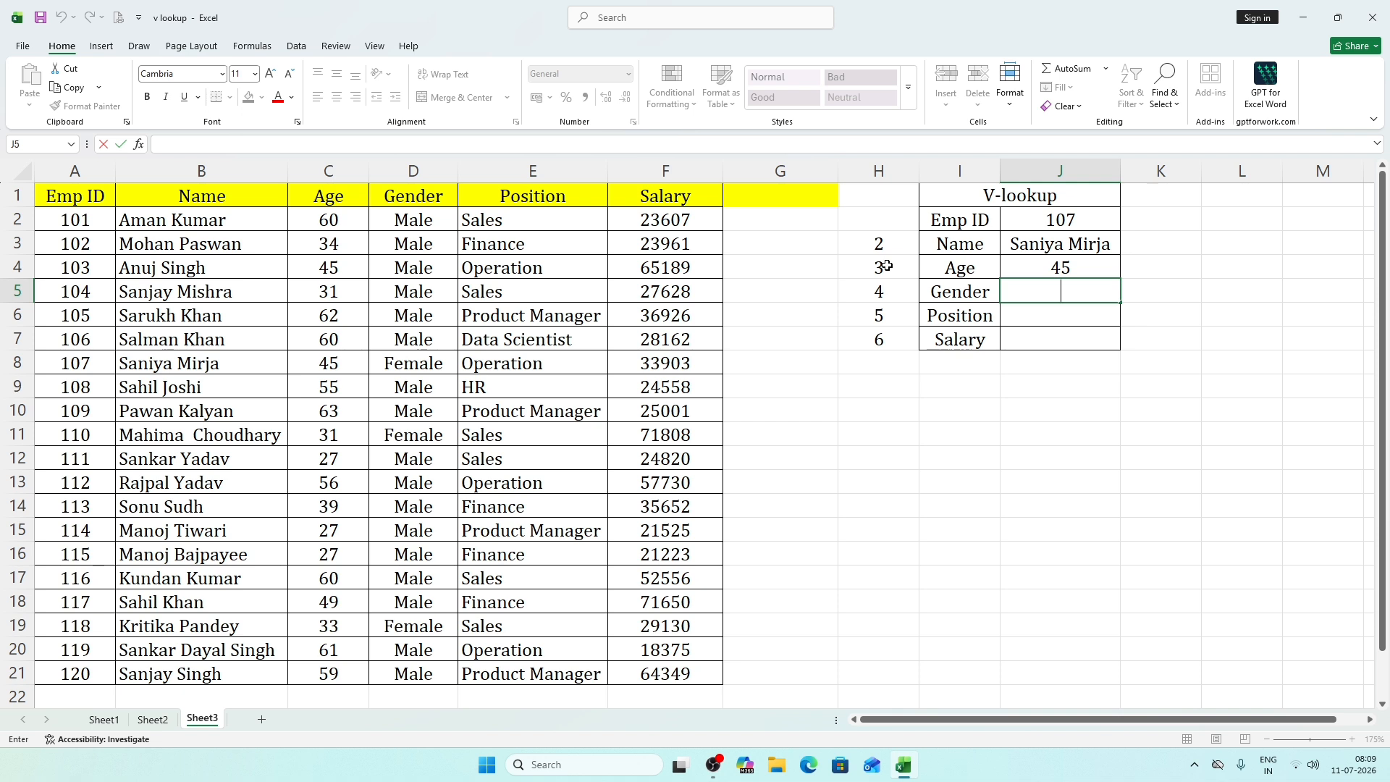
Fill the J3 formula down to J7 so Age, Gender, Position and Salary are looked up.
{"action": "left_click", "coordinate": [1099, 245]}
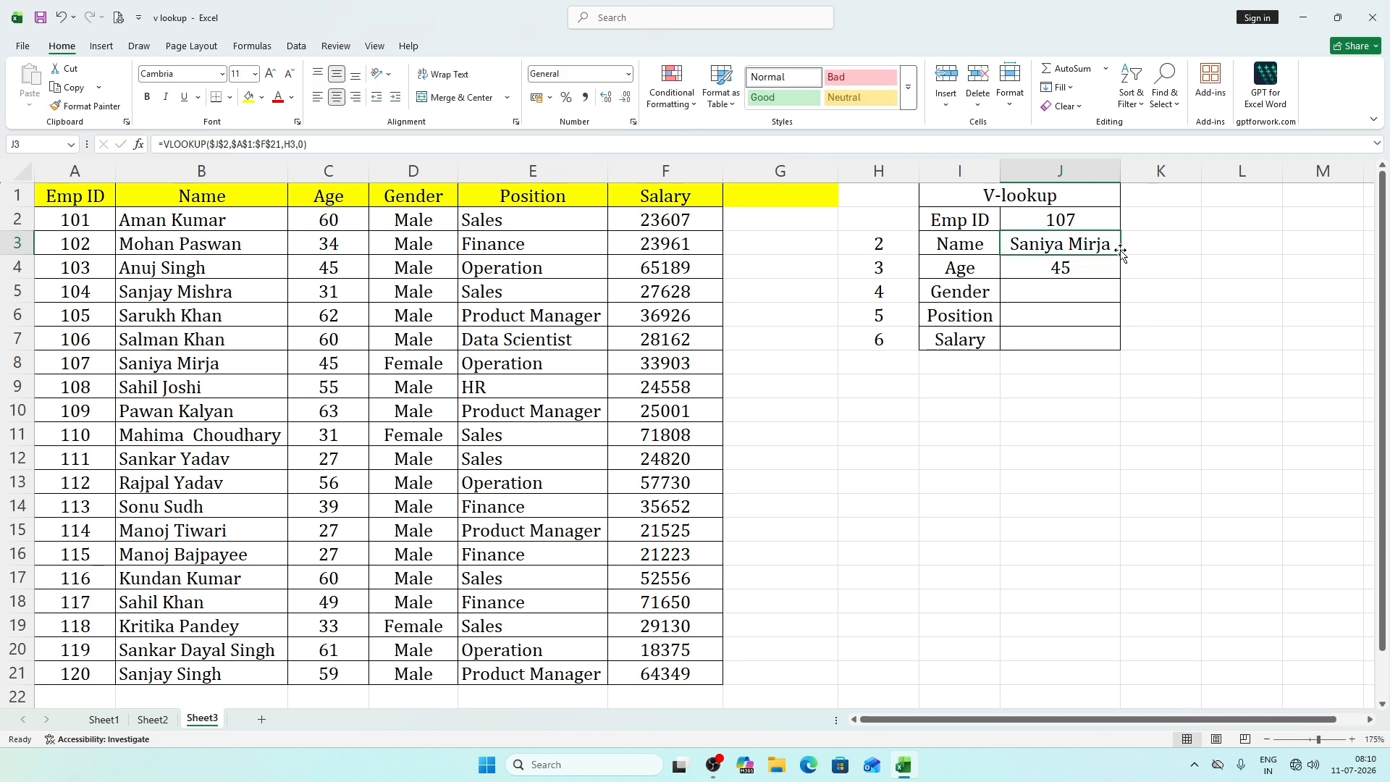
{"action": "left_click_drag", "start_coordinate": [1121, 257], "coordinate": [1121, 353]}
{"action": "left_click", "coordinate": [1224, 362]}
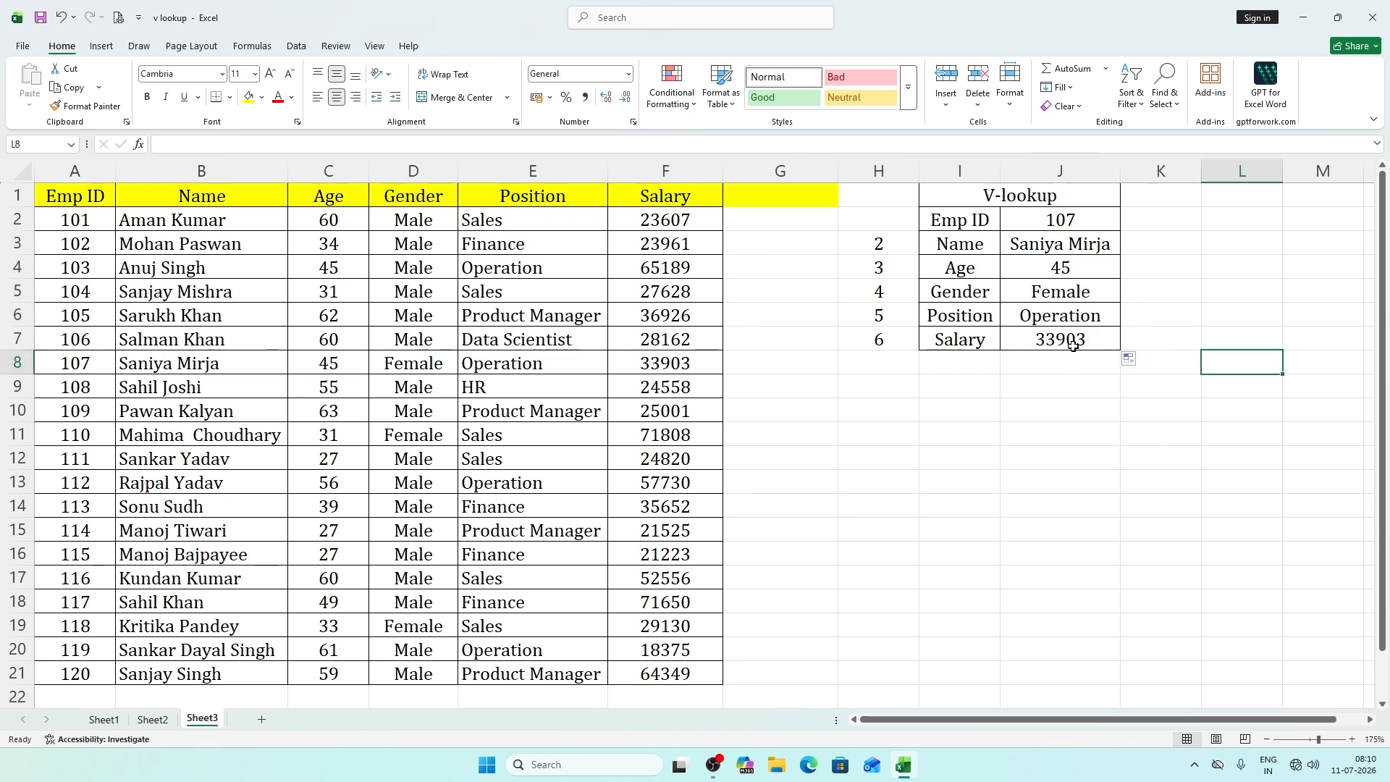
{"action": "left_click", "coordinate": [1074, 345]}
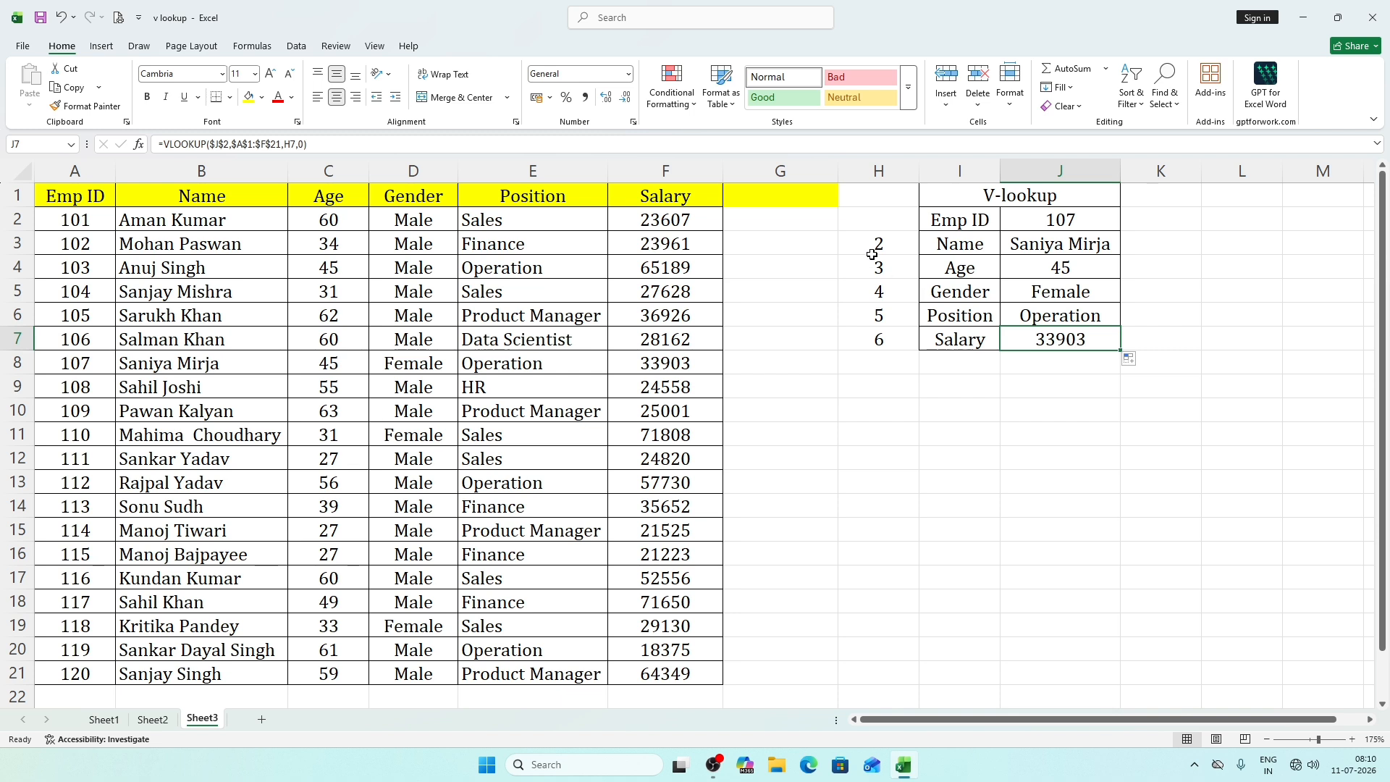
Clear the helper column index numbers from H3 to H7 and undo the deletion.
{"action": "left_click_drag", "start_coordinate": [878, 246], "coordinate": [876, 331]}
{"action": "key", "text": "Delete"}
{"action": "left_click", "coordinate": [960, 410]}
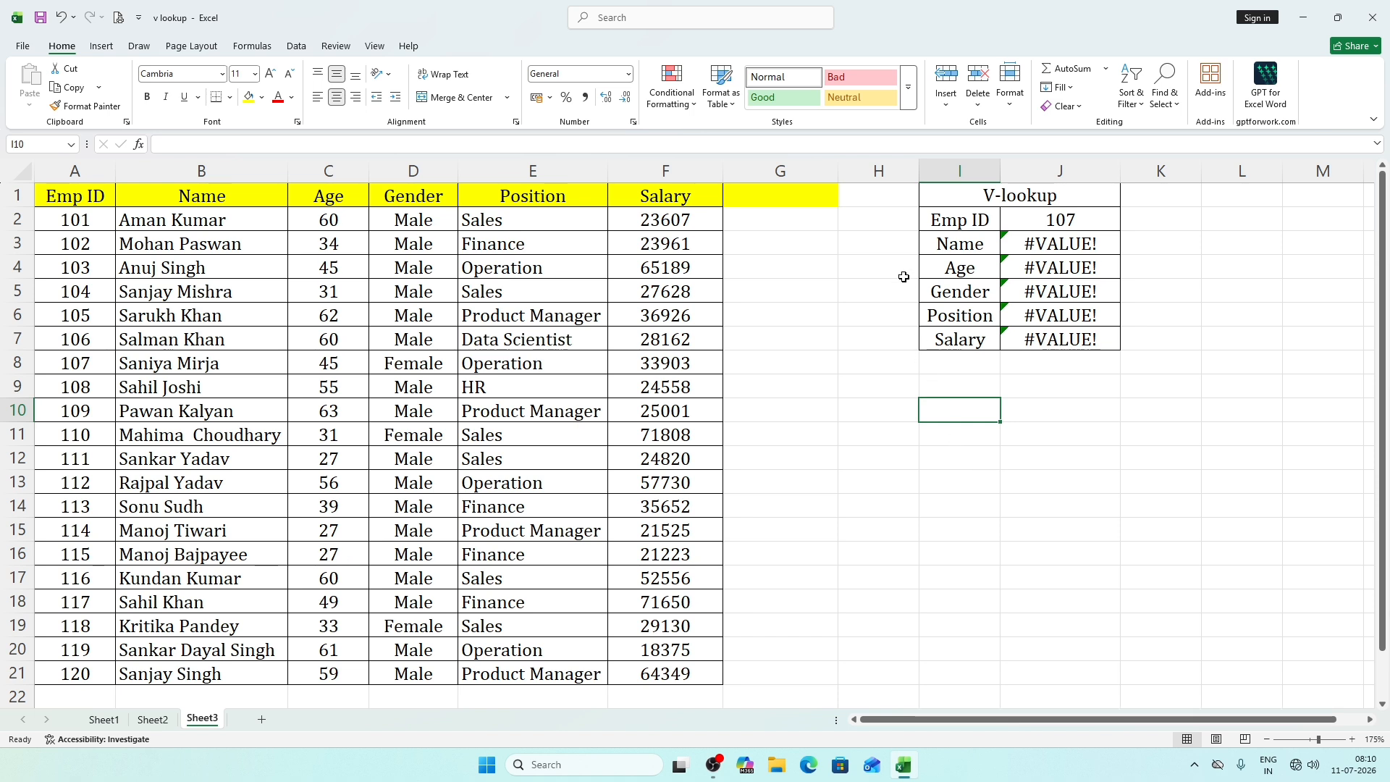
{"action": "key", "text": "ctrl+z"}
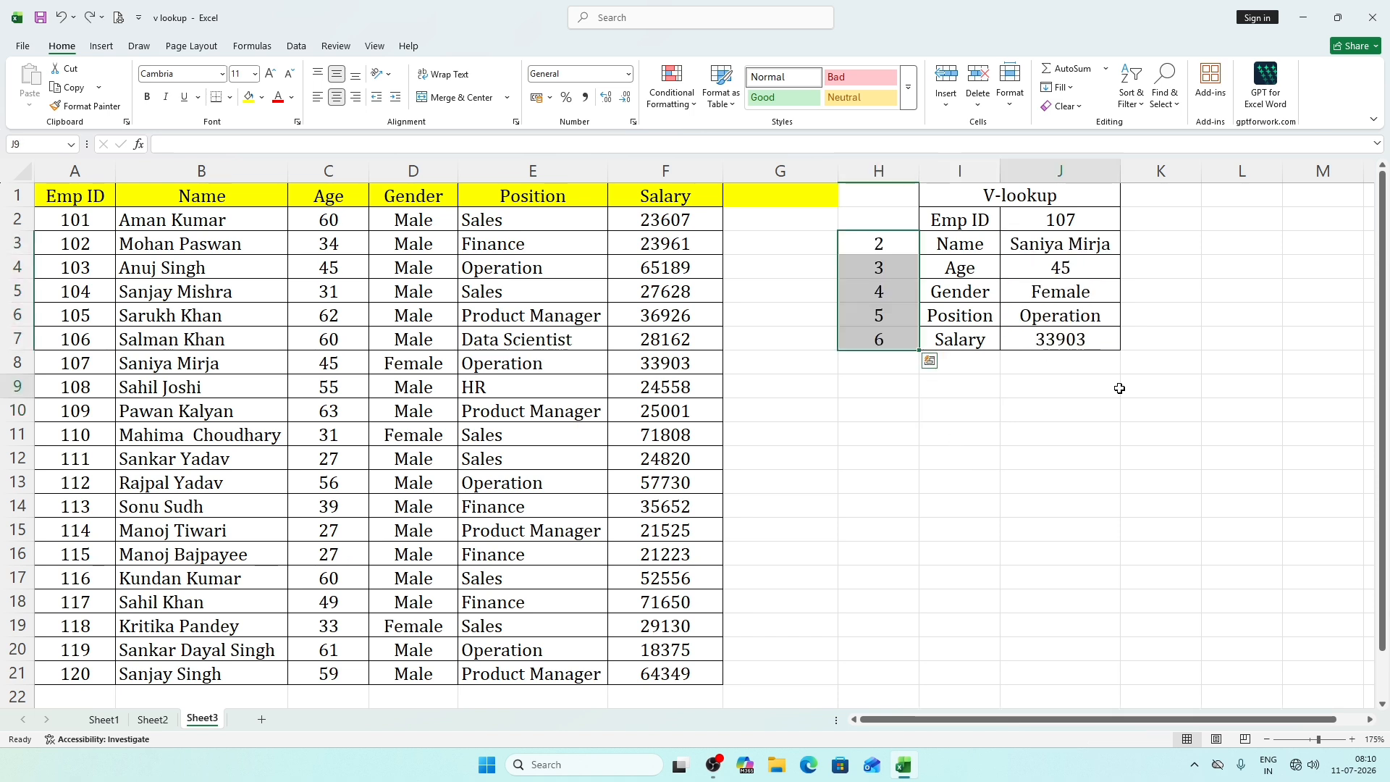
{"action": "left_click", "coordinate": [1115, 387]}
Hide helper column H and undo the hiding.
{"action": "left_click", "coordinate": [895, 172]}
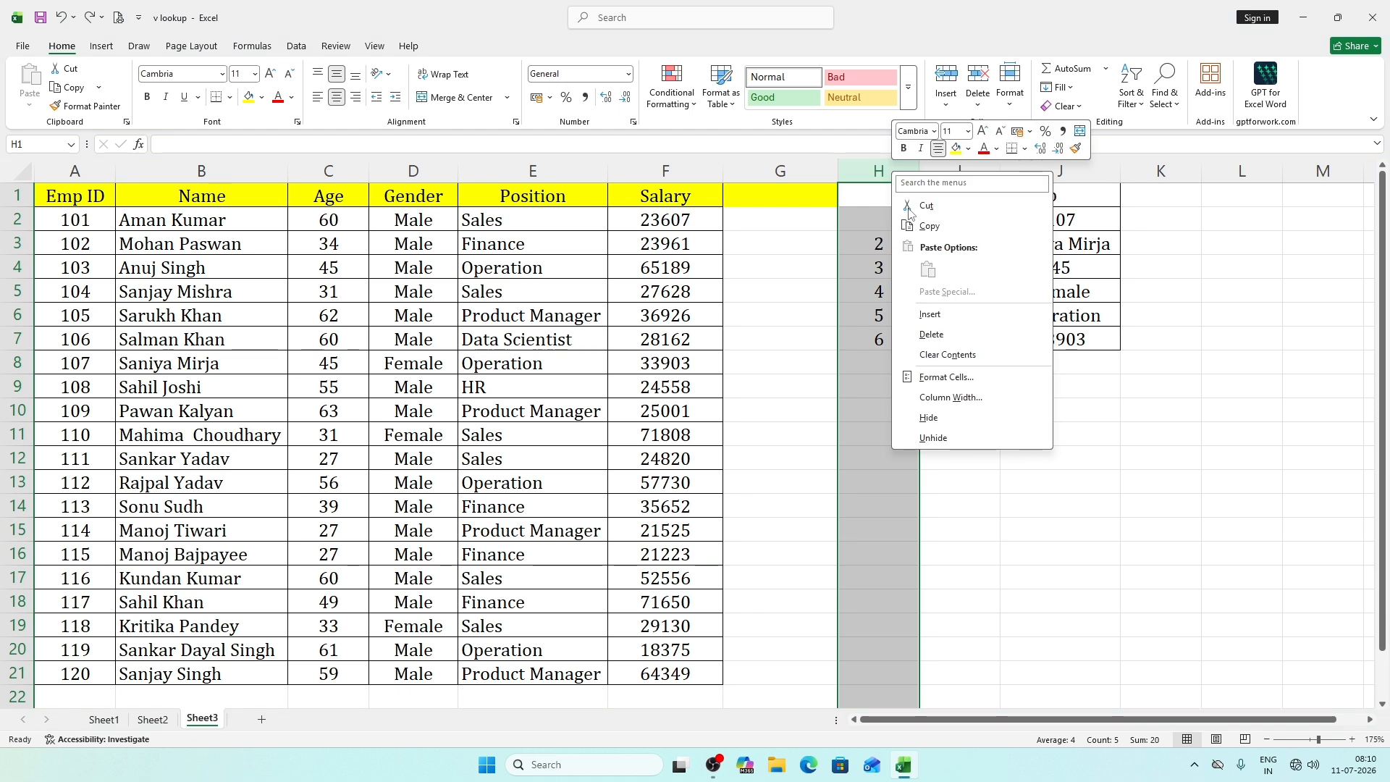
{"action": "left_click", "coordinate": [943, 423]}
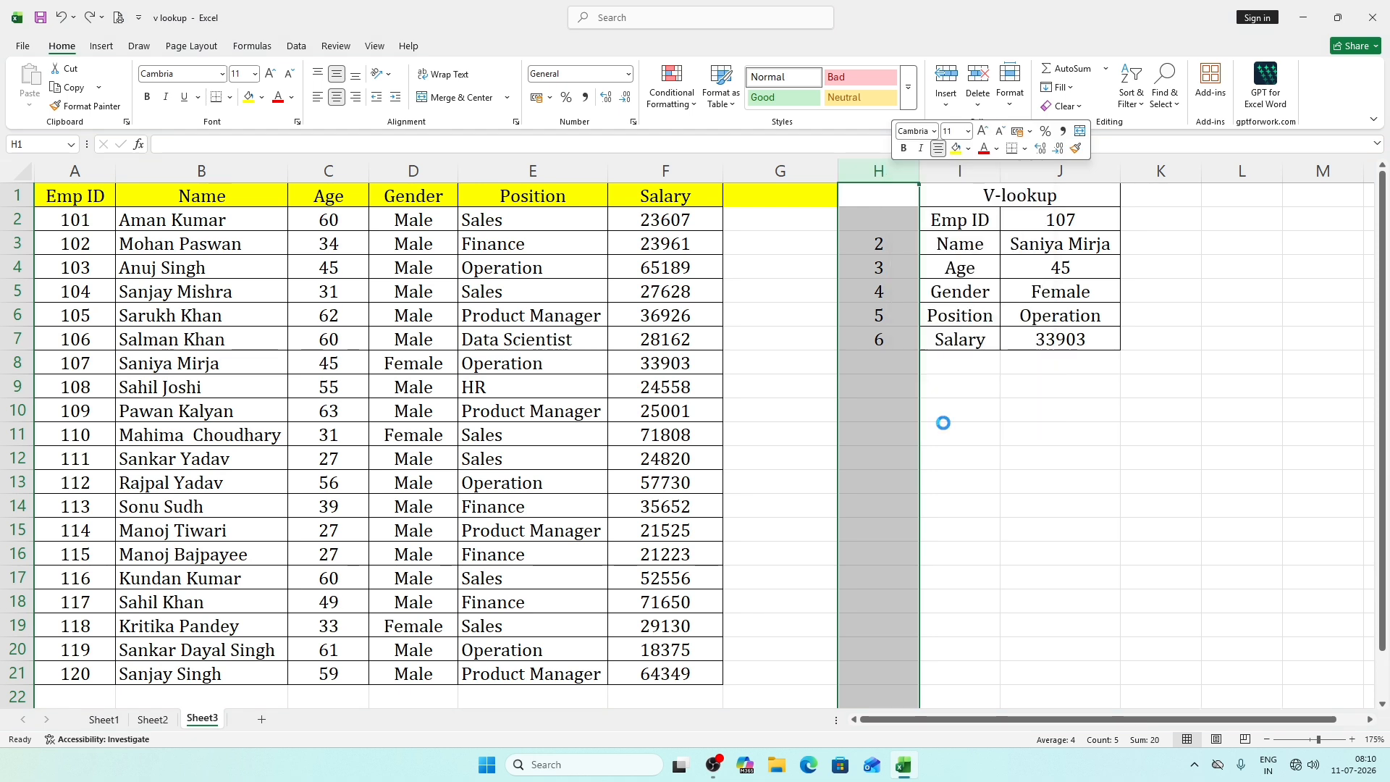
{"action": "left_click", "coordinate": [1050, 438]}
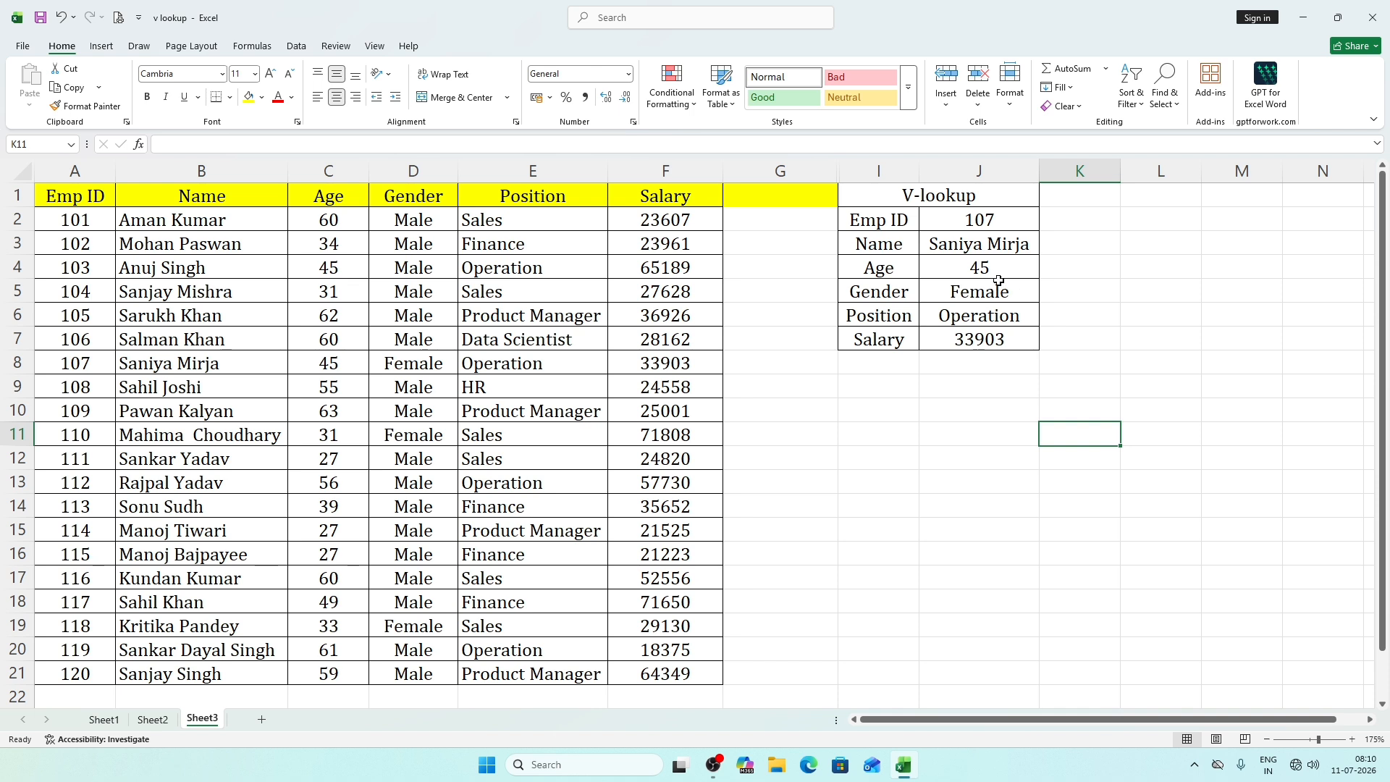
{"action": "key", "text": "ctrl+z"}
Clear the column index numbers from the helper cells H3 to H7.
{"action": "left_click_drag", "start_coordinate": [882, 246], "coordinate": [885, 364]}
{"action": "key", "text": "Delete"}
{"action": "left_click", "coordinate": [1021, 407]}
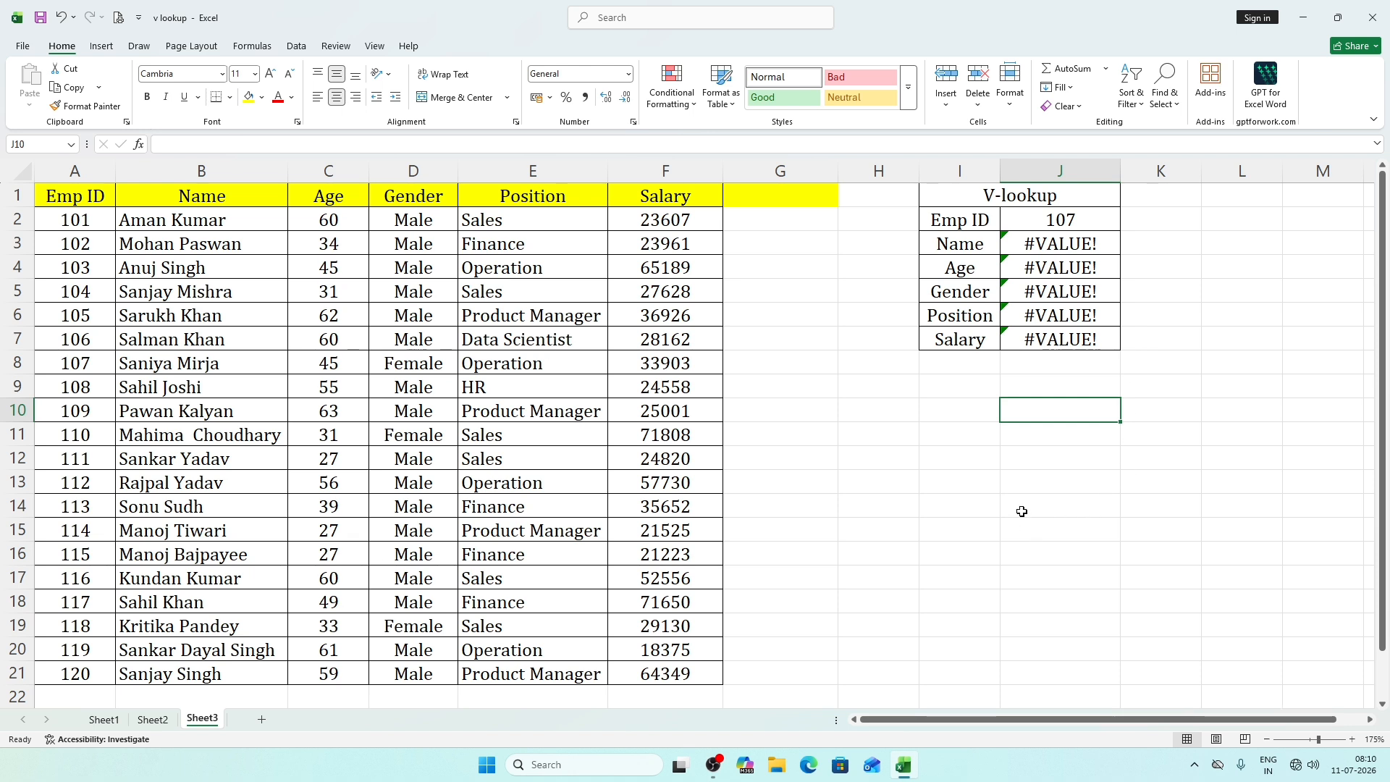
Browse the empty columns beyond the V-lookup form and return to the employee table.
{"action": "left_click_drag", "start_coordinate": [947, 725], "coordinate": [976, 724]}
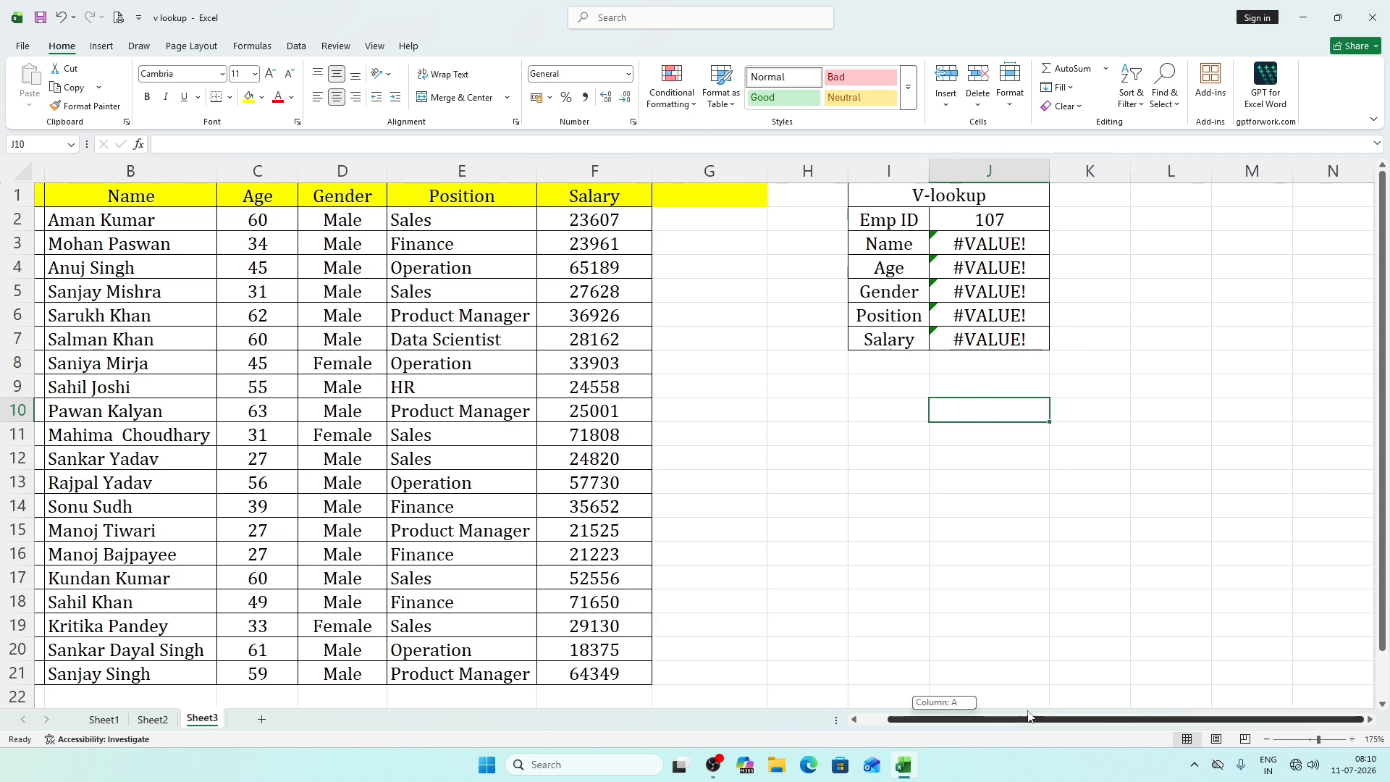
{"action": "left_click", "coordinate": [1090, 505]}
{"action": "left_click", "coordinate": [995, 482]}
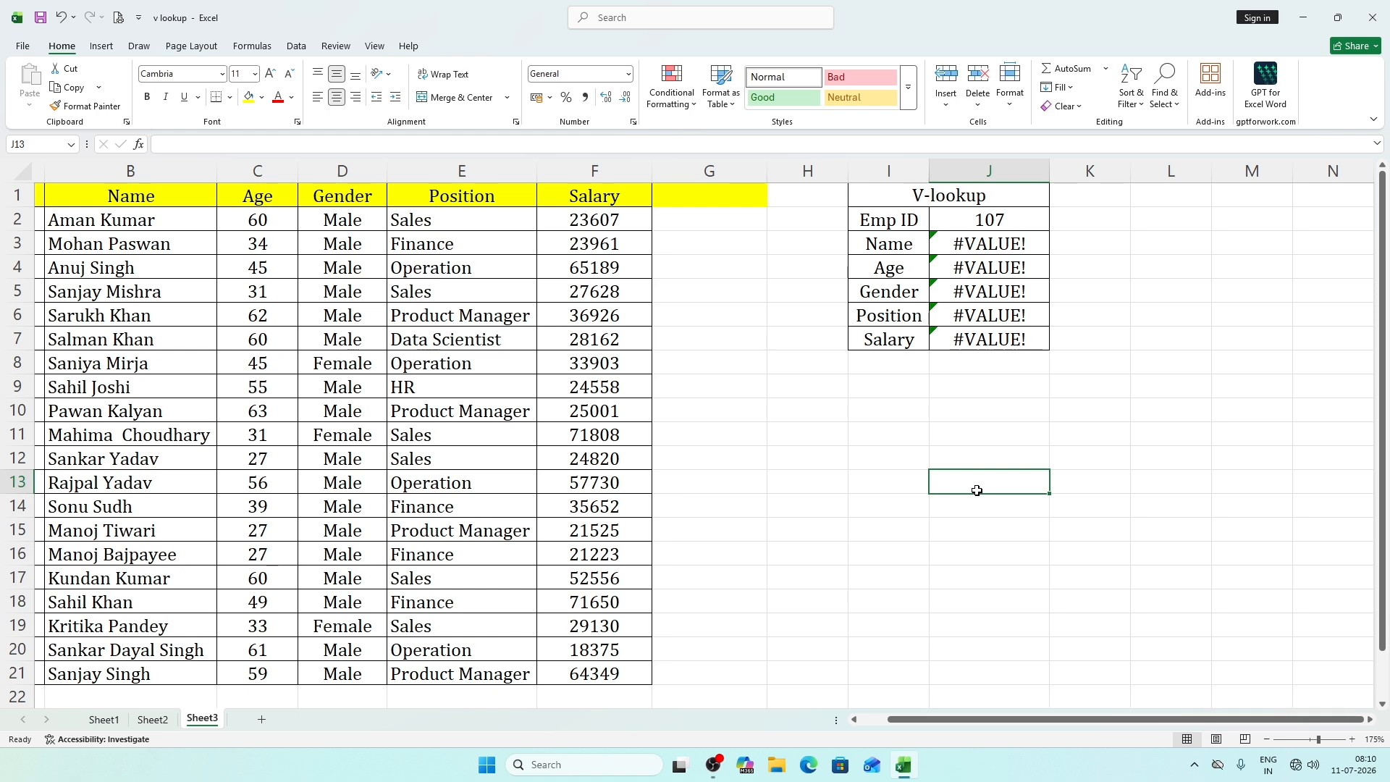
{"action": "key", "text": "Right"}
{"action": "key", "text": "Right"}
{"action": "key", "text": "Right"}
{"action": "key", "text": "Right"}
{"action": "key", "text": "Right"}
{"action": "key", "text": "Right"}
{"action": "key", "text": "Right"}
{"action": "key", "text": "Right"}
{"action": "key", "text": "Right"}
{"action": "key", "text": "Right"}
{"action": "key", "text": "Right"}
{"action": "key", "text": "Right"}
{"action": "key", "text": "Right"}
{"action": "key", "text": "Right"}
{"action": "key", "text": "Right"}
{"action": "key", "text": "Right"}
{"action": "key", "text": "Right"}
{"action": "key", "text": "Right"}
{"action": "key", "text": "Right"}
{"action": "key", "text": "Right"}
{"action": "key", "text": "Right"}
{"action": "key", "text": "Right"}
{"action": "key", "text": "Right"}
{"action": "key", "text": "Right"}
{"action": "key", "text": "Right"}
{"action": "key", "text": "Right"}
{"action": "key", "text": "Right"}
{"action": "key", "text": "Right"}
{"action": "key", "text": "Right"}
{"action": "key", "text": "Right"}
{"action": "key", "text": "Right"}
{"action": "key", "text": "Right"}
{"action": "key", "text": "Right"}
{"action": "key", "text": "Right"}
{"action": "key", "text": "Right"}
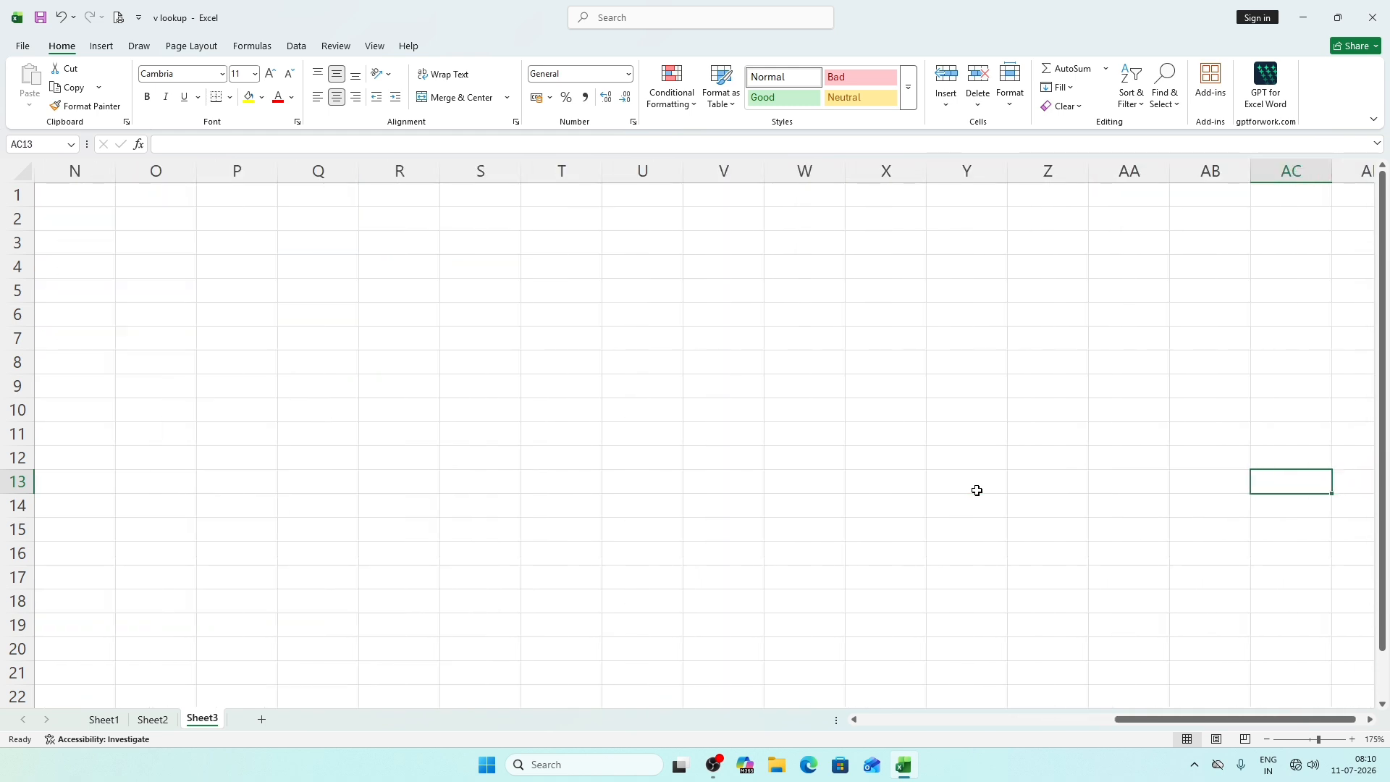
{"action": "left_click", "coordinate": [986, 429]}
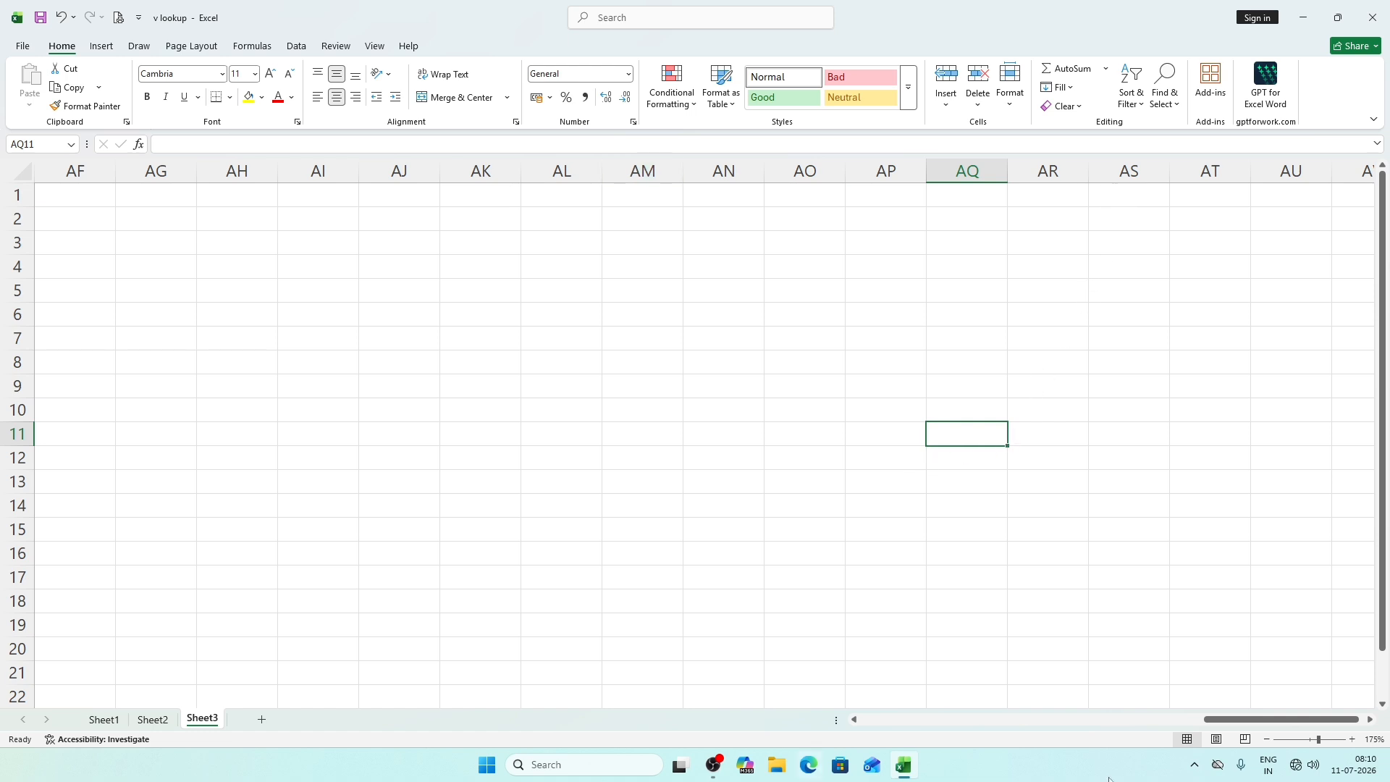
{"action": "left_click_drag", "start_coordinate": [1259, 720], "coordinate": [617, 710]}
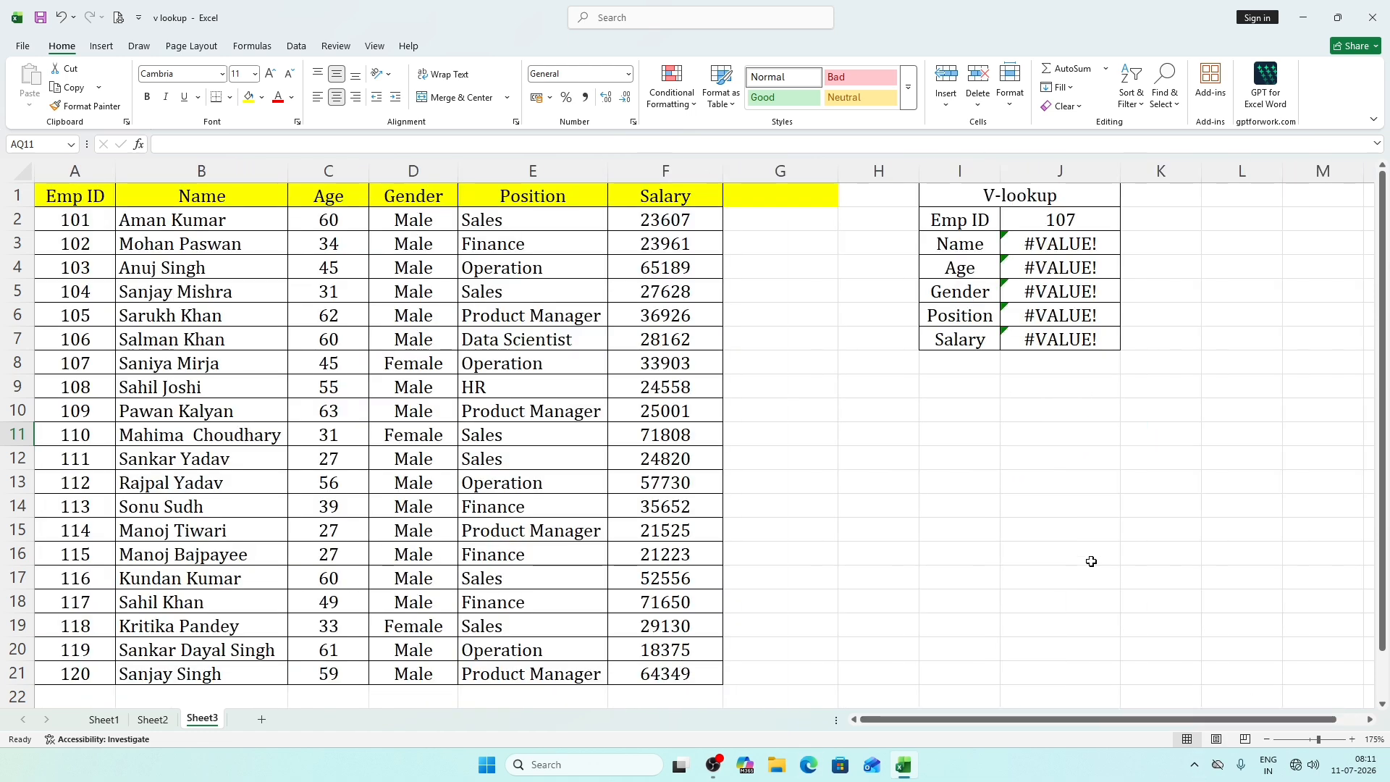
Enter the formula =COLUMN() in J12, below the V-lookup form.
{"action": "left_click", "coordinate": [1024, 460]}
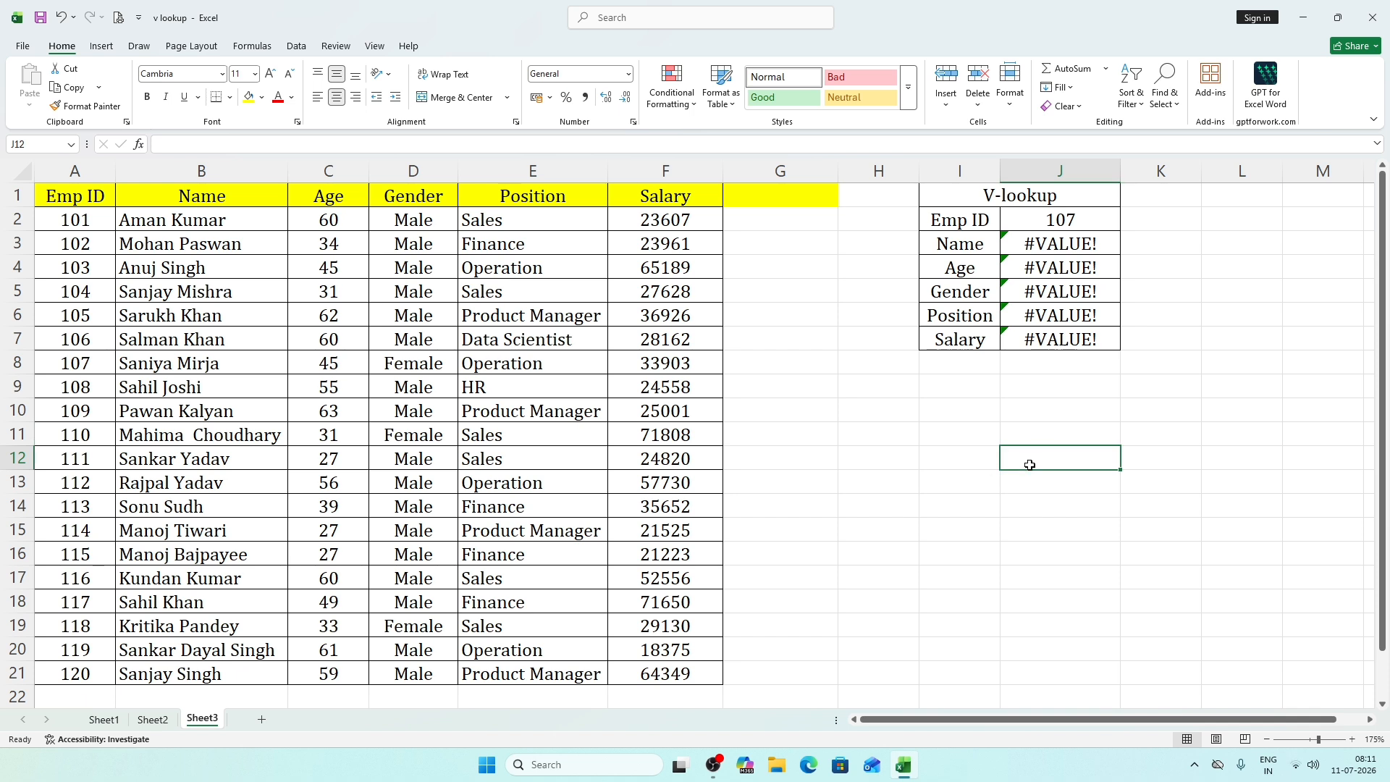
{"action": "type", "text": "=col"}
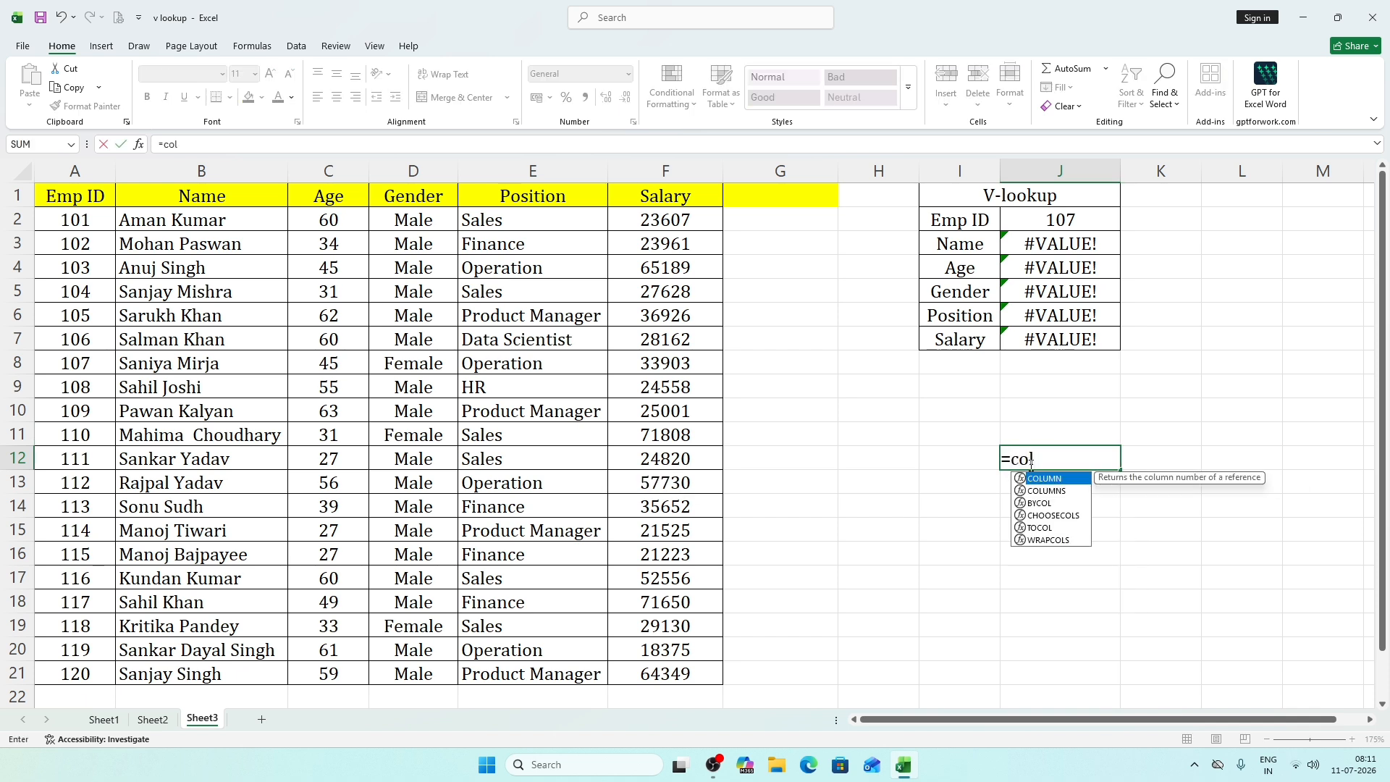
{"action": "type", "text": "umn"}
{"action": "key", "text": "Tab"}
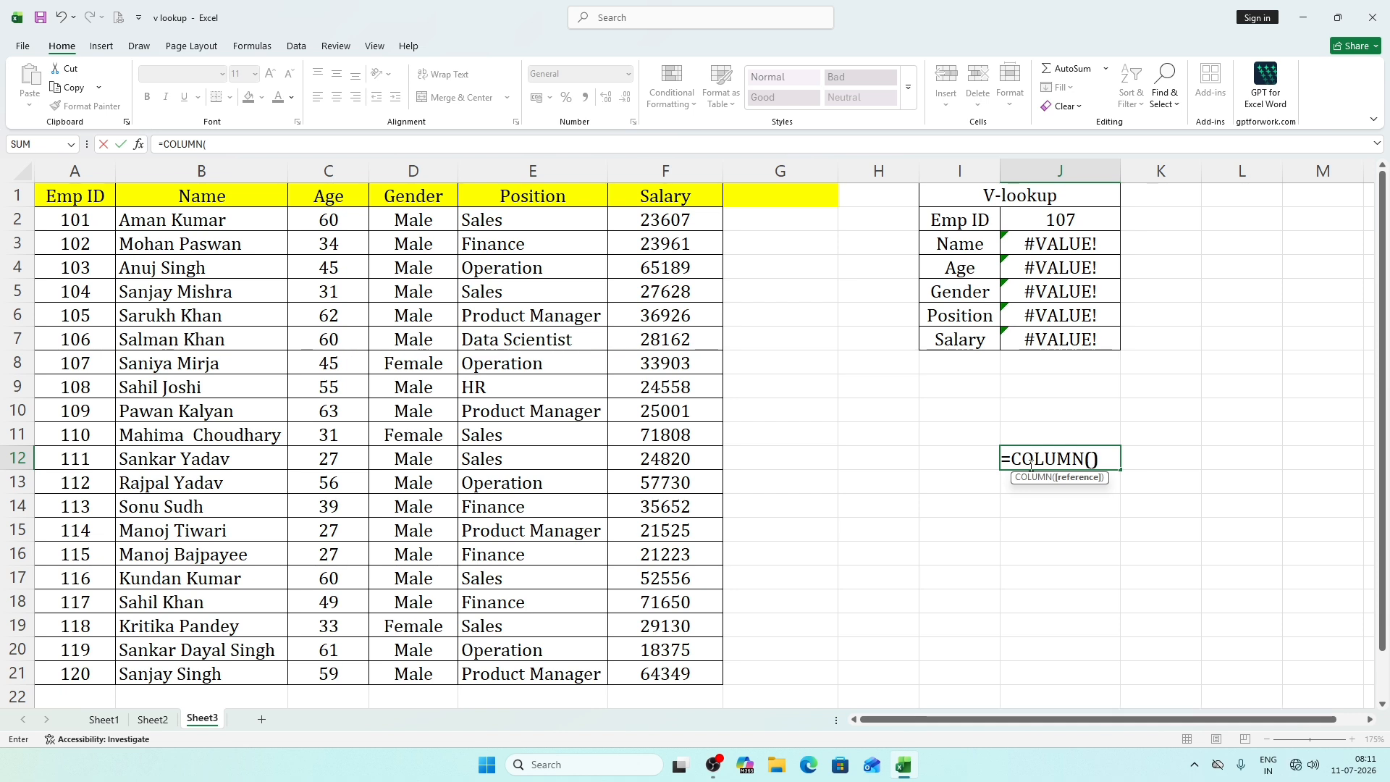
{"action": "type", "text": ")"}
{"action": "key", "text": "Return"}
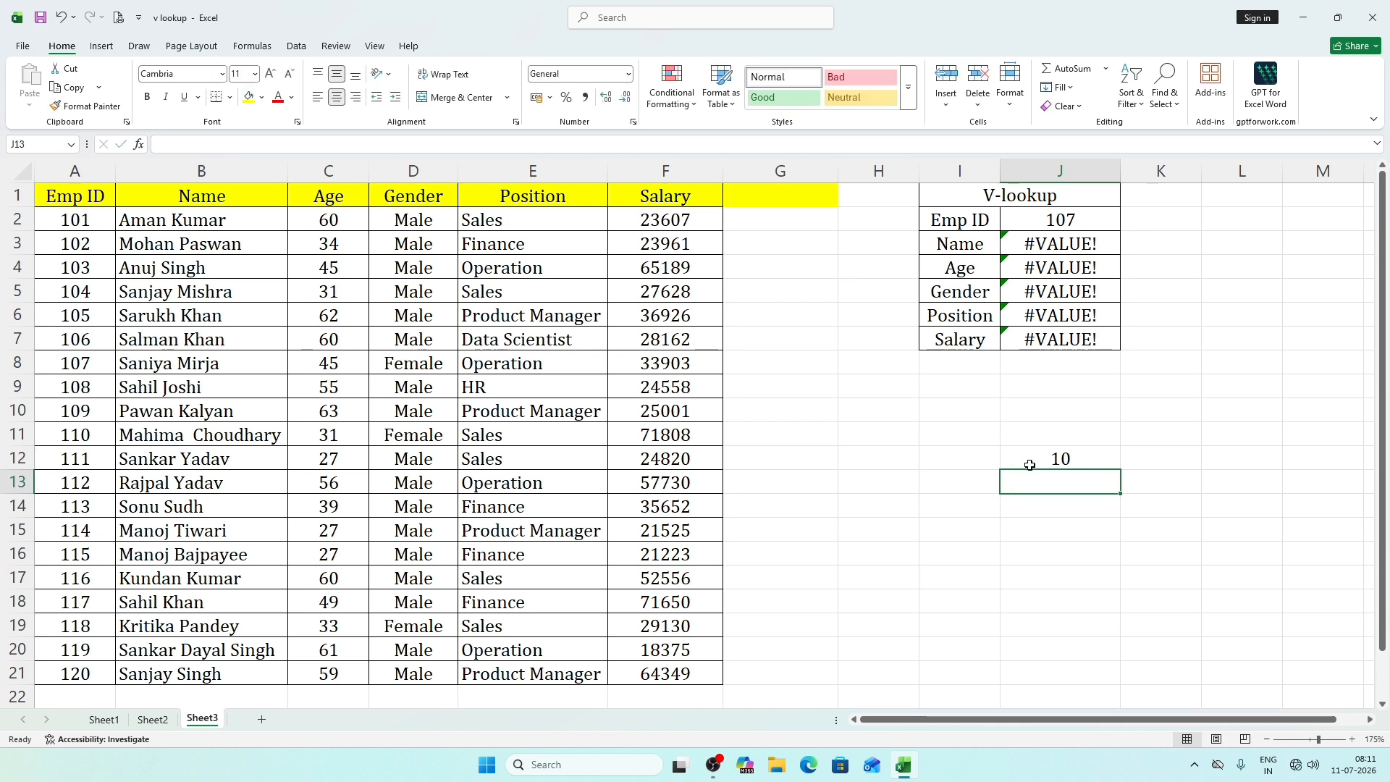
Fill the COLUMN formula from J12 across to M12 and down to J15.
{"action": "left_click", "coordinate": [1092, 467]}
{"action": "left_click_drag", "start_coordinate": [1121, 470], "coordinate": [1332, 478]}
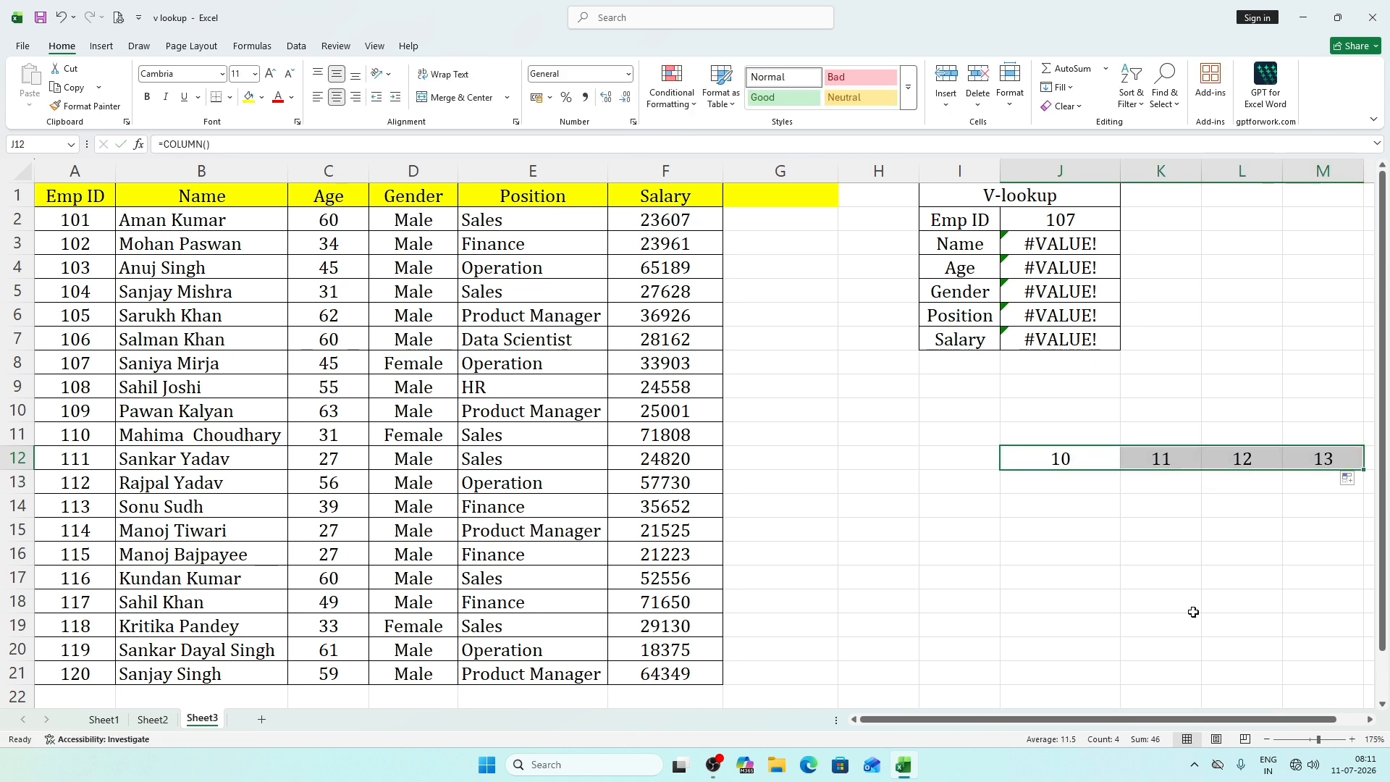
{"action": "left_click", "coordinate": [1114, 465]}
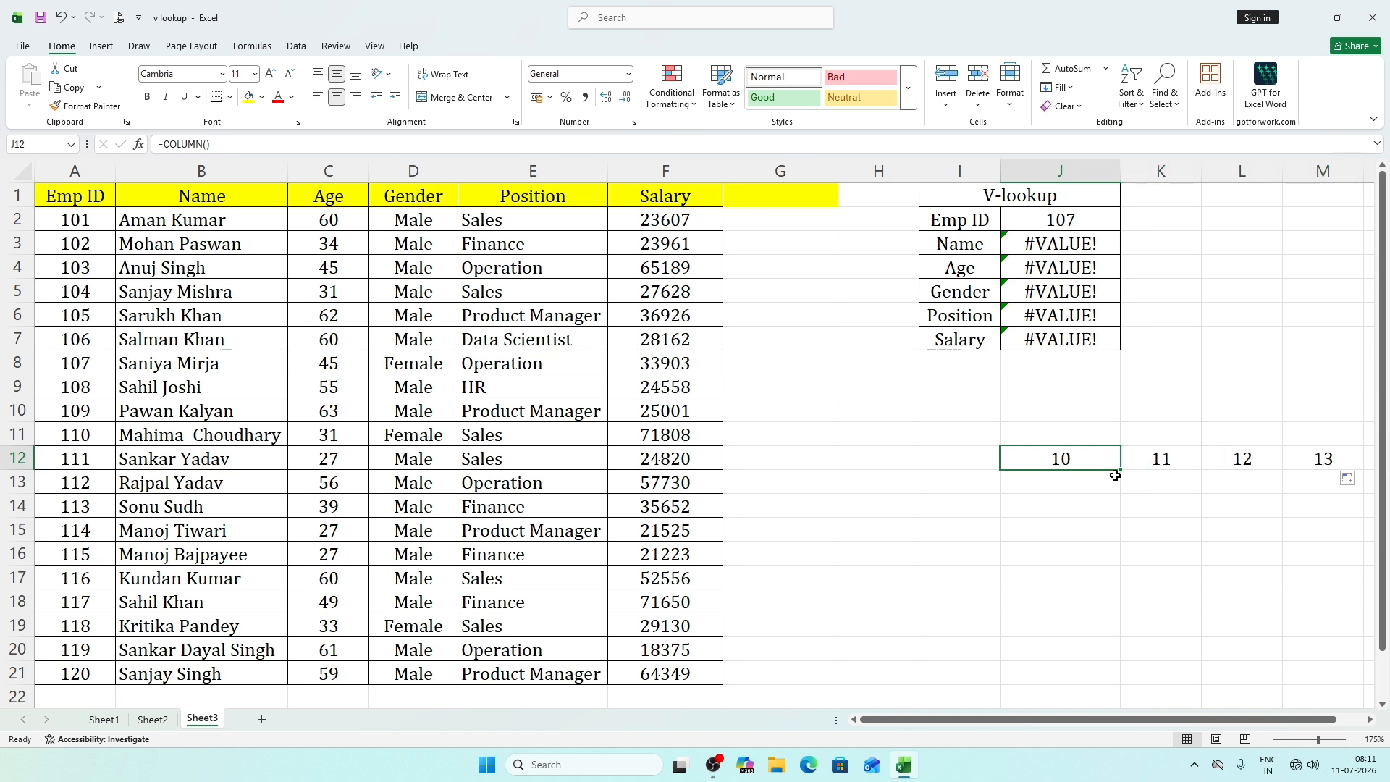
{"action": "left_click_drag", "start_coordinate": [1120, 470], "coordinate": [1094, 542]}
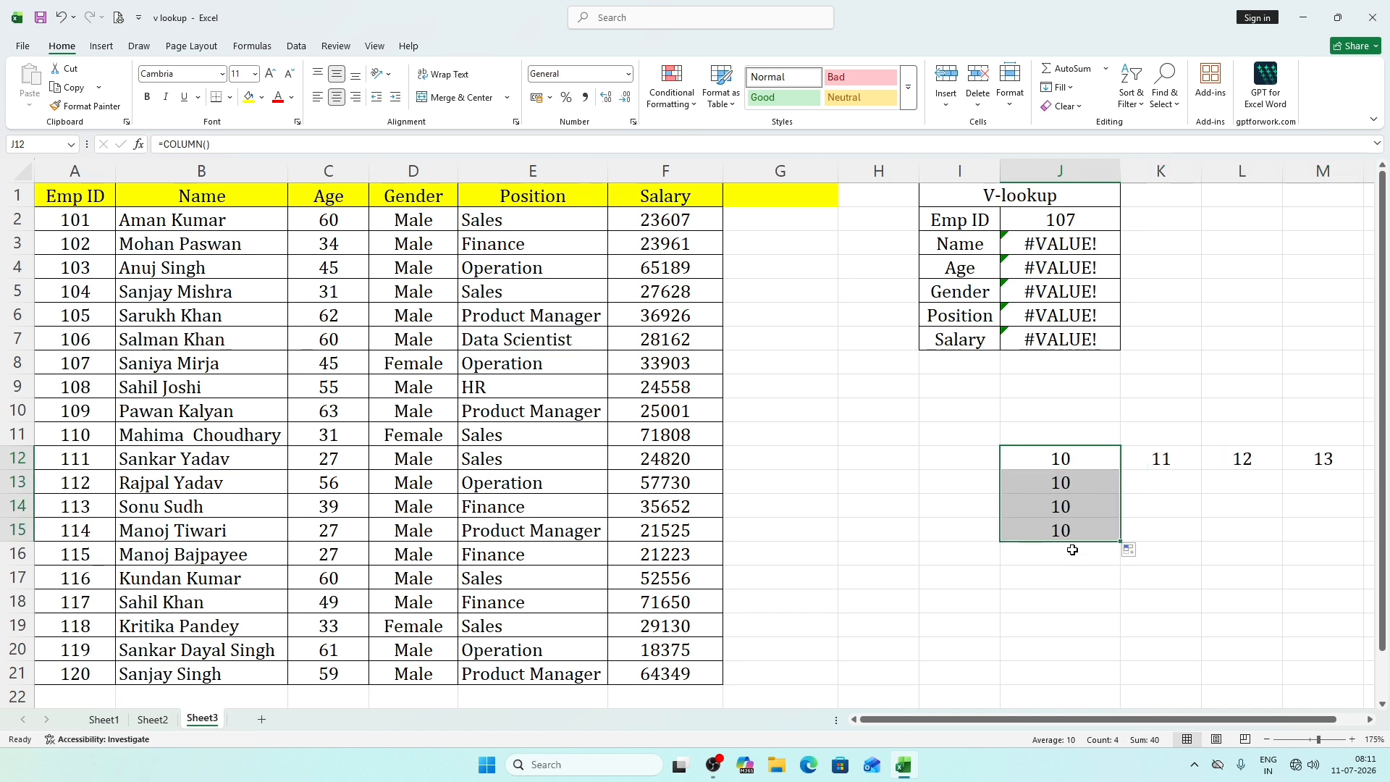
Clear the COLUMN test formulas from the range J12 to M16.
{"action": "left_click_drag", "start_coordinate": [1052, 472], "coordinate": [1285, 558]}
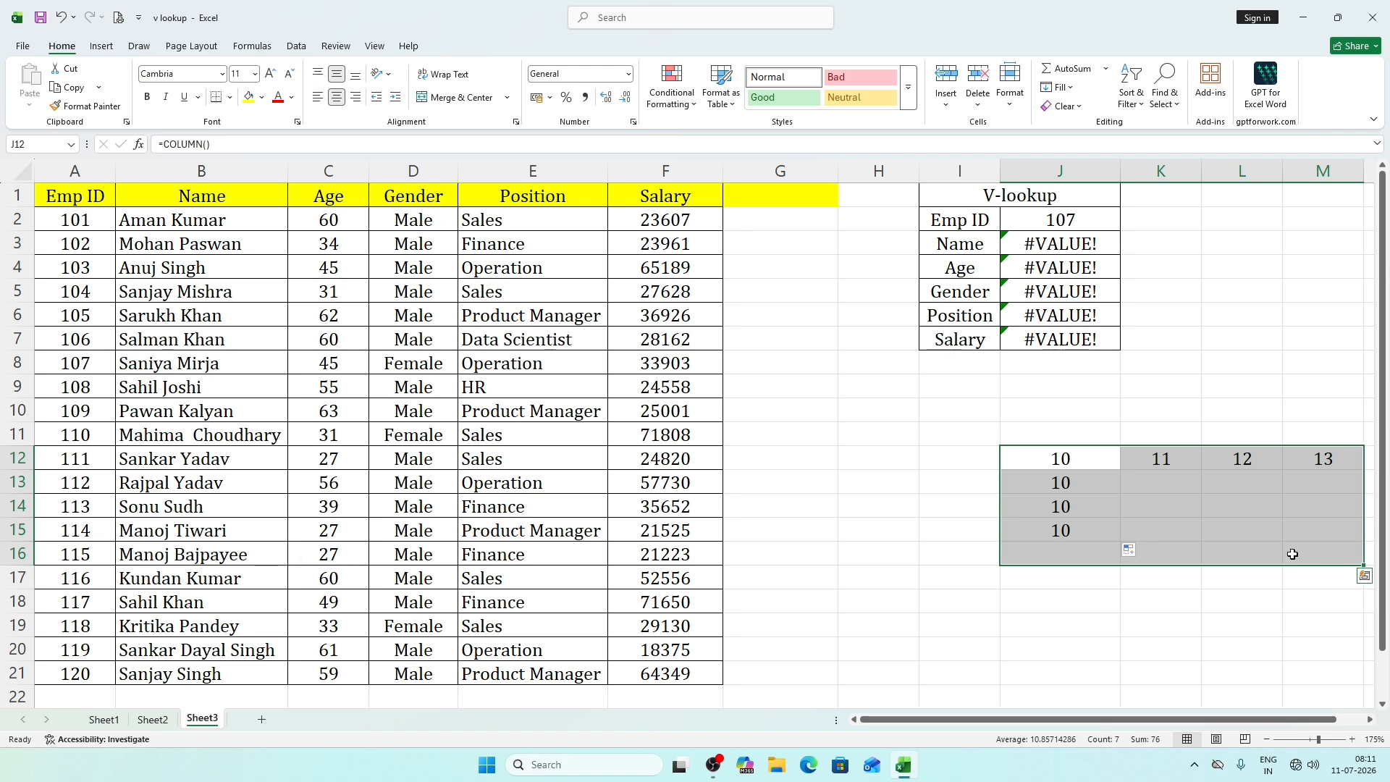
{"action": "key", "text": "Delete"}
{"action": "left_click", "coordinate": [1042, 578]}
Enter the formula =ROW() in J12, below the V-lookup form.
{"action": "left_click", "coordinate": [1032, 462]}
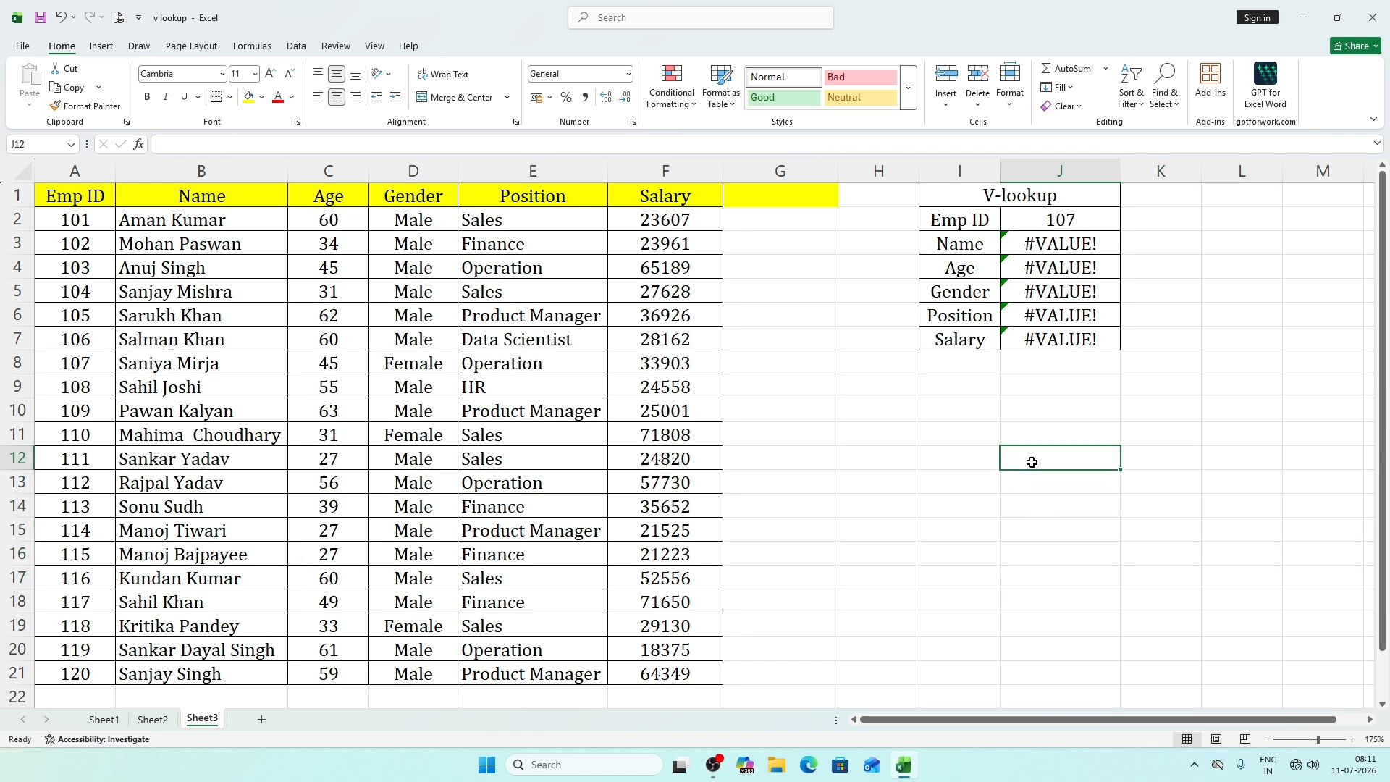
{"action": "type", "text": "=r"}
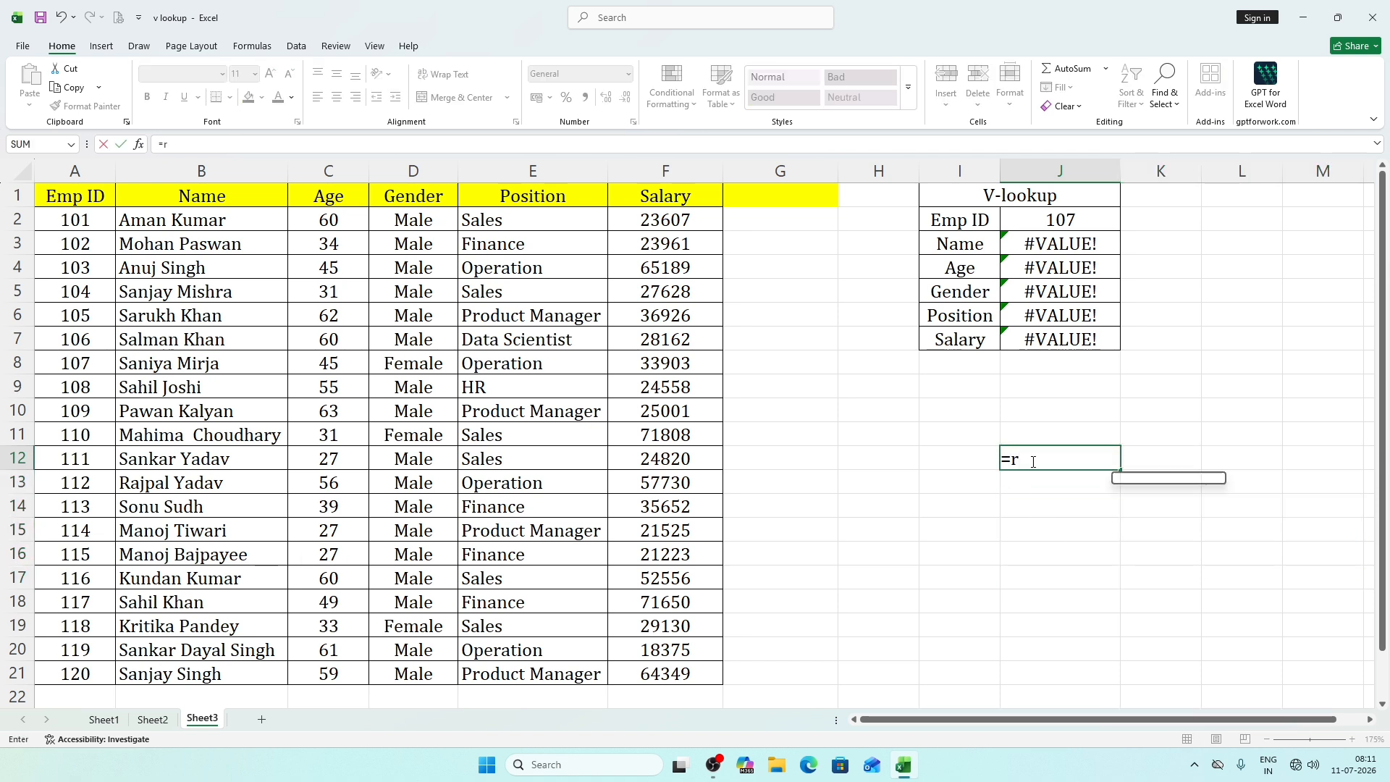
{"action": "type", "text": "ow()"}
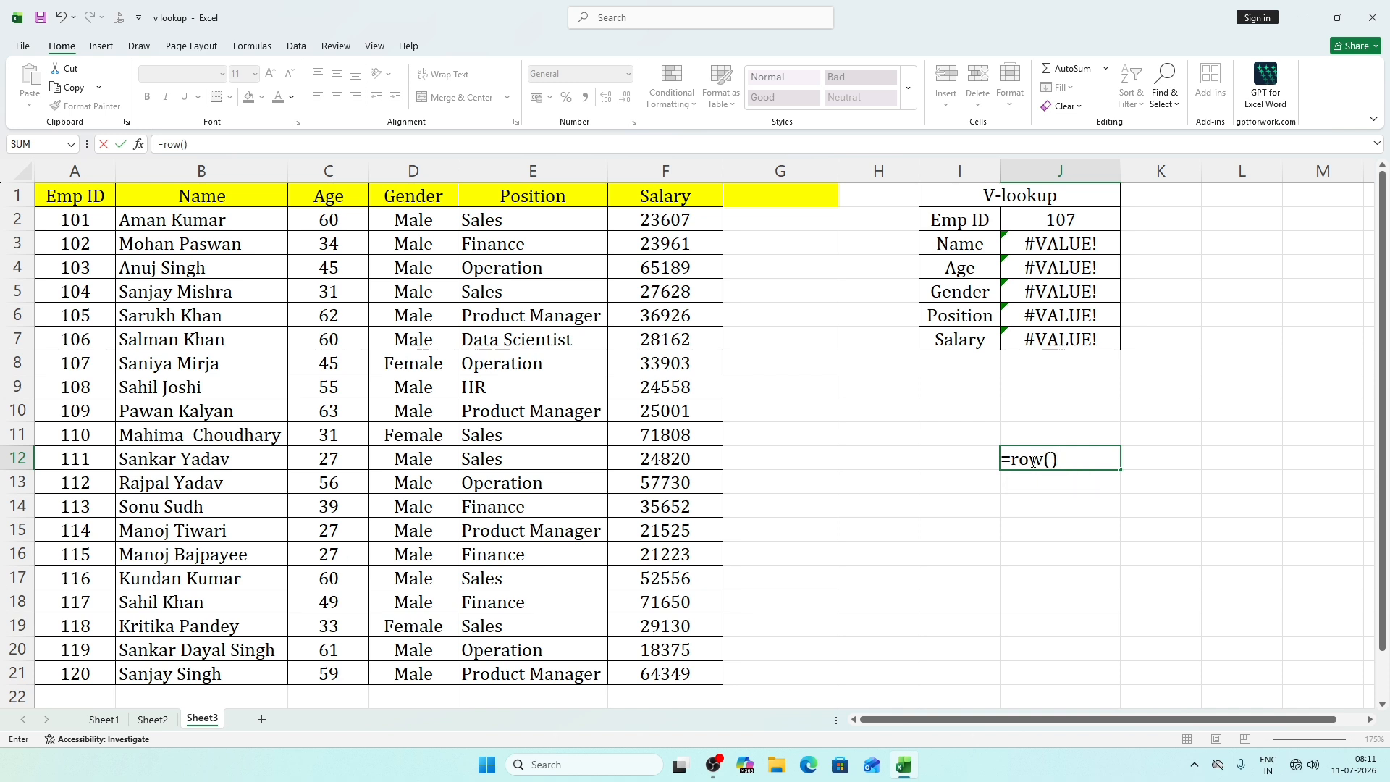
{"action": "key", "text": "Return"}
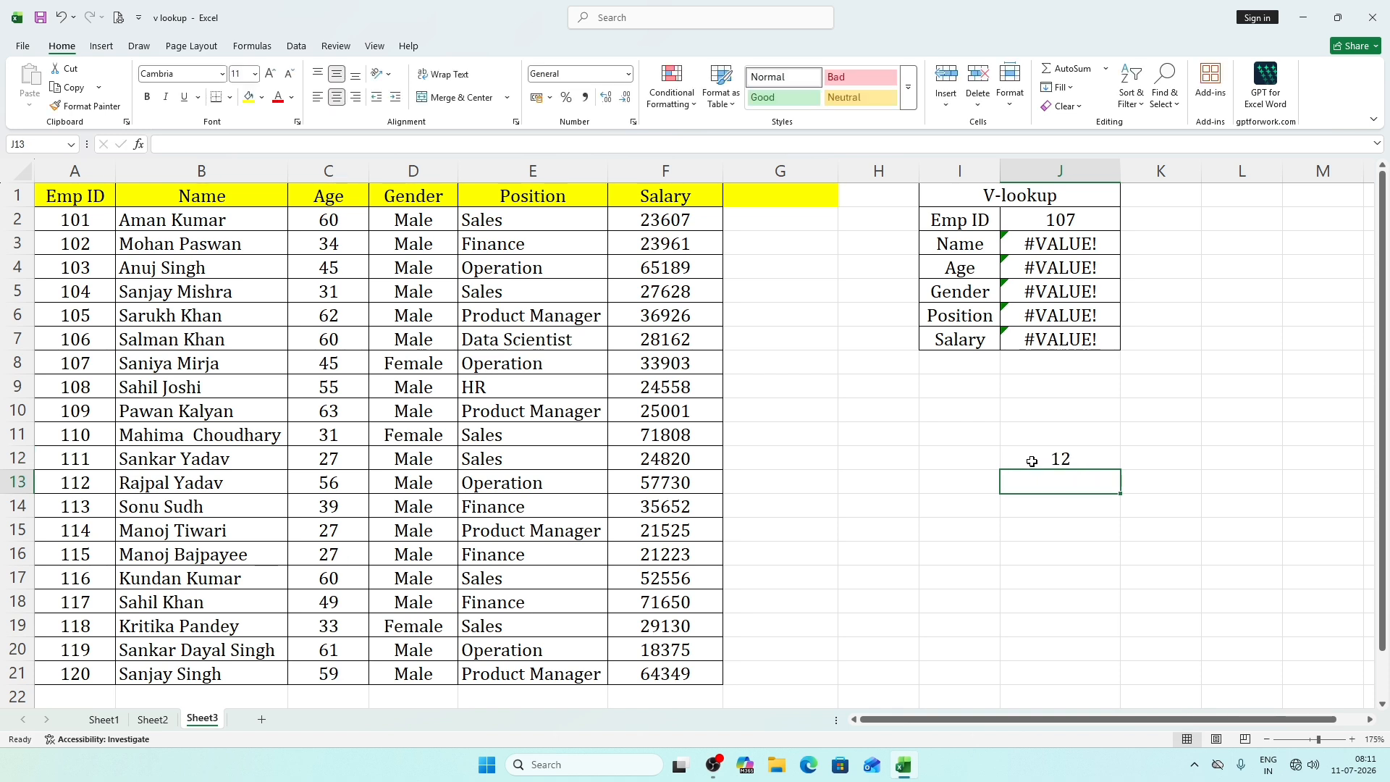
{"action": "left_click", "coordinate": [1019, 464]}
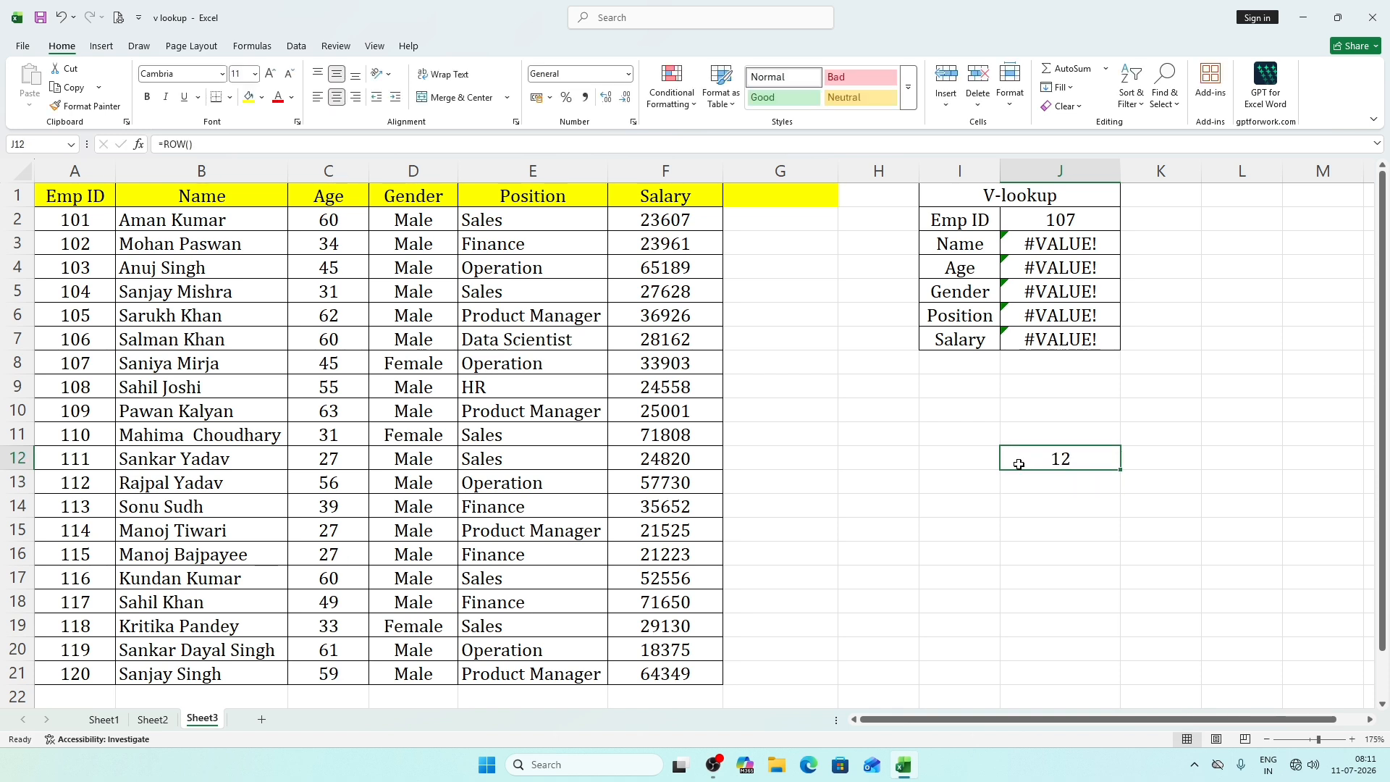
{"action": "left_click", "coordinate": [1065, 482]}
{"action": "left_click", "coordinate": [1065, 497]}
{"action": "left_click", "coordinate": [1062, 482]}
{"action": "left_click", "coordinate": [1062, 459]}
{"action": "left_click", "coordinate": [1154, 610]}
{"action": "left_click", "coordinate": [1078, 462]}
{"action": "left_click", "coordinate": [1072, 492]}
{"action": "left_click", "coordinate": [1068, 458]}
{"action": "left_click", "coordinate": [1071, 515]}
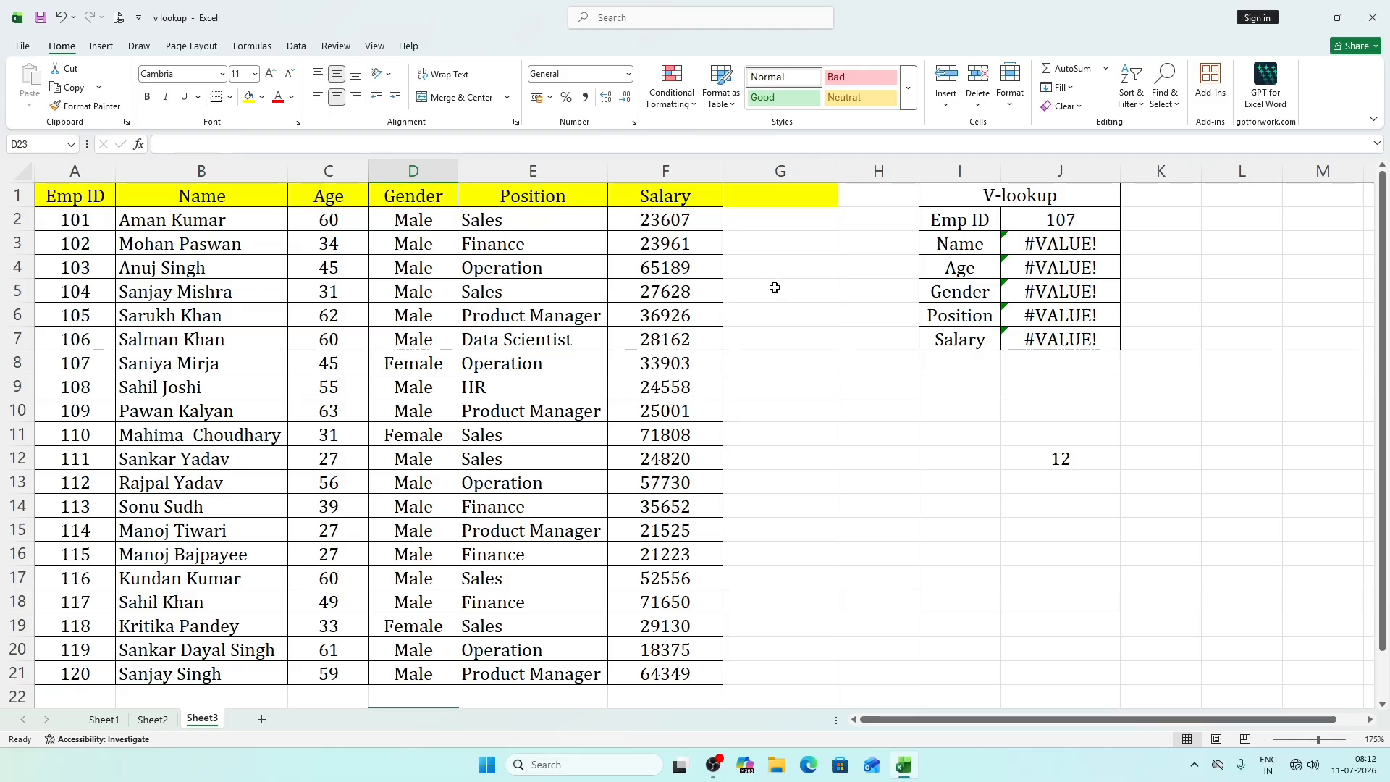
{"action": "left_click", "coordinate": [1081, 462]}
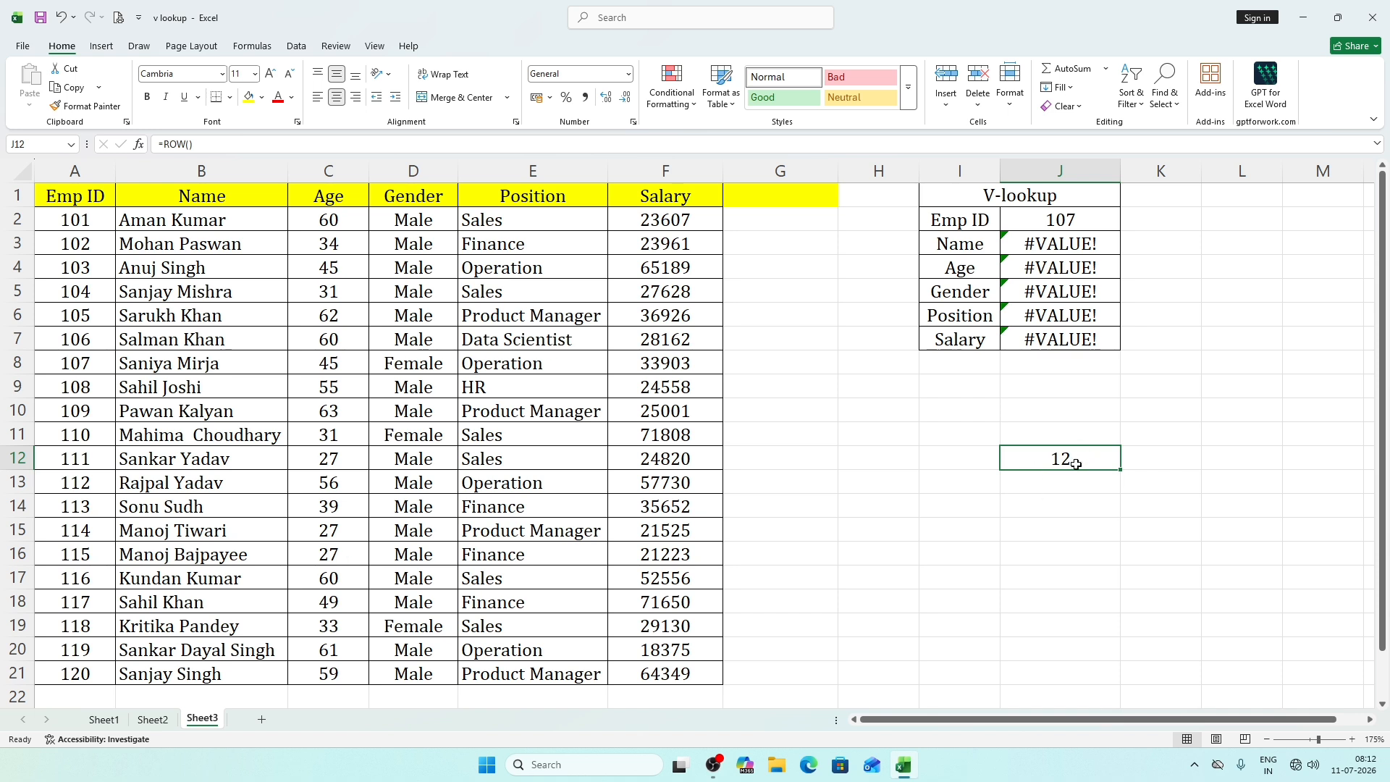
{"action": "left_click", "coordinate": [1069, 528]}
{"action": "left_click", "coordinate": [1070, 462]}
{"action": "left_click", "coordinate": [1068, 498]}
{"action": "left_click", "coordinate": [1067, 460]}
{"action": "left_click", "coordinate": [1076, 495]}
{"action": "left_click", "coordinate": [1077, 506]}
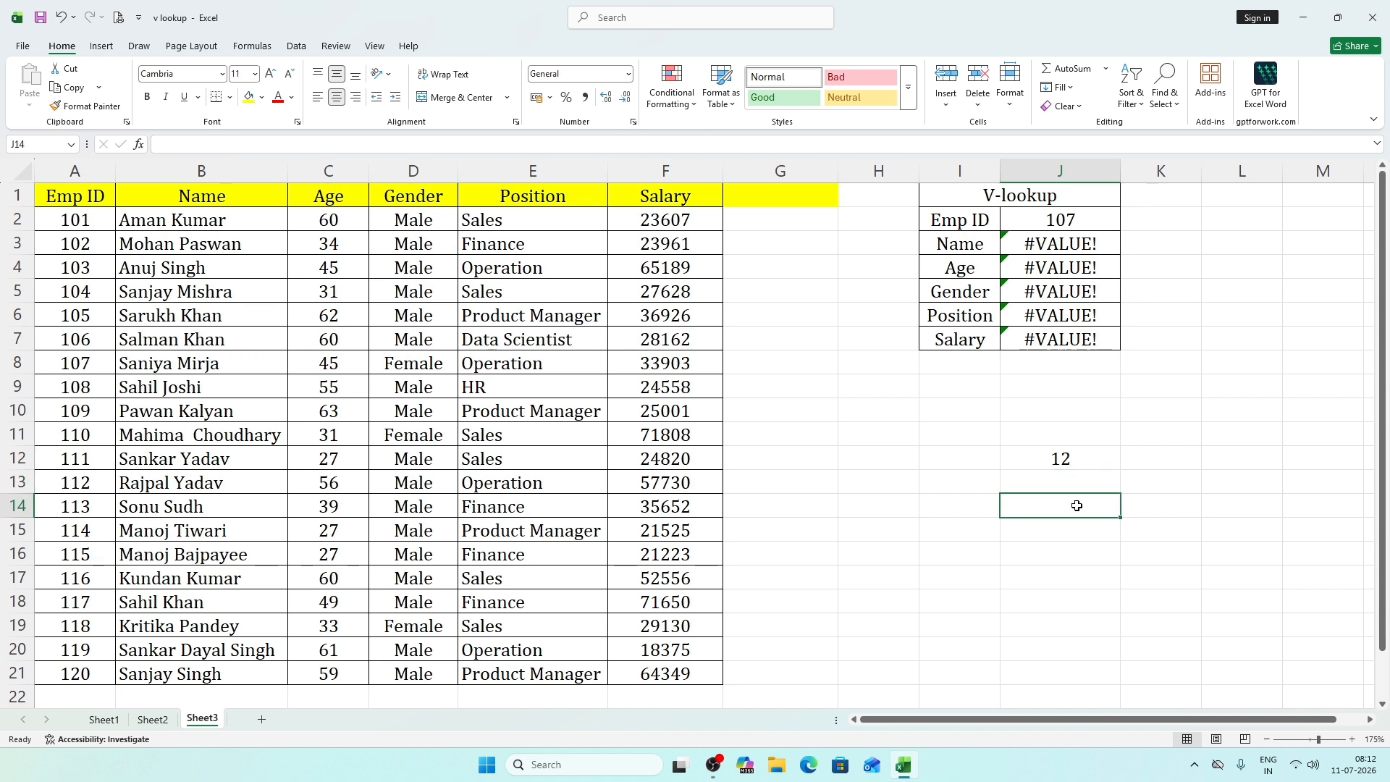
Change the test formula in J12 to =ROW()-10.
{"action": "double_click", "coordinate": [1057, 460]}
{"action": "left_click", "coordinate": [1077, 466]}
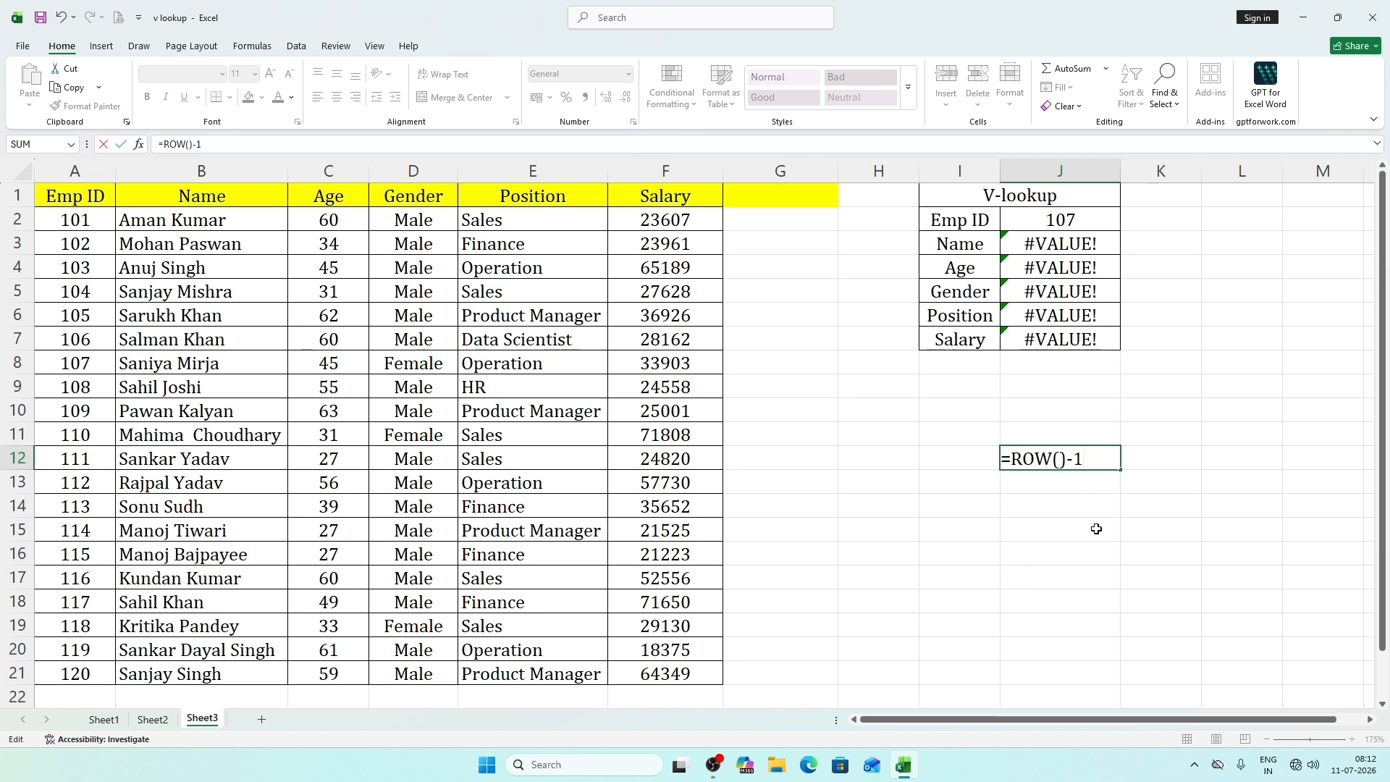
{"action": "key", "text": "Return"}
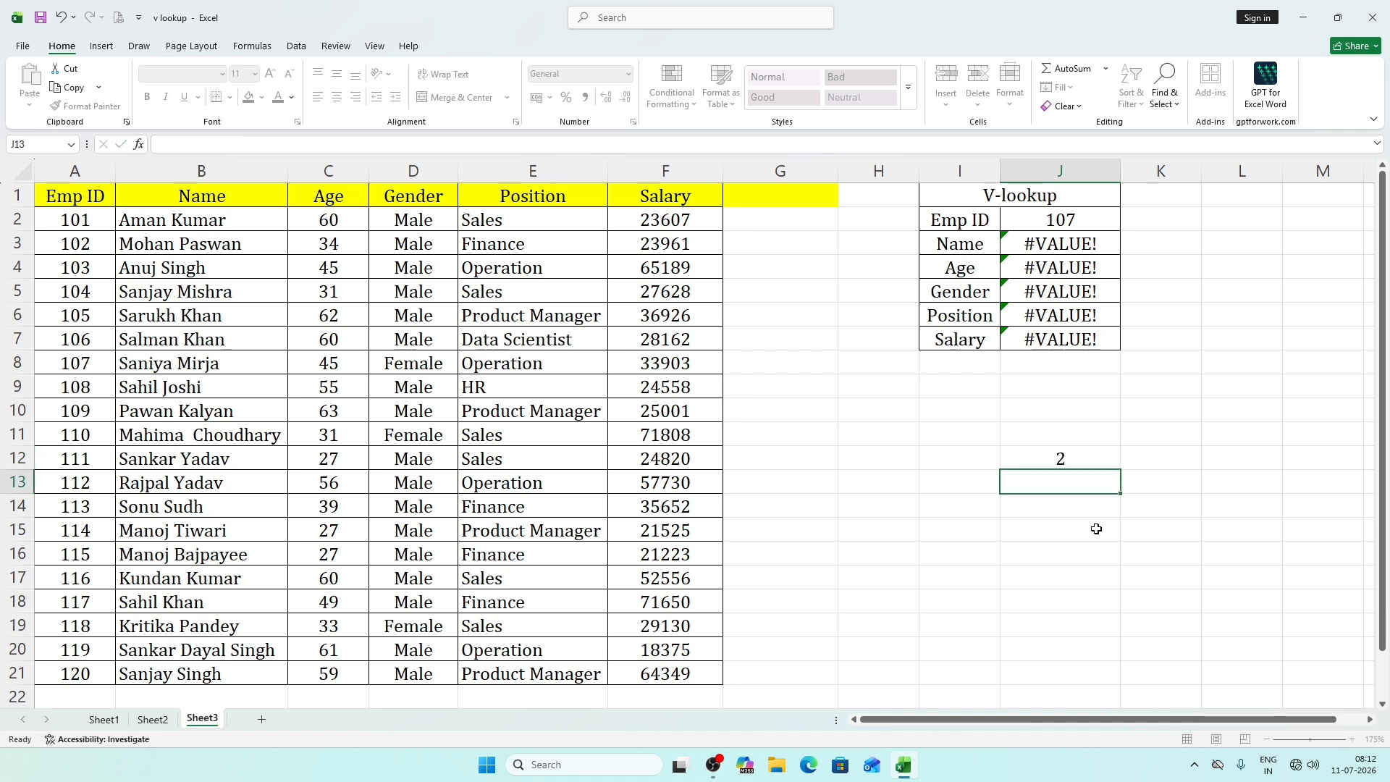
Fill the ROW()-10 formula from J12 down to J14, checking the copied formulas in J13 and J14.
{"action": "key", "text": "Up"}
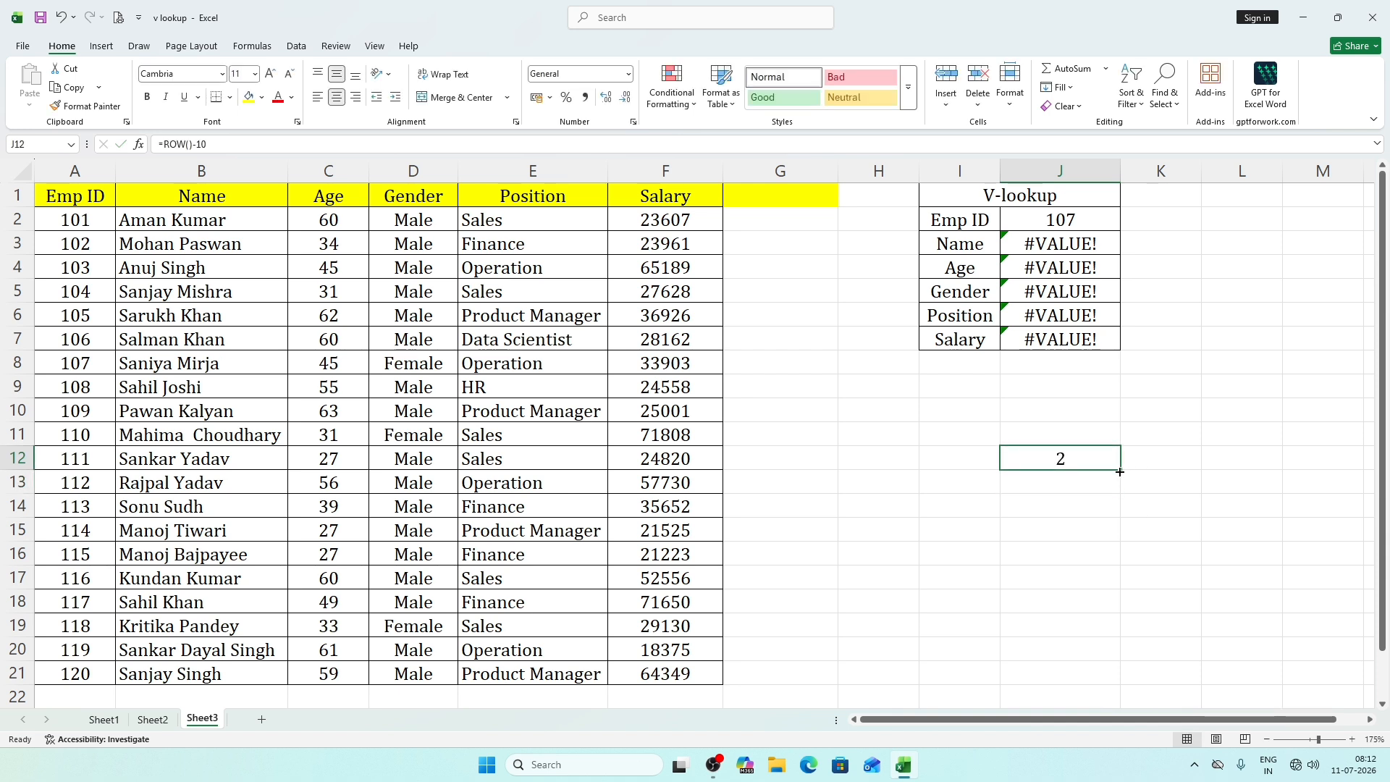
{"action": "mouse_move", "coordinate": [1120, 473]}
{"action": "left_mouse_down"}
{"action": "mouse_move", "coordinate": [1105, 490]}
{"action": "mouse_move", "coordinate": [1122, 496]}
{"action": "left_mouse_up"}
{"action": "double_click", "coordinate": [1020, 497]}
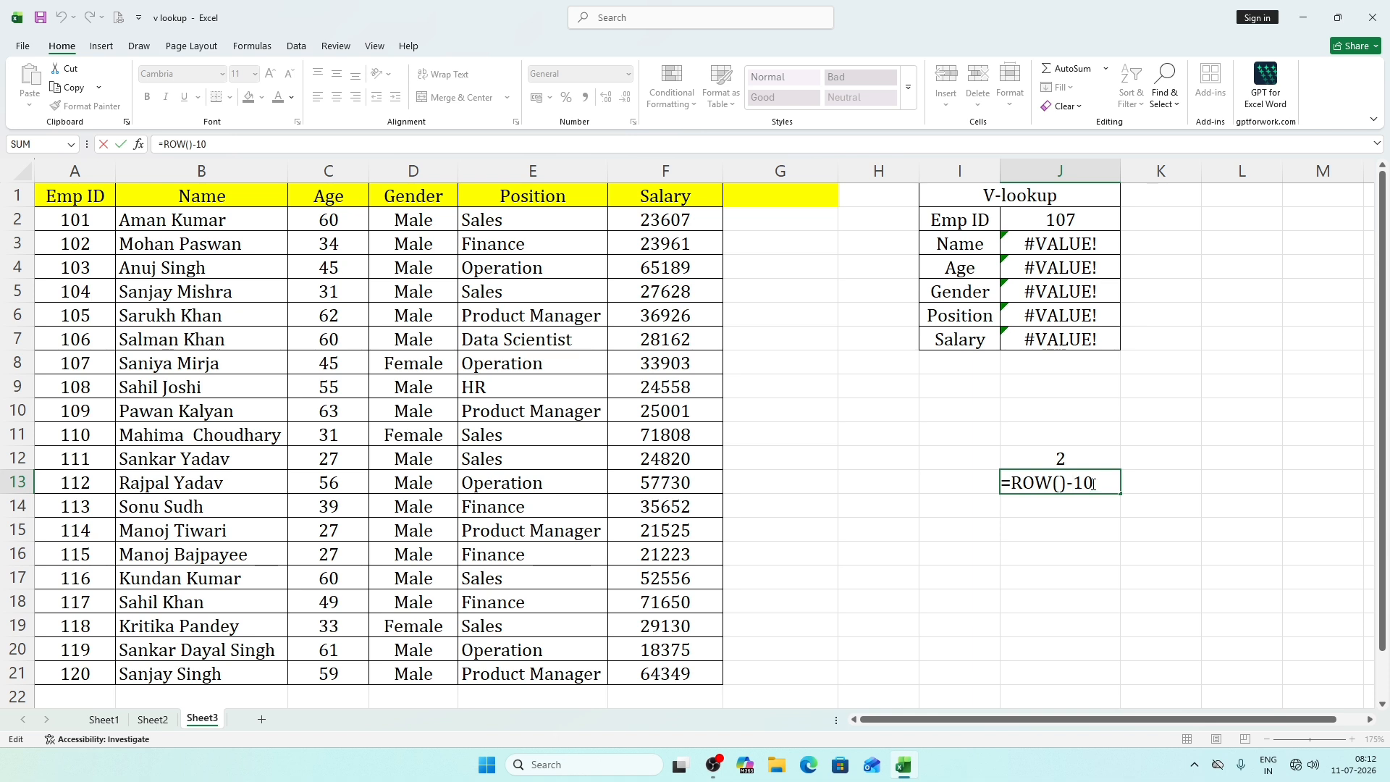
{"action": "key", "text": "Escape"}
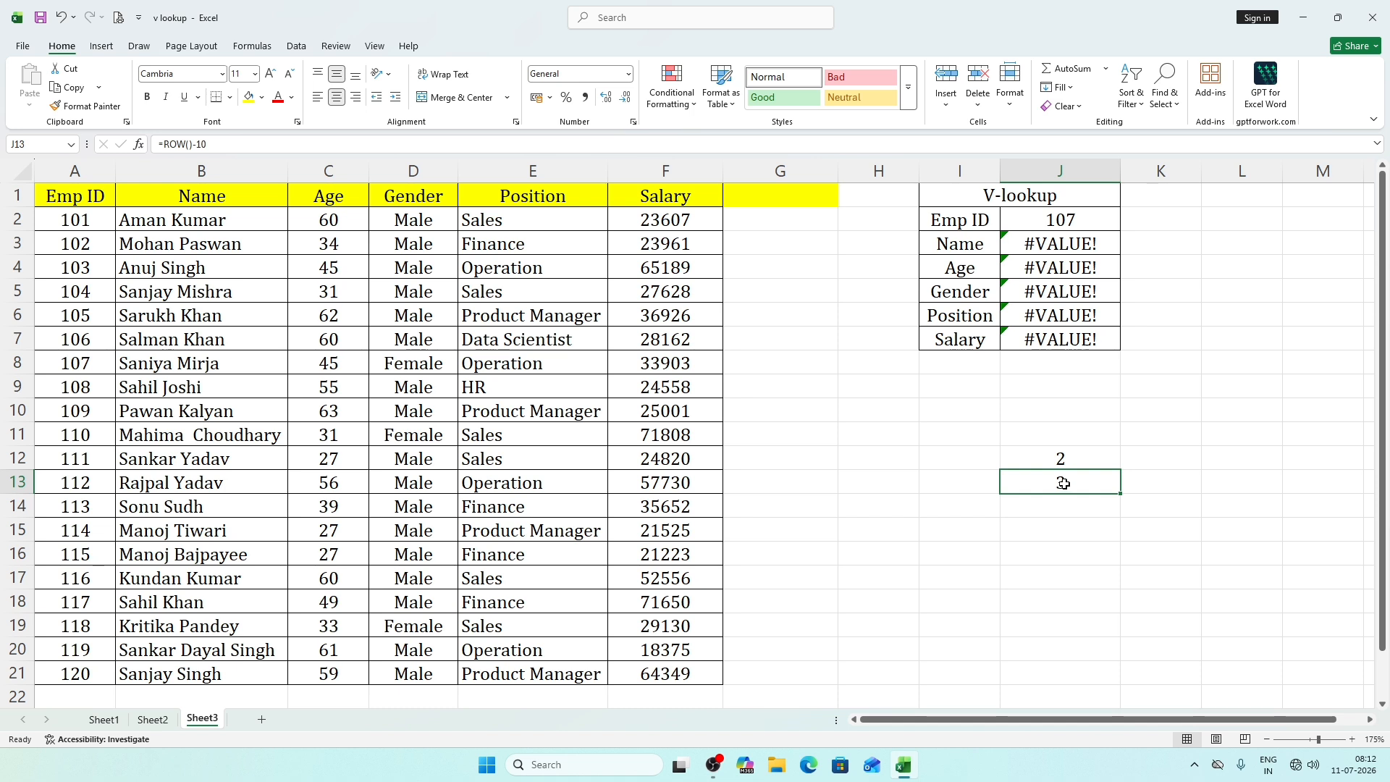
{"action": "left_click_drag", "start_coordinate": [1121, 494], "coordinate": [1116, 509]}
{"action": "left_click", "coordinate": [1089, 512]}
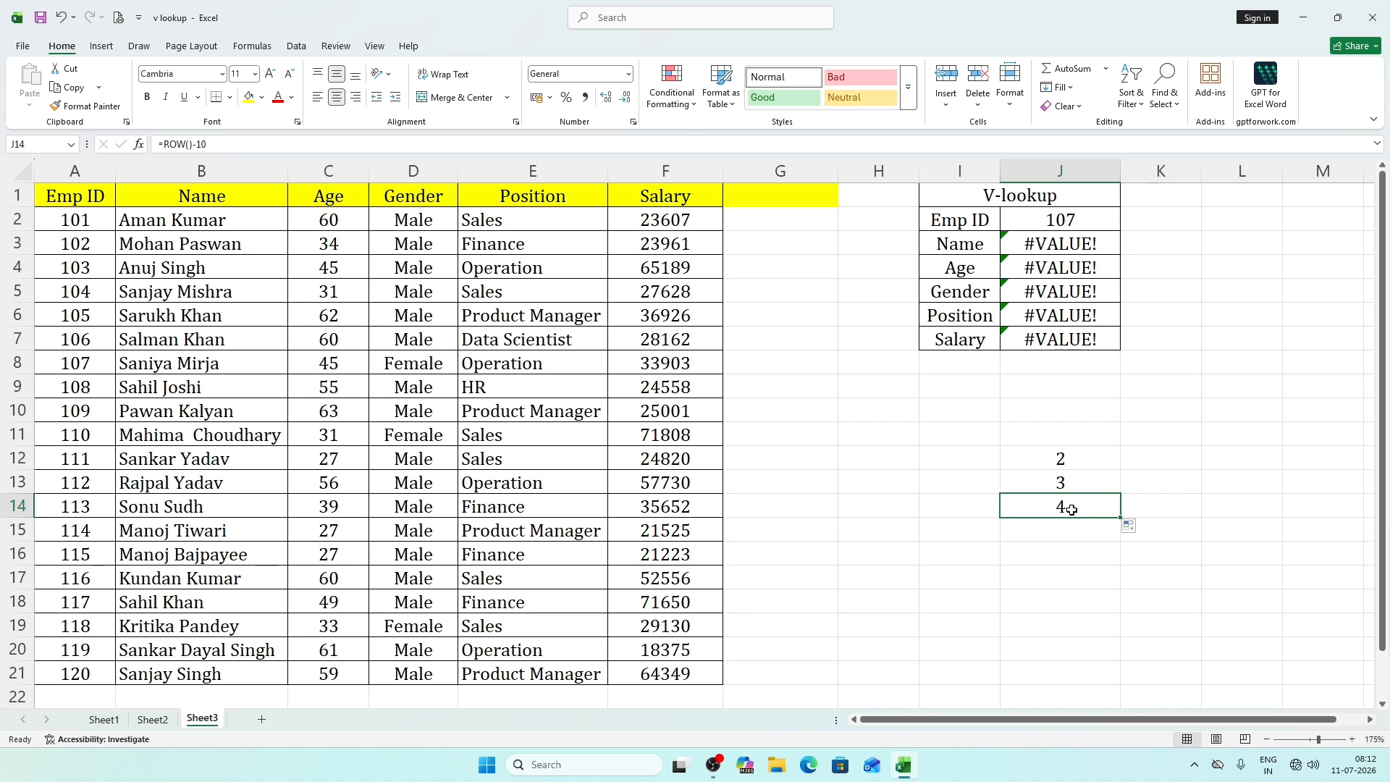
{"action": "double_click", "coordinate": [1066, 507]}
{"action": "key", "text": "Return"}
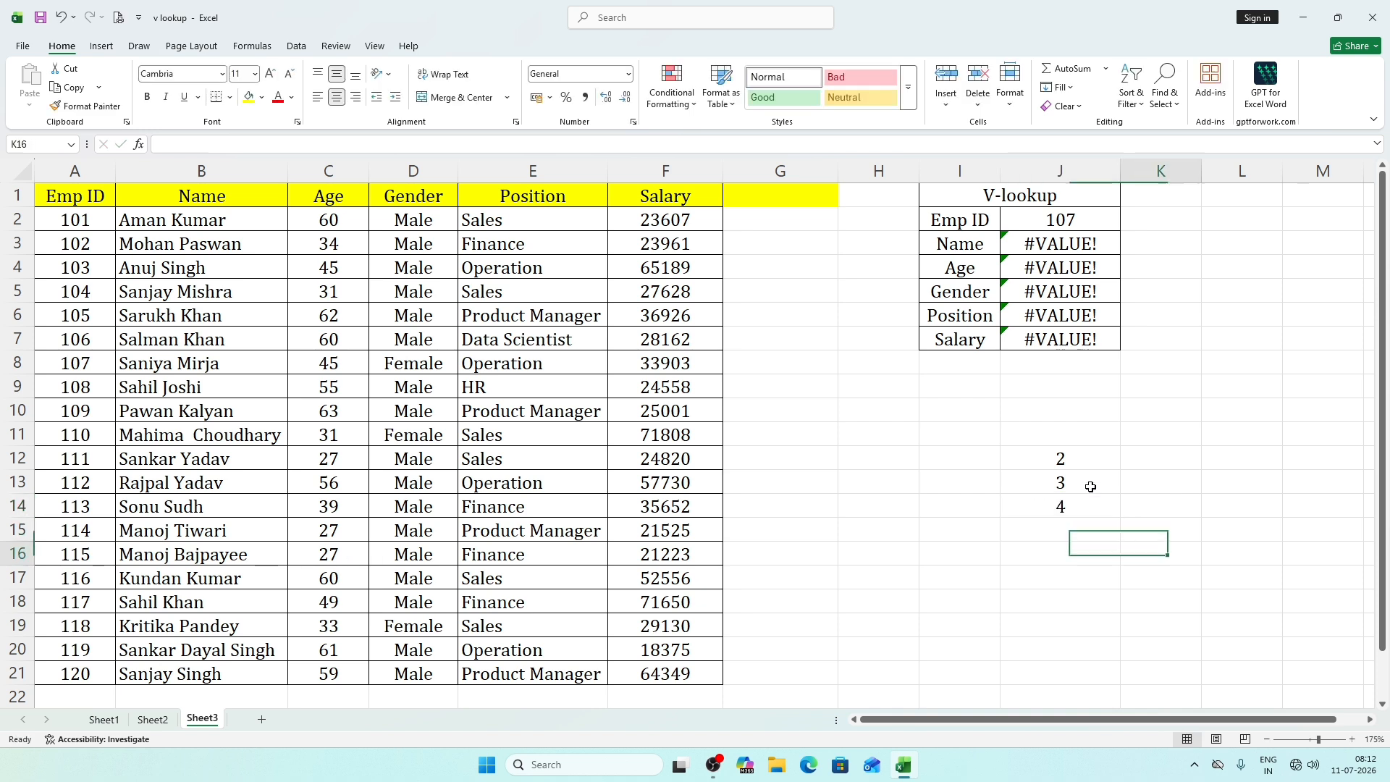
Clear the ROW test formulas from the range J12 to J14.
{"action": "left_click_drag", "start_coordinate": [1063, 458], "coordinate": [1090, 507]}
{"action": "key", "text": "Delete"}
{"action": "left_click", "coordinate": [1253, 528]}
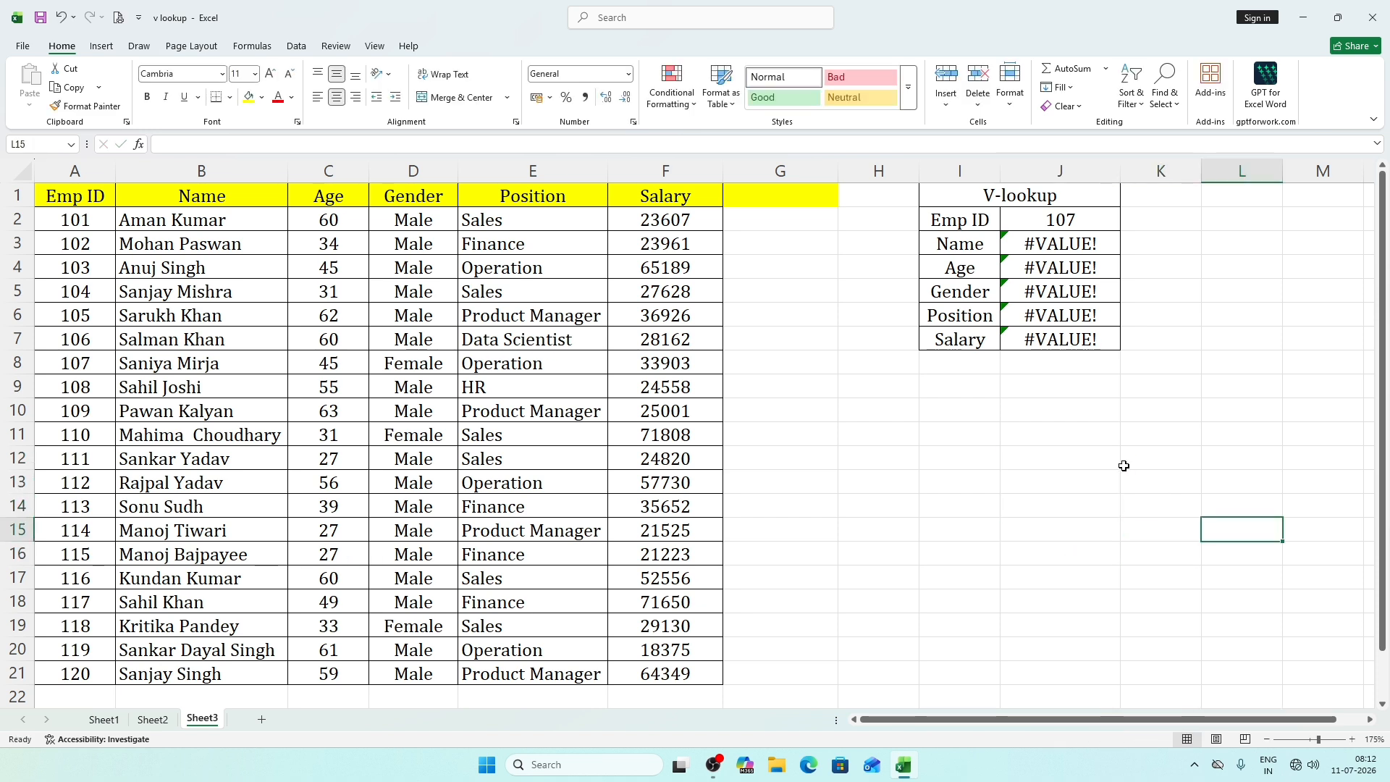
{"action": "left_click", "coordinate": [1079, 220]}
{"action": "left_click", "coordinate": [1082, 246]}
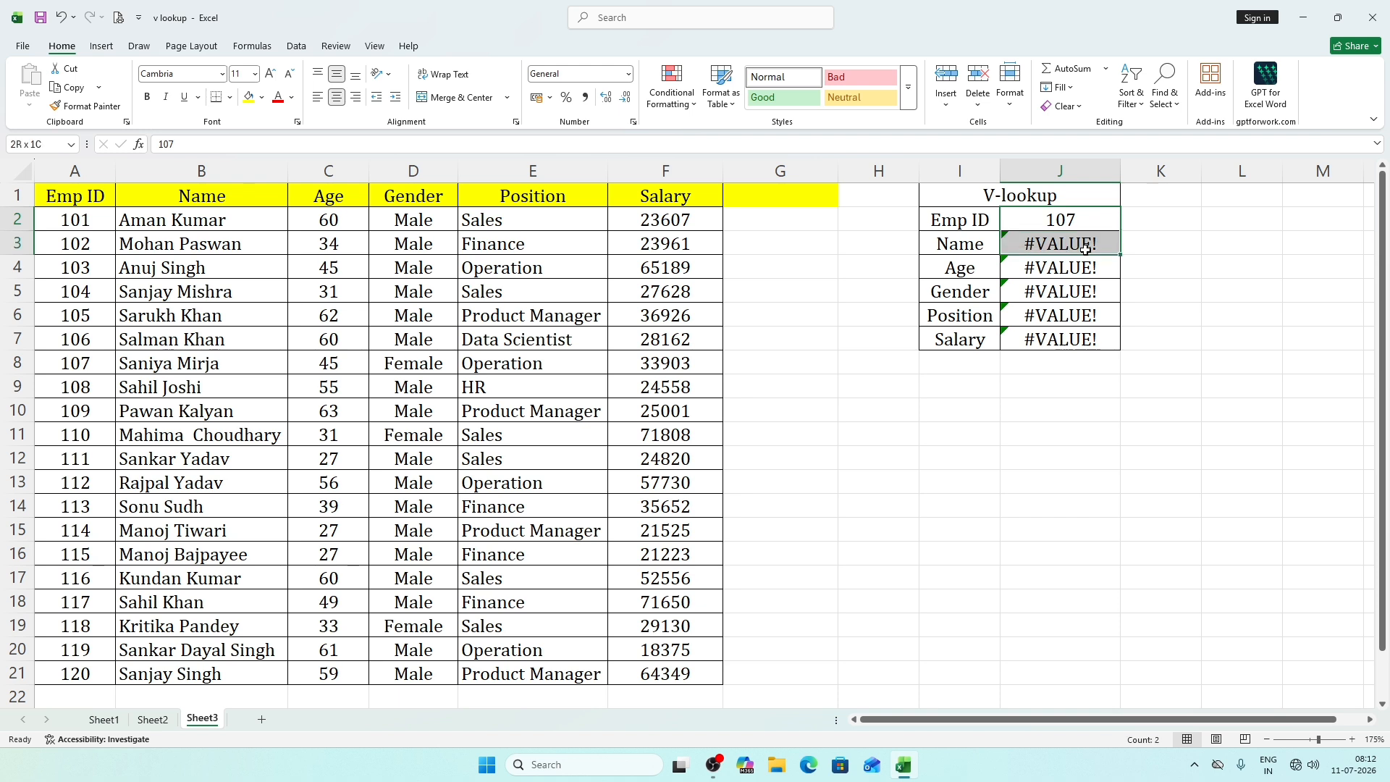
{"action": "left_click", "coordinate": [1175, 304]}
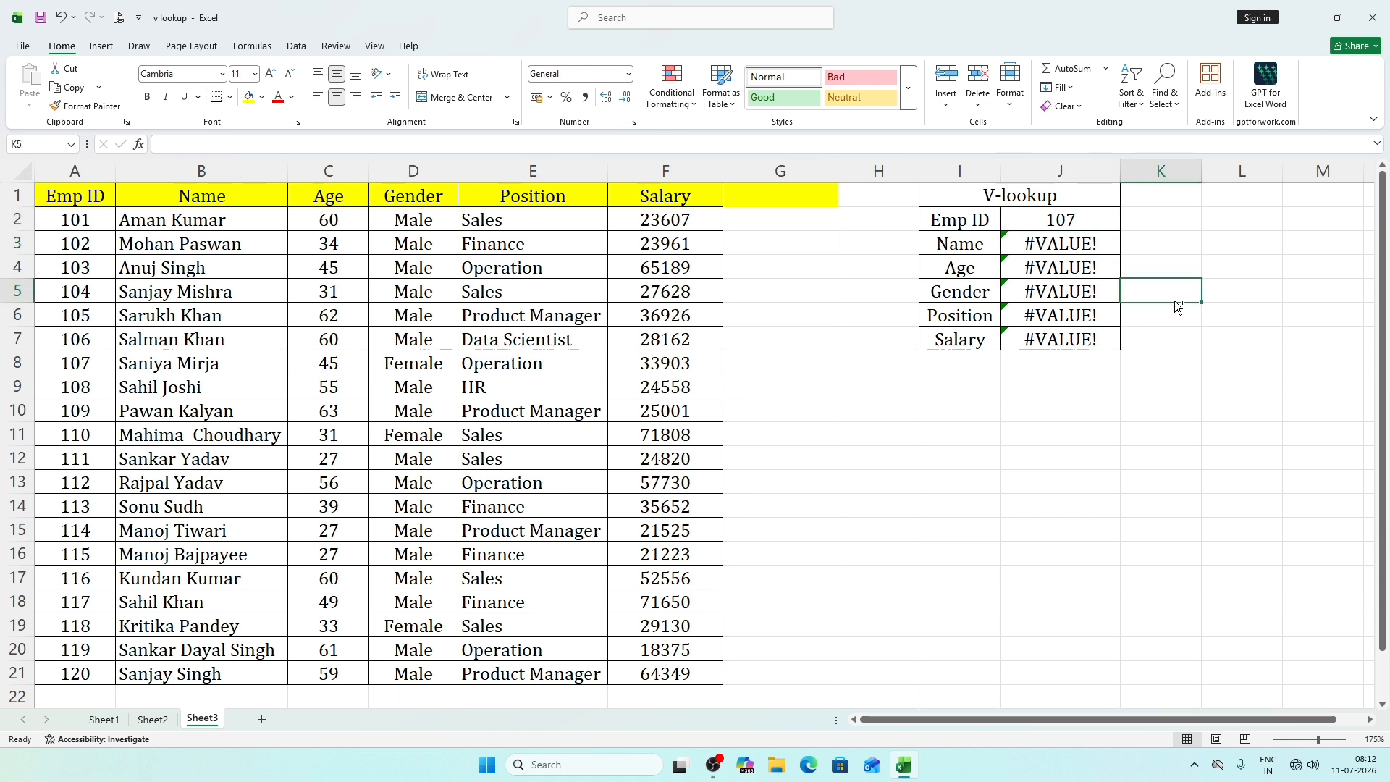
{"action": "key", "text": "ctrl+z"}
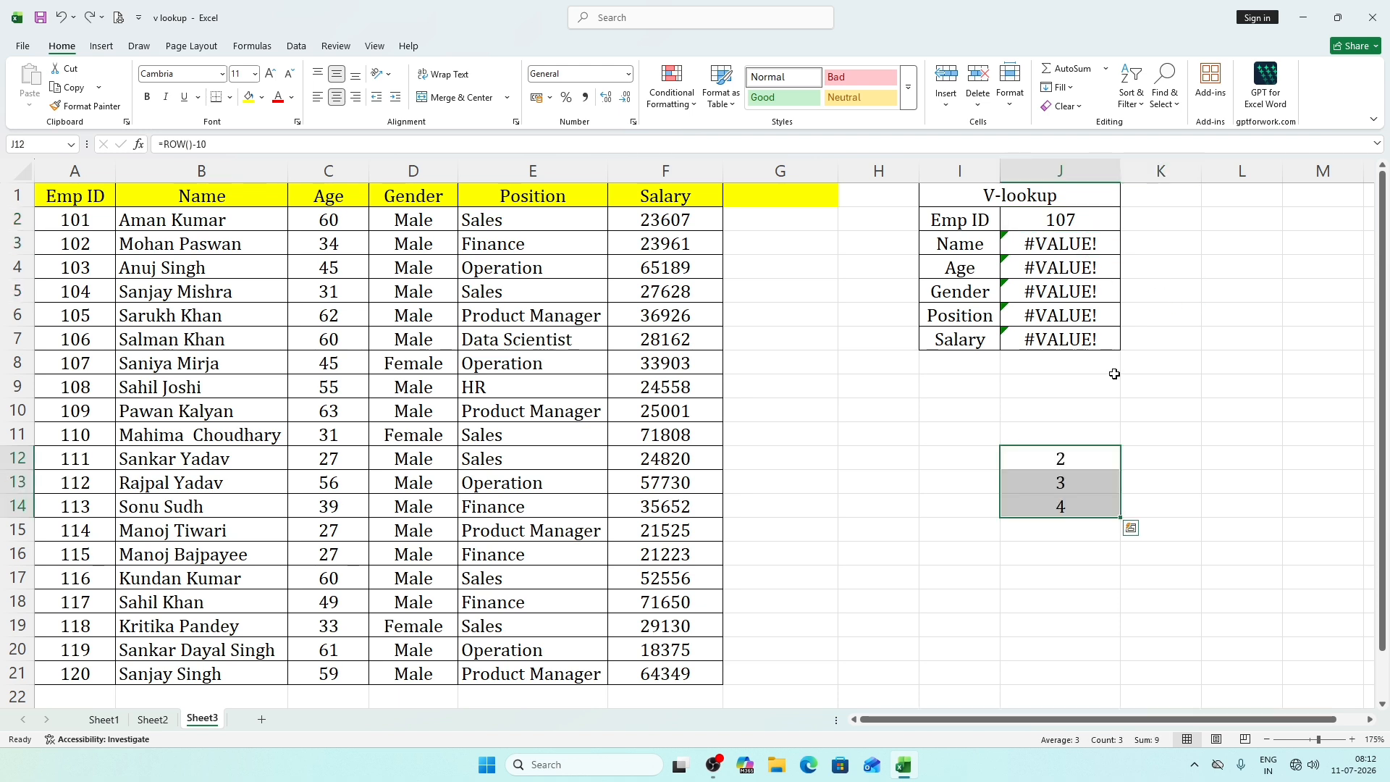
{"action": "key", "text": "Delete"}
{"action": "left_click", "coordinate": [1241, 389]}
Clear the old VLOOKUP formulas below Name, in the range J4 to J8.
{"action": "left_click_drag", "start_coordinate": [1102, 266], "coordinate": [1086, 368]}
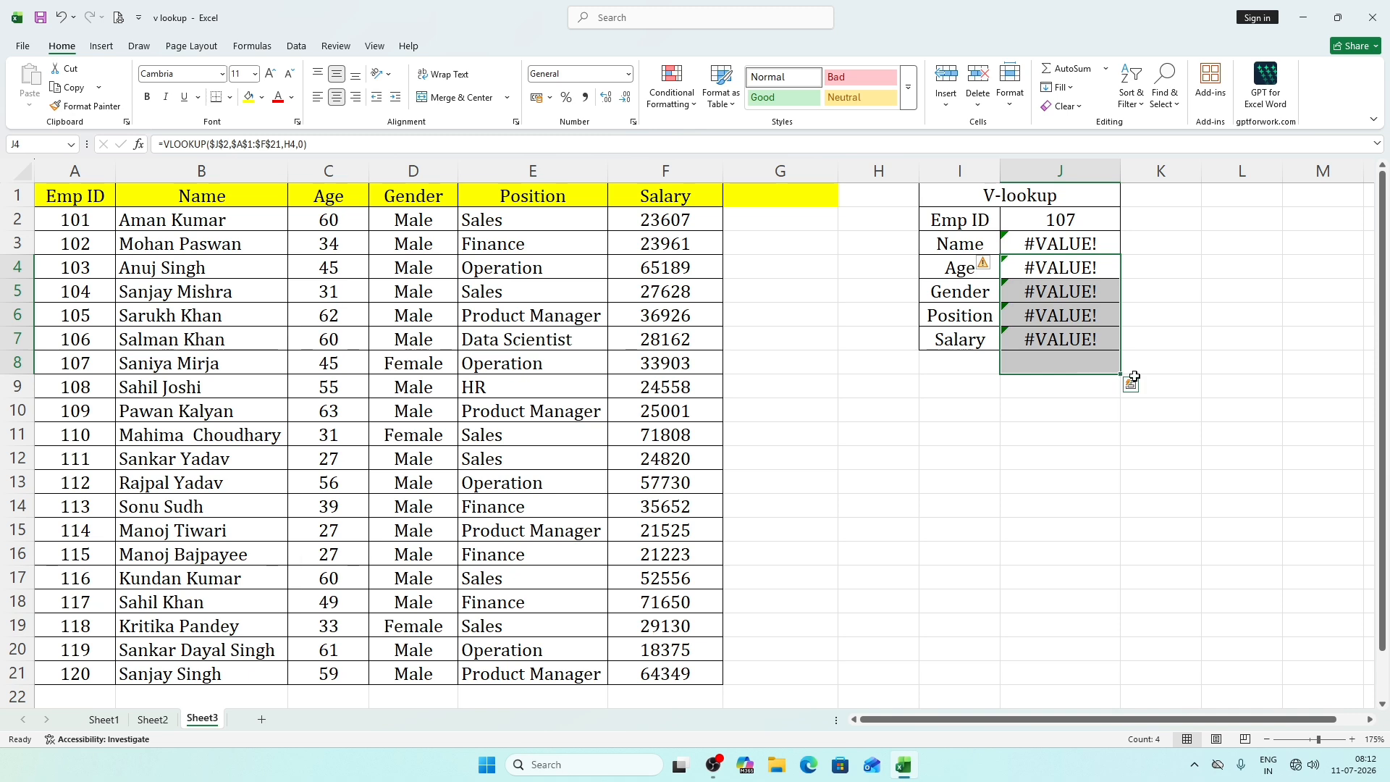
{"action": "key", "text": "Delete"}
{"action": "left_click", "coordinate": [1221, 388]}
Replace the H3 reference with ROW() as the column index in the Name VLOOKUP formula in J3.
{"action": "left_click", "coordinate": [1095, 237]}
{"action": "double_click", "coordinate": [1095, 236]}
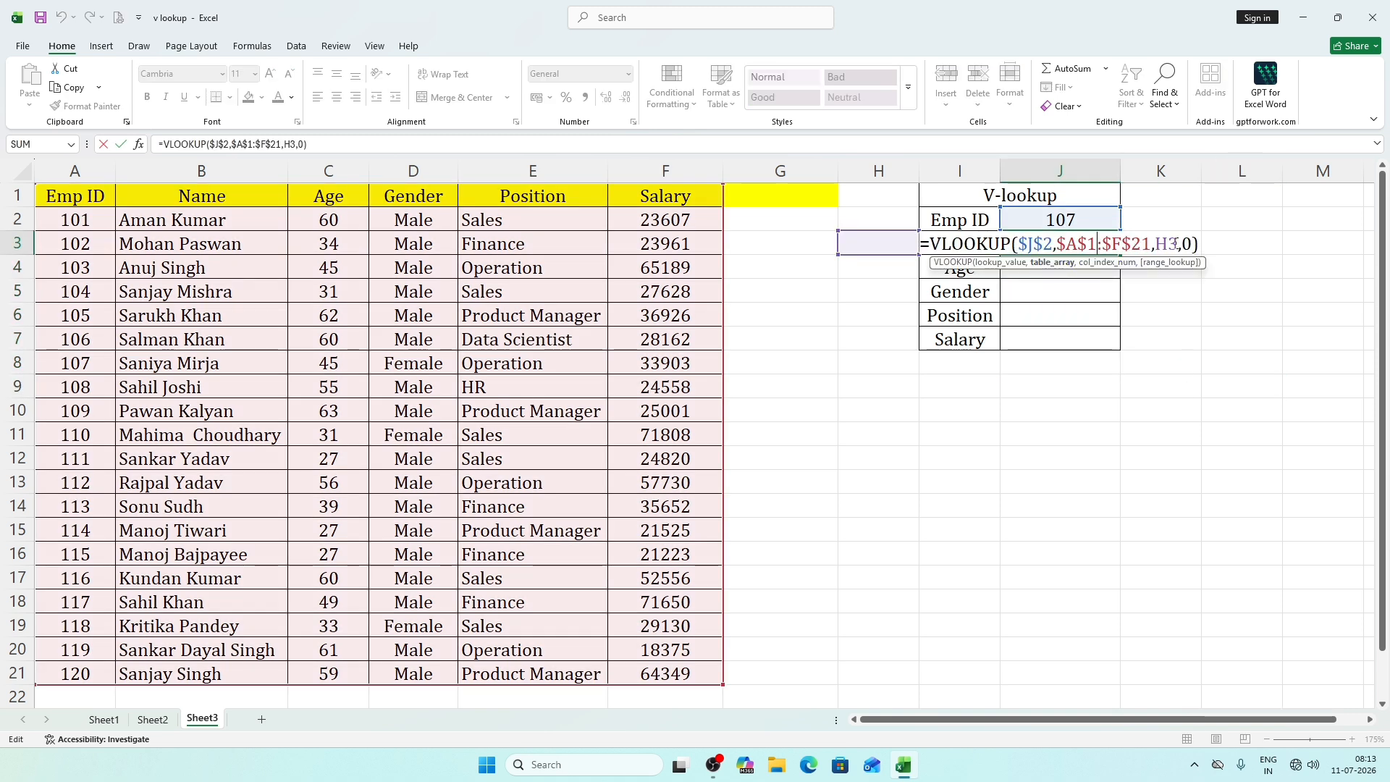
{"action": "left_click", "coordinate": [1177, 245]}
{"action": "key", "text": "BackSpace"}
{"action": "key", "text": "BackSpace"}
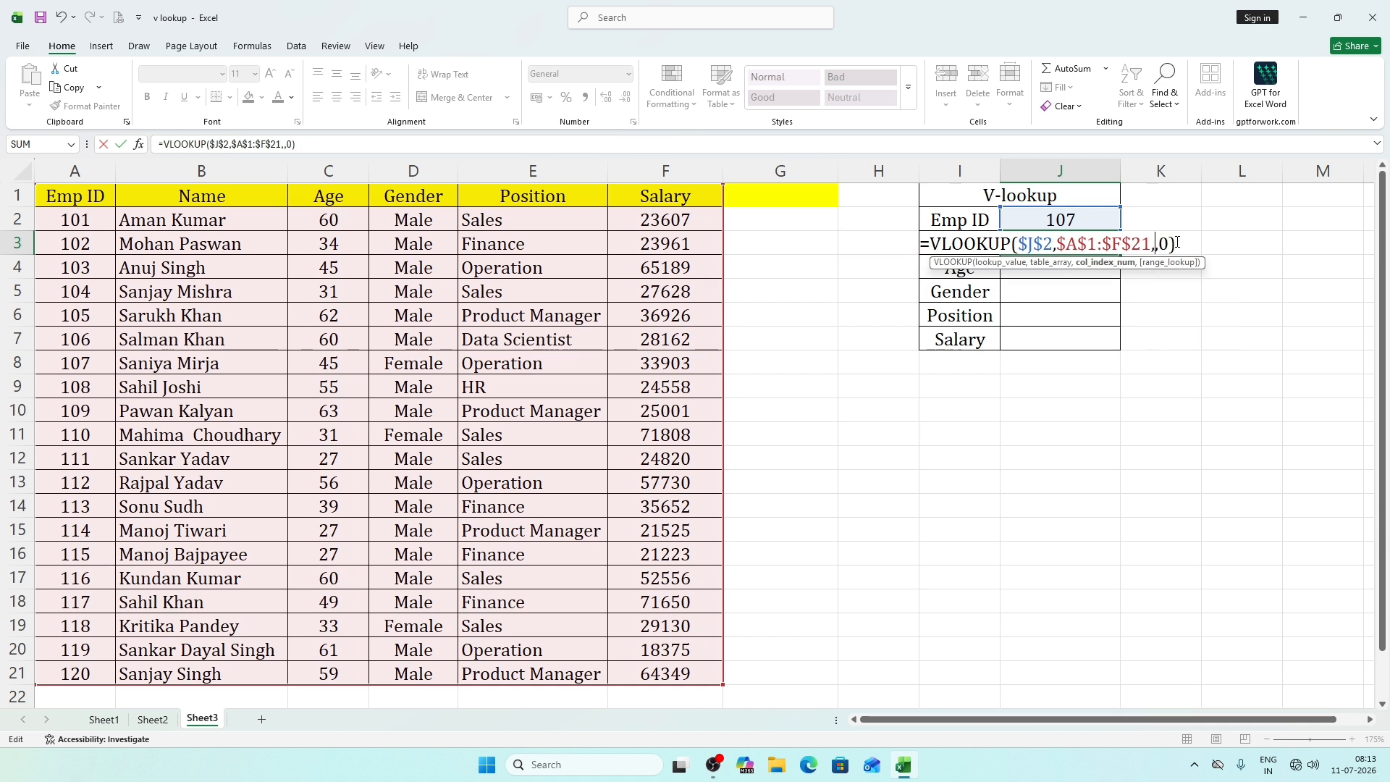
{"action": "type", "text": "ro"}
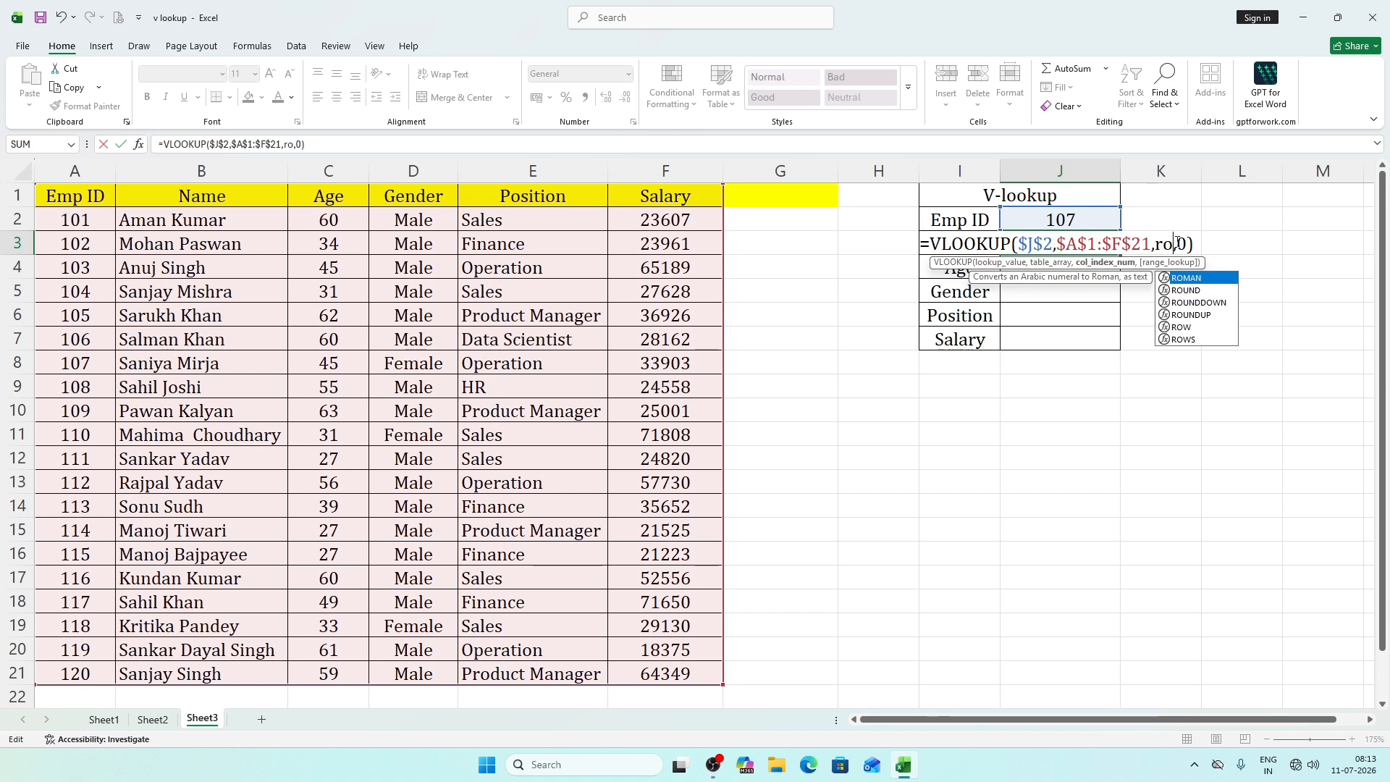
{"action": "type", "text": "w"}
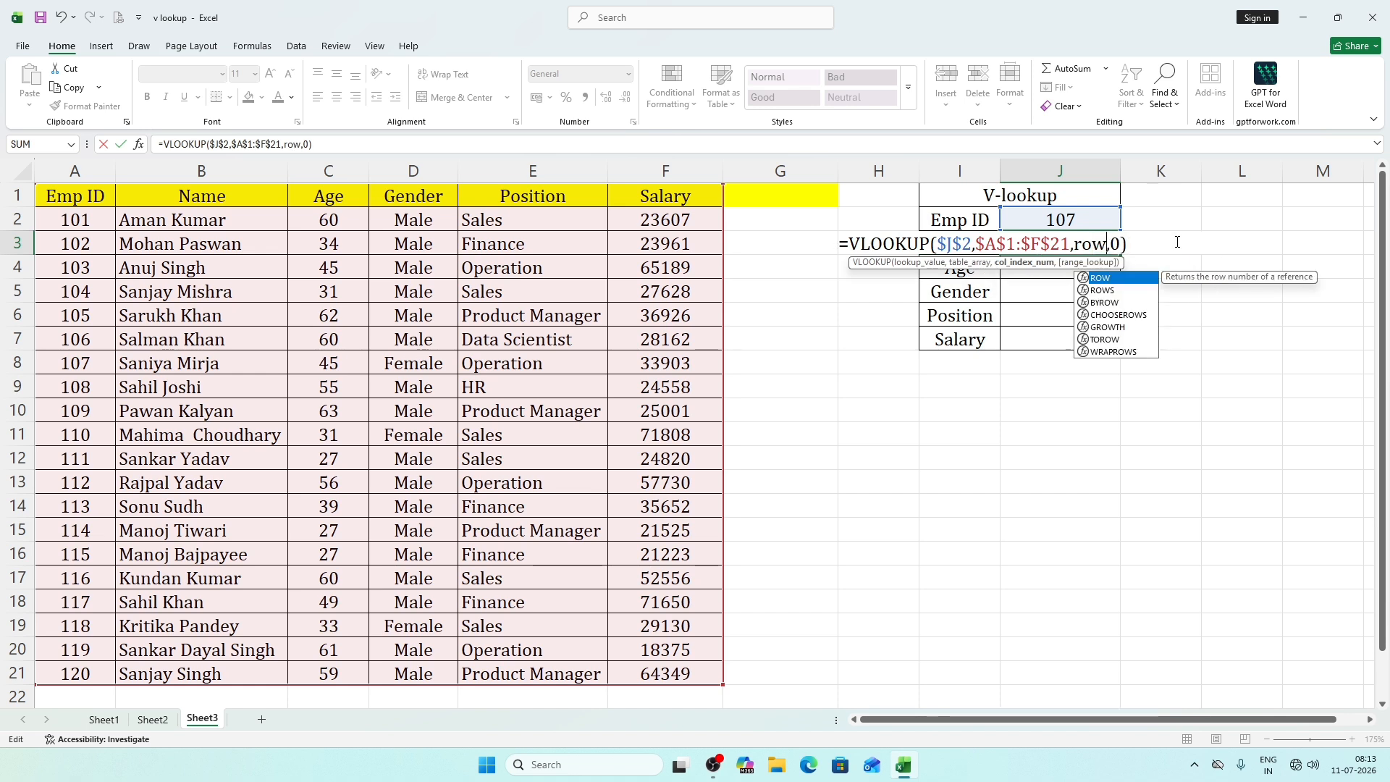
{"action": "type", "text": "()"}
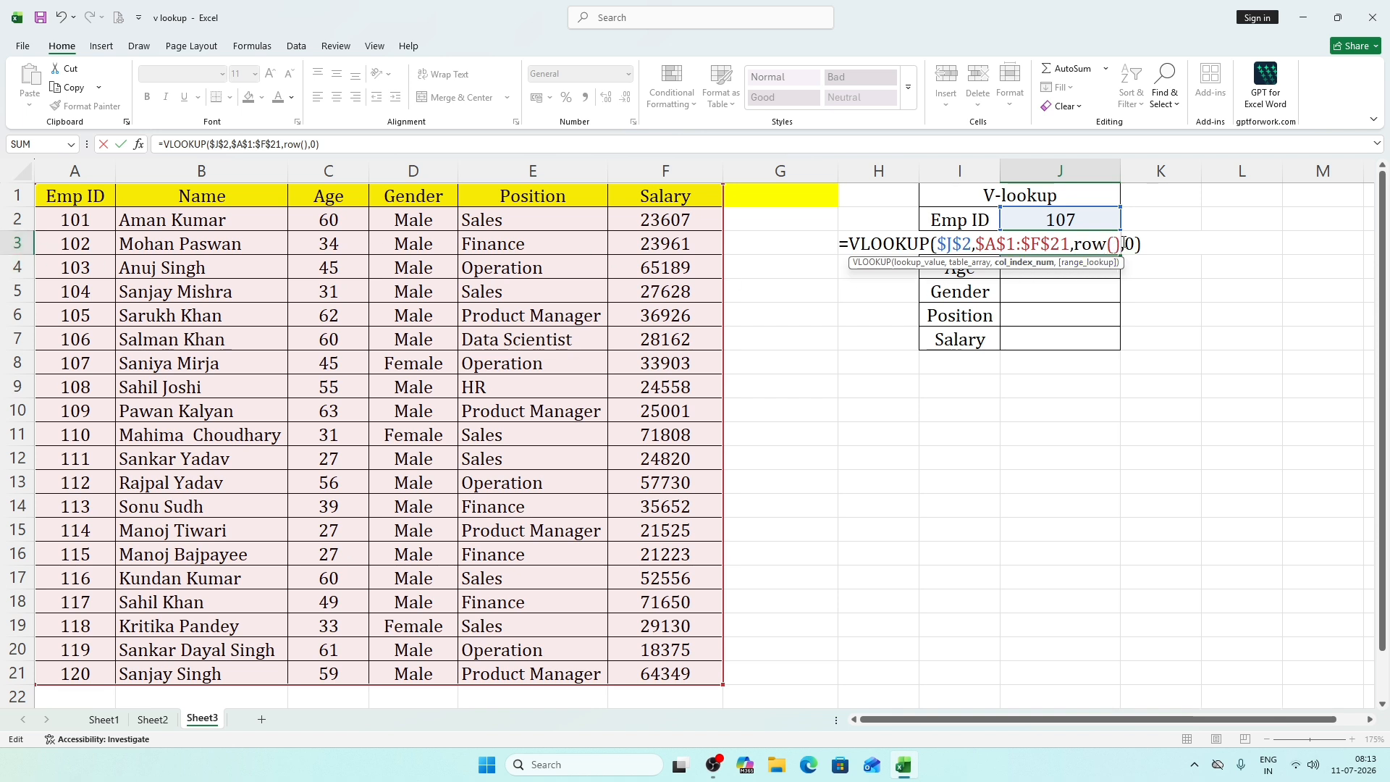
Extend the column index in J3 to ROW()-1 and enter the VLOOKUP formula.
{"action": "left_click_drag", "start_coordinate": [1114, 244], "coordinate": [1073, 244]}
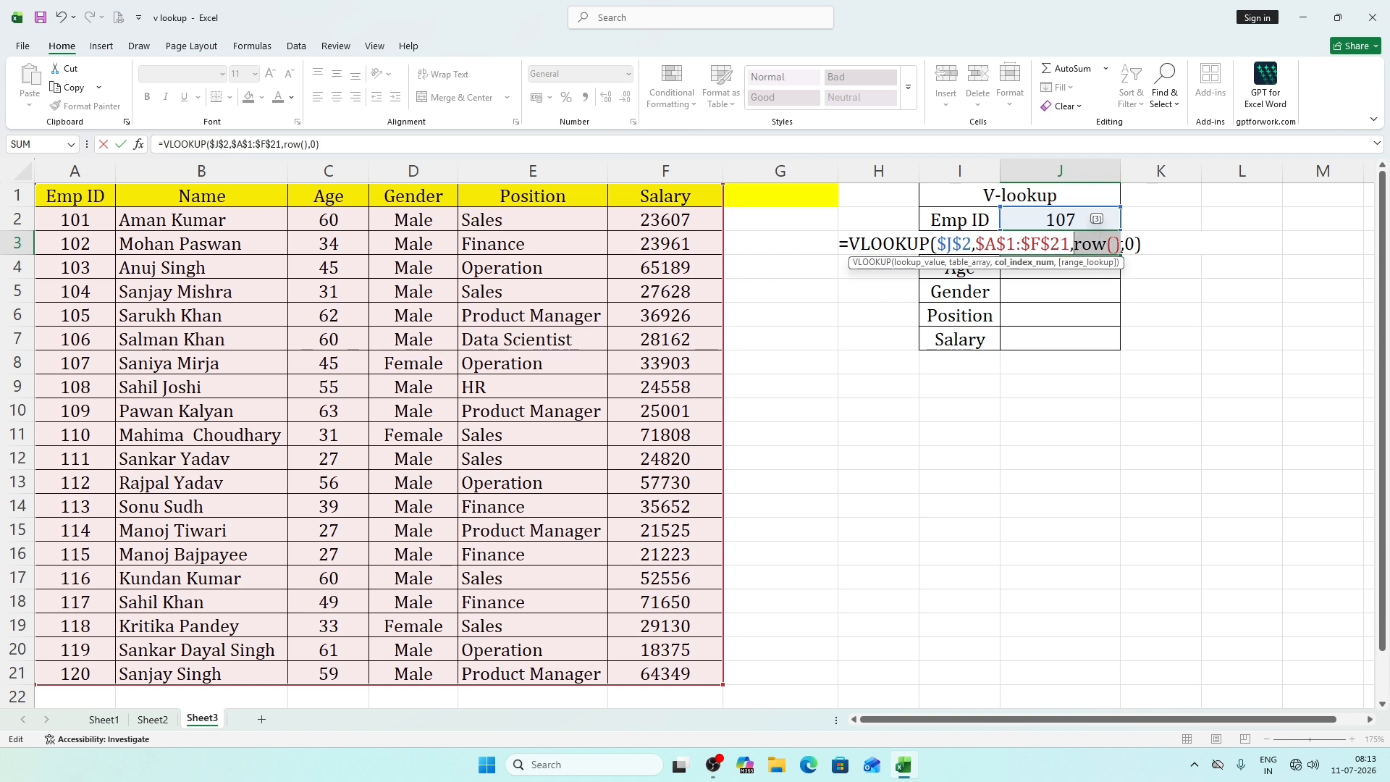
{"action": "left_click", "coordinate": [1123, 246]}
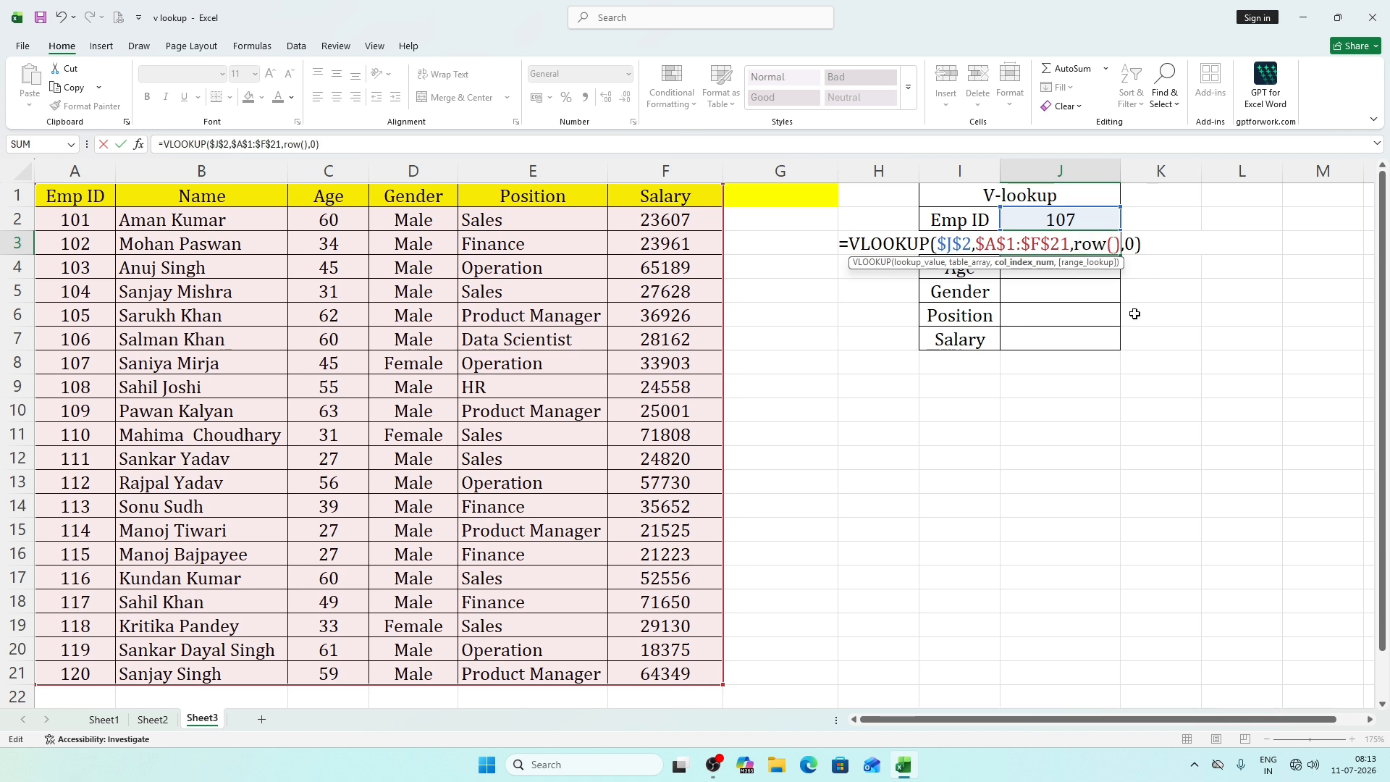
{"action": "type", "text": "-1"}
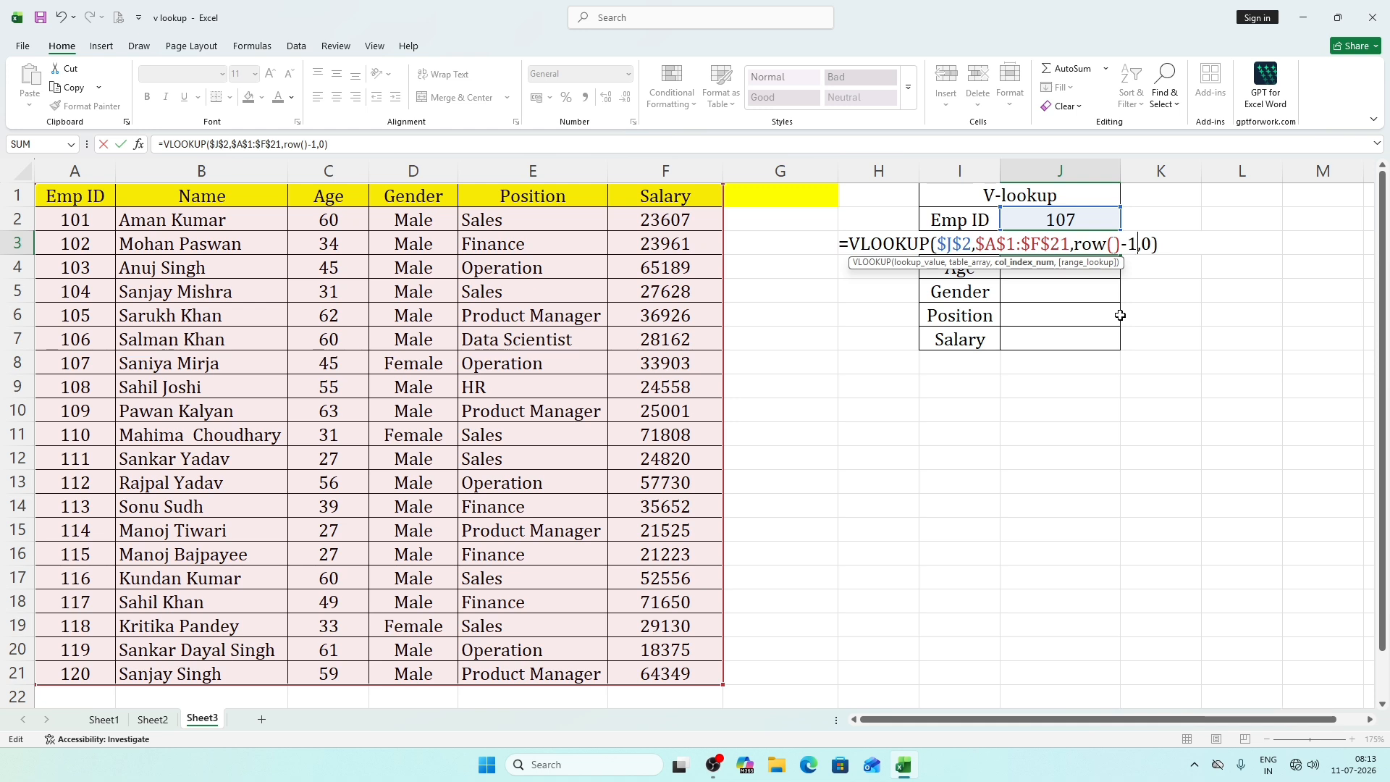
{"action": "key", "text": "Return"}
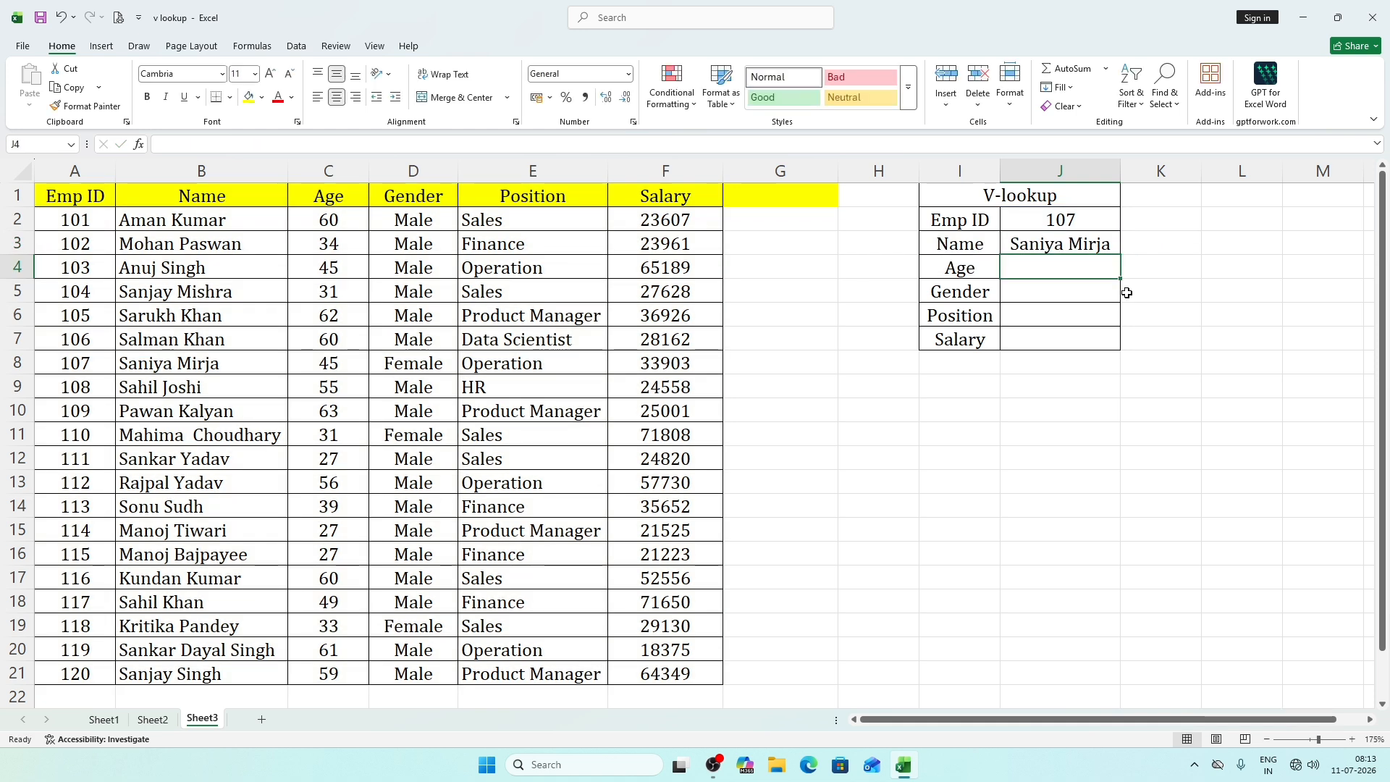
Fill the ROW()-1 VLOOKUP formula from J3 down to J7 for Age, Gender, Position and Salary.
{"action": "left_click", "coordinate": [1112, 250]}
{"action": "left_click_drag", "start_coordinate": [1122, 254], "coordinate": [1108, 341]}
{"action": "left_click", "coordinate": [1181, 363]}
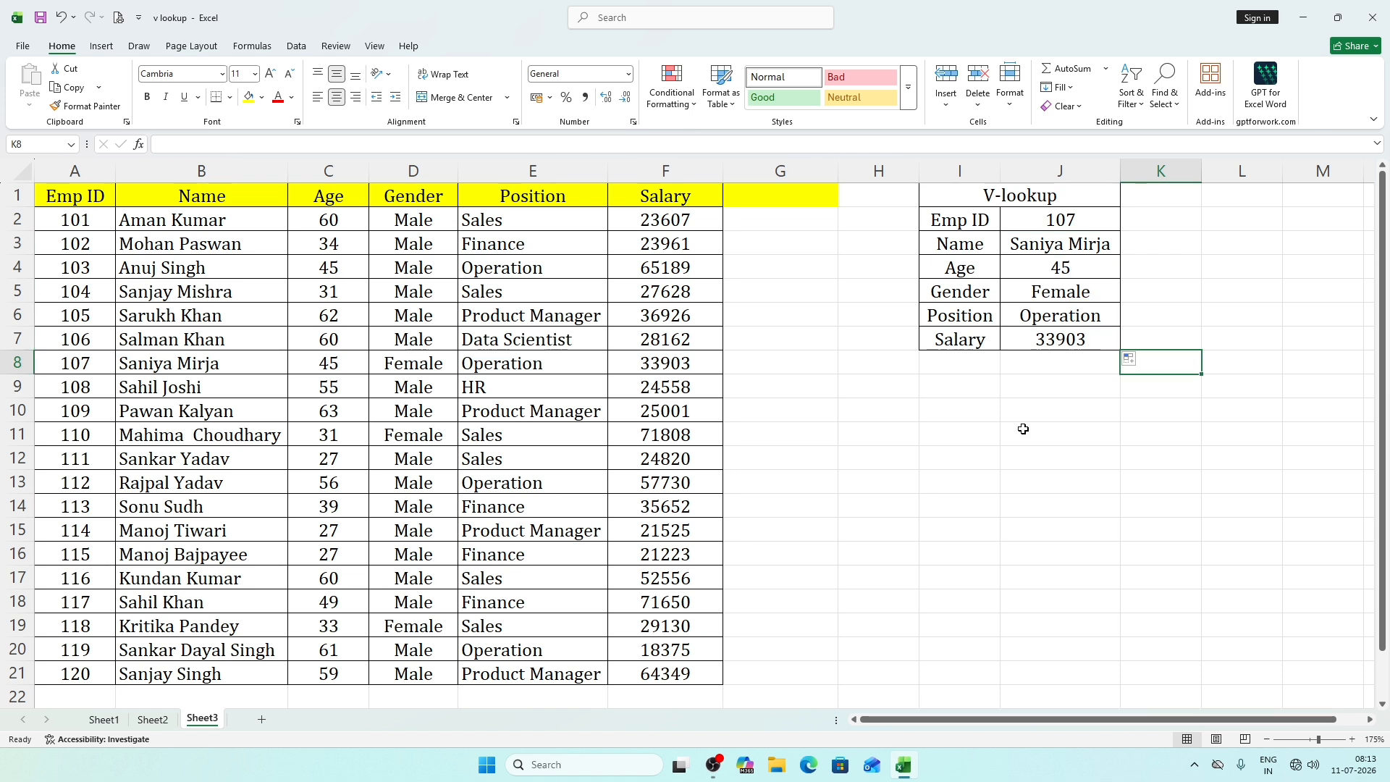
Clear the range J4 to J8, keeping only the Name lookup formula in J3.
{"action": "left_click", "coordinate": [1061, 268]}
{"action": "left_click", "coordinate": [1072, 244]}
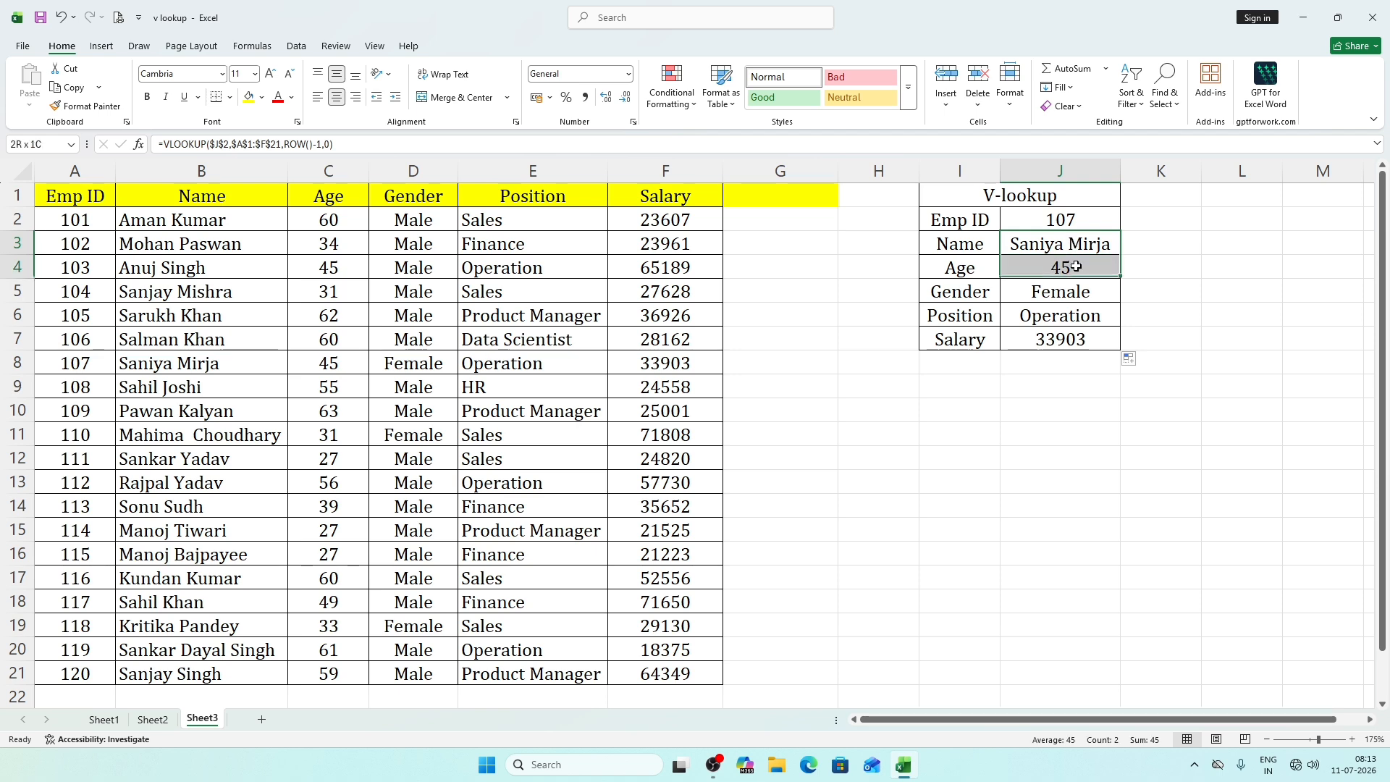
{"action": "left_click_drag", "start_coordinate": [1071, 268], "coordinate": [1072, 360]}
{"action": "key", "text": "Delete"}
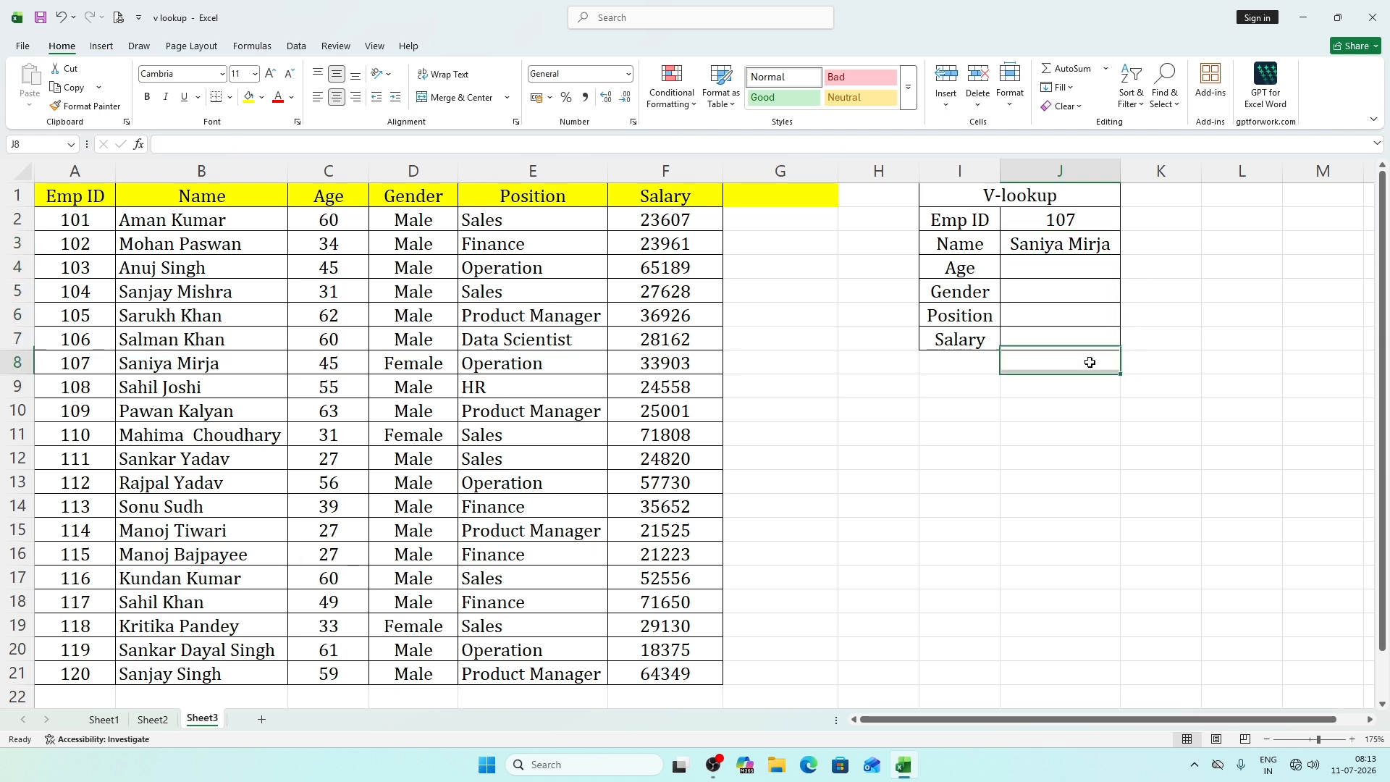
Replace ROW()-1 with the fixed column index 2 in the Name VLOOKUP formula in J3.
{"action": "left_click", "coordinate": [1058, 244]}
{"action": "double_click", "coordinate": [1061, 244]}
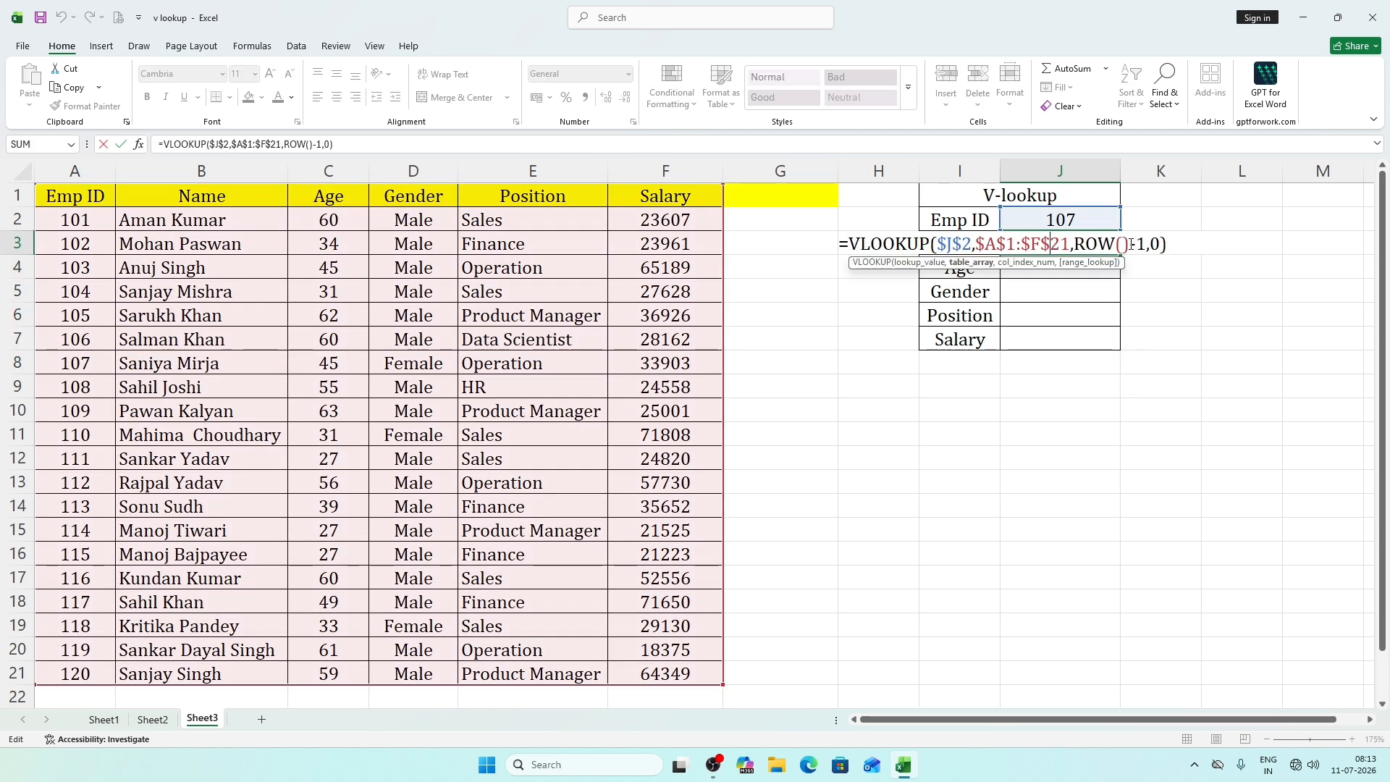
{"action": "left_click_drag", "start_coordinate": [1147, 244], "coordinate": [1070, 248]}
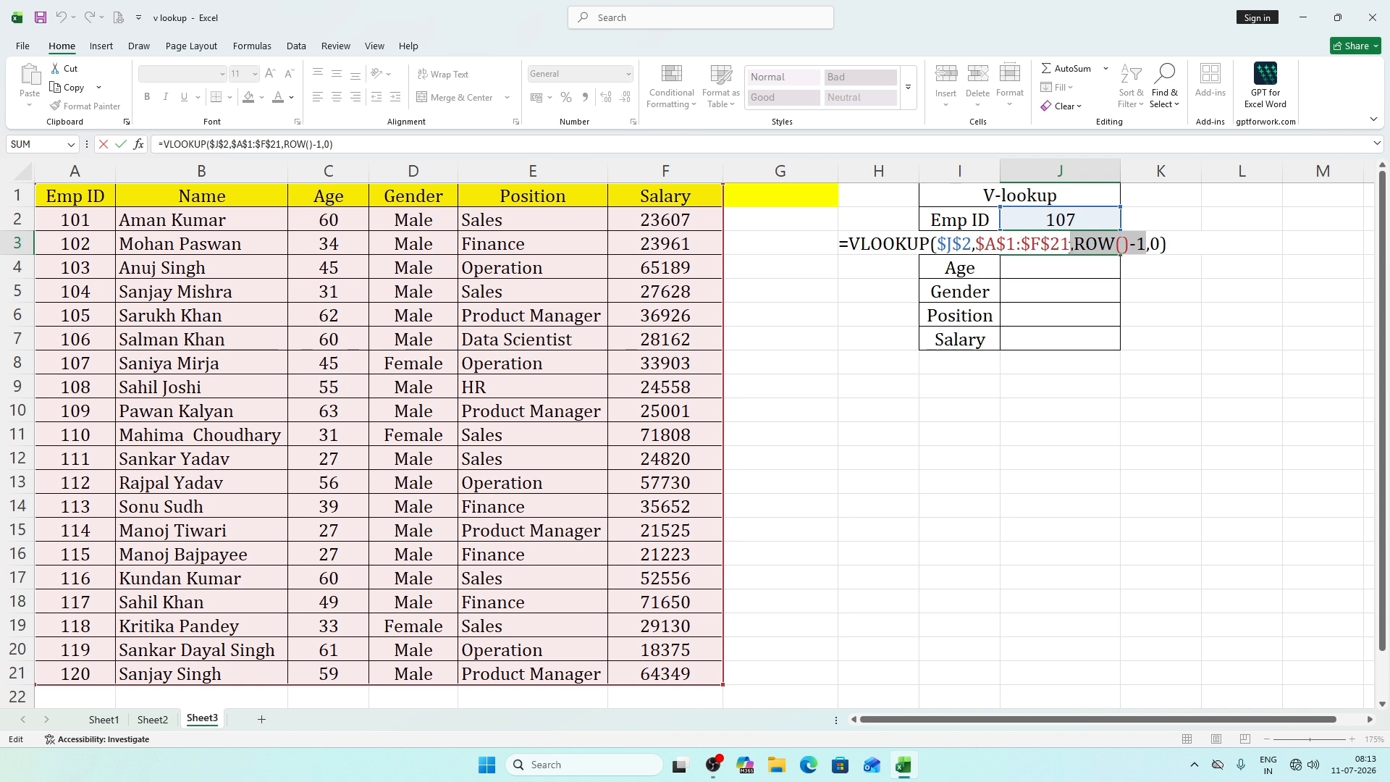
{"action": "key", "text": "BackSpace"}
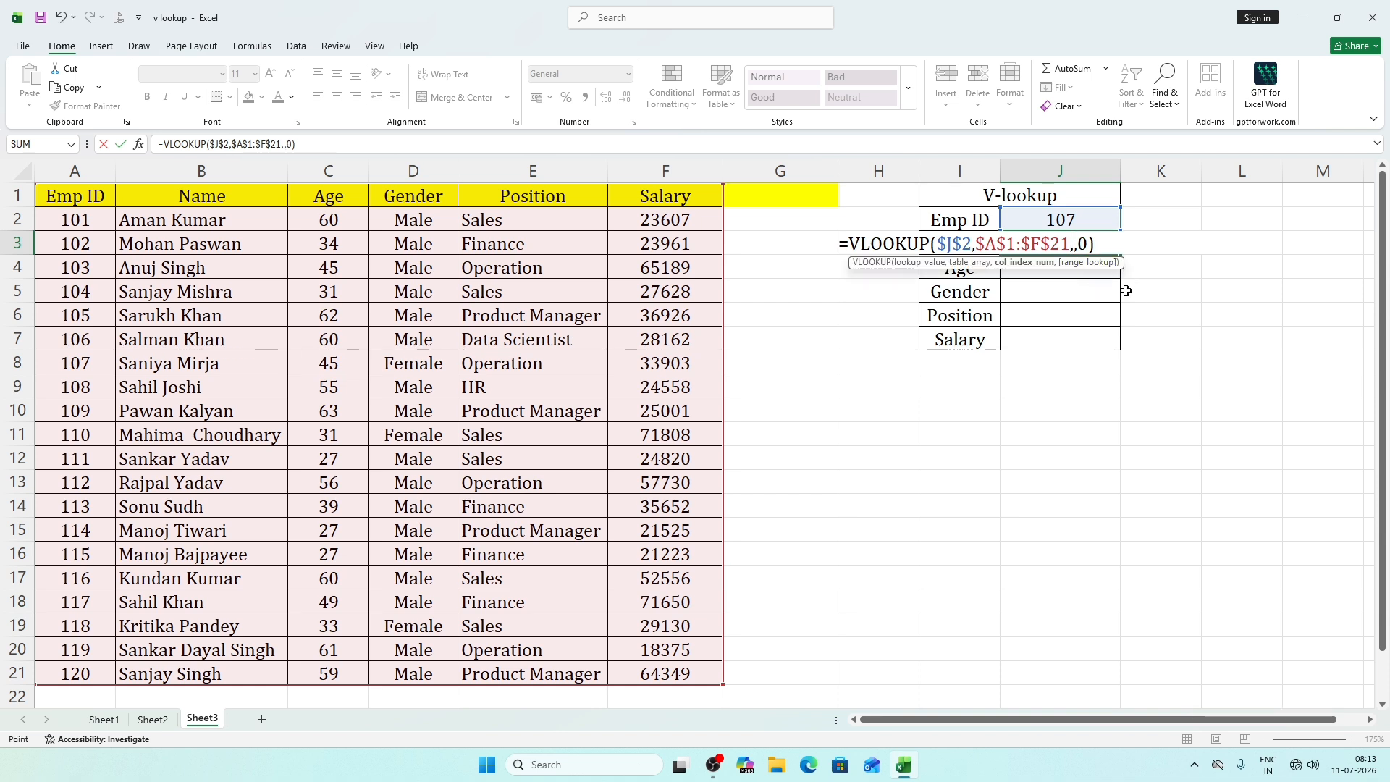
{"action": "left_click", "coordinate": [1127, 290]}
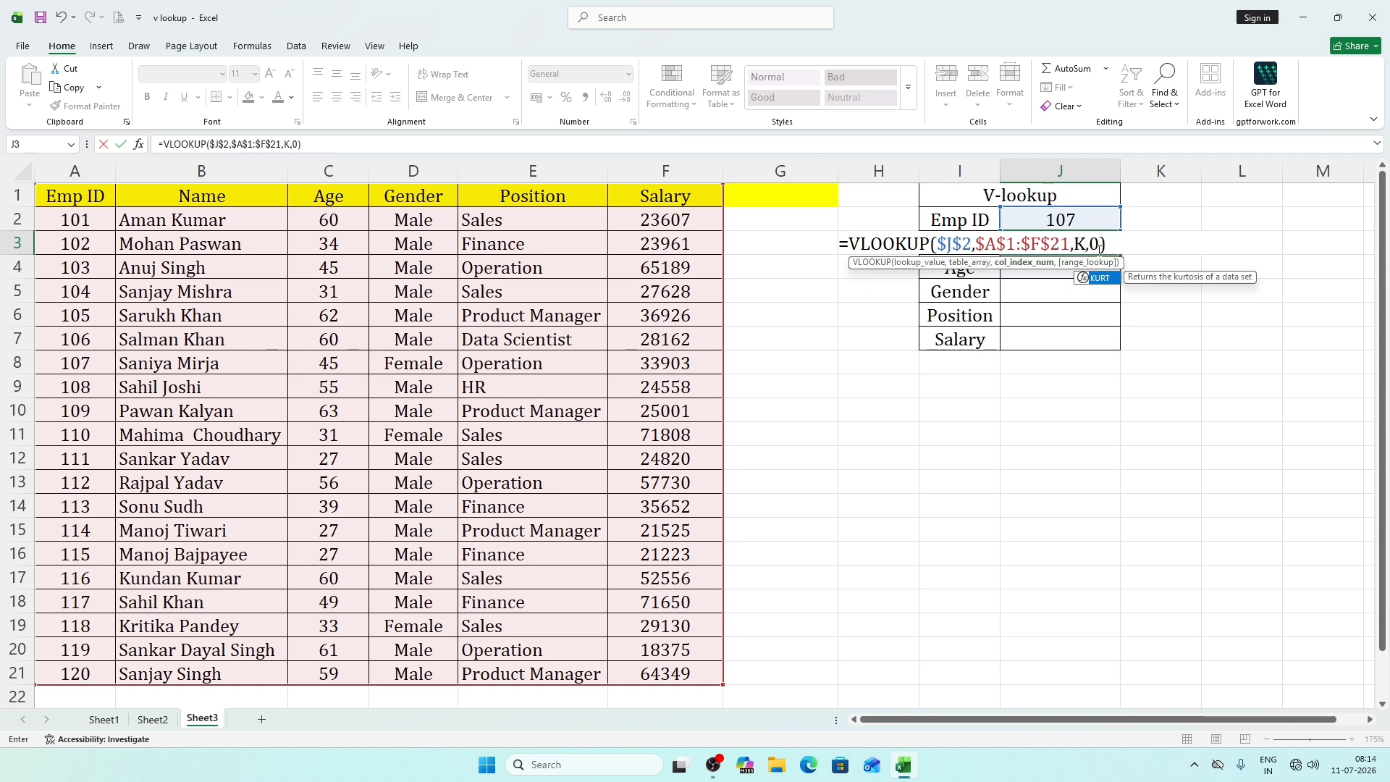
{"action": "key", "text": "BackSpace"}
{"action": "key", "text": "BackSpace"}
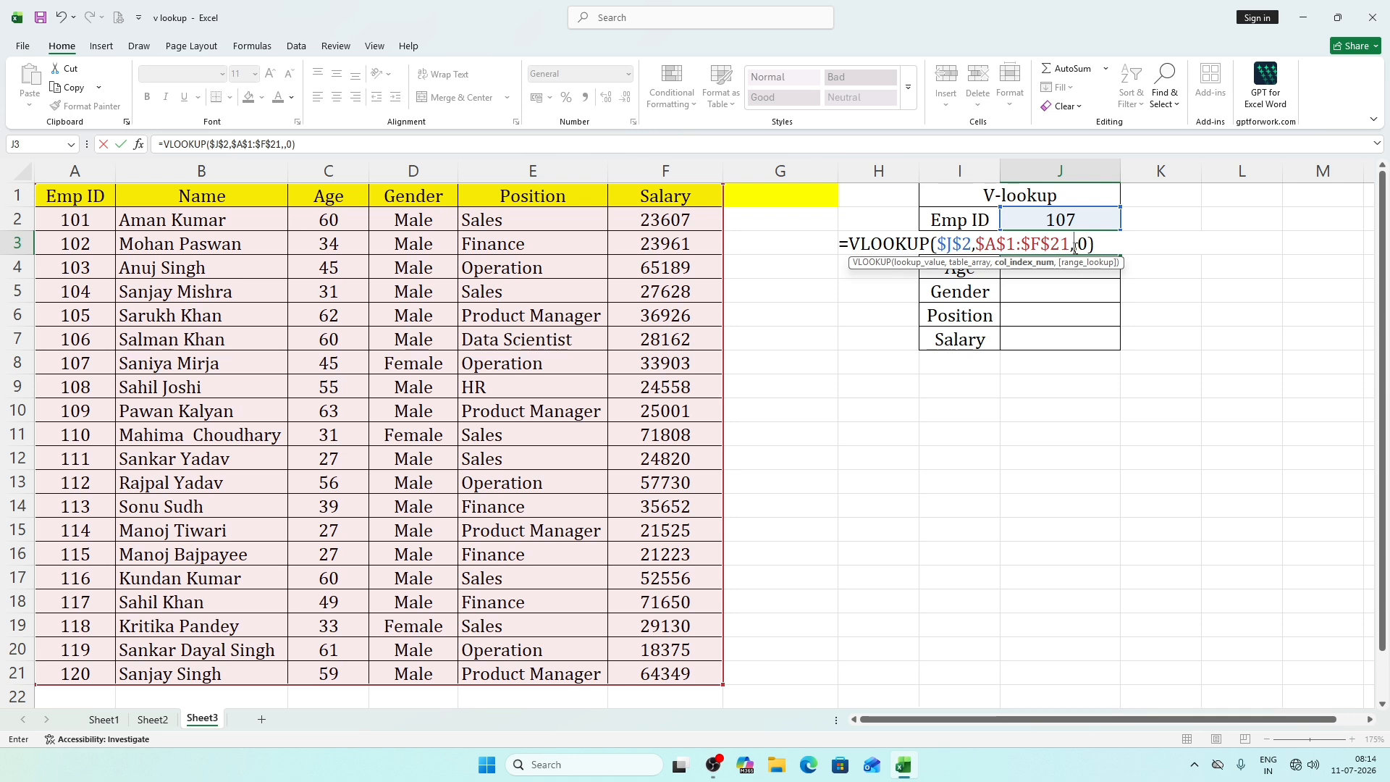
{"action": "type", "text": "2"}
{"action": "key", "text": "ctrl+Return"}
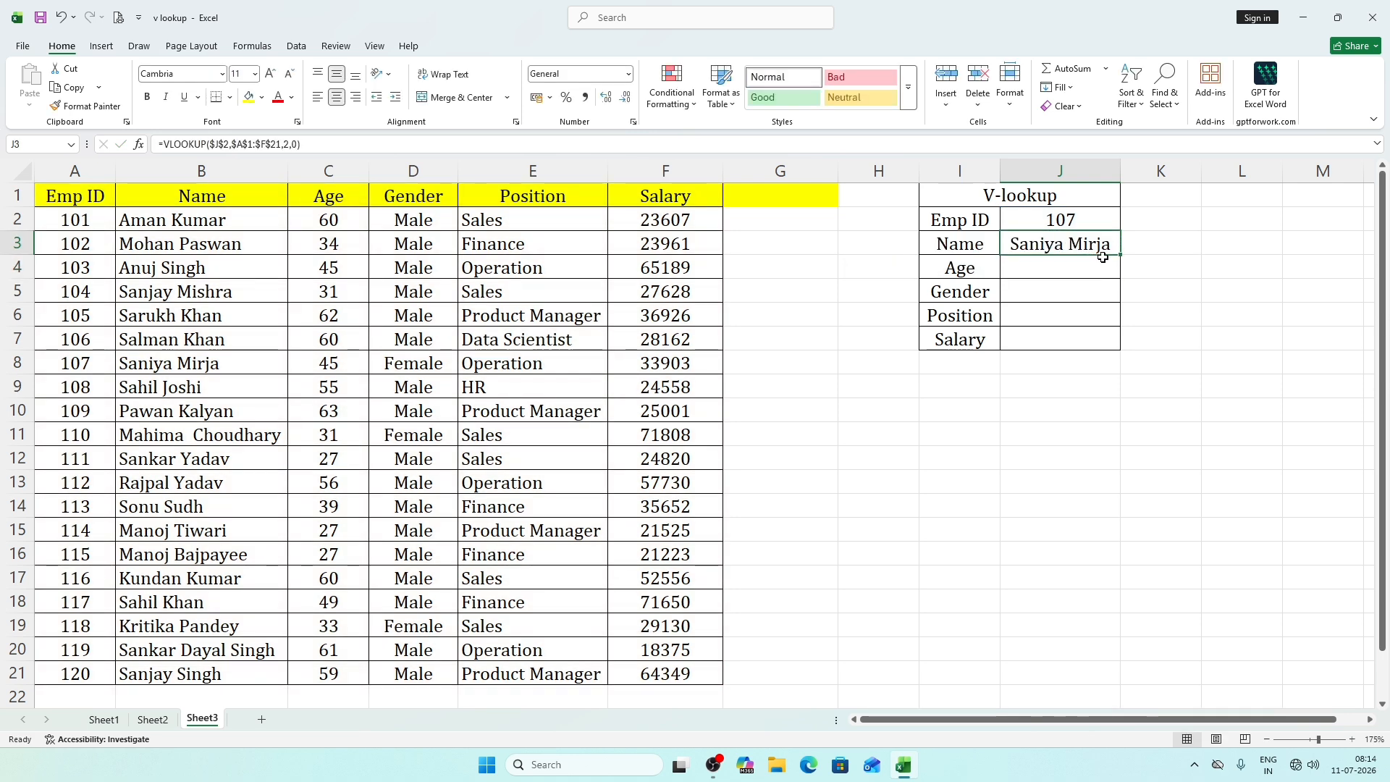
Fill the Name formula from J3 down to J5, and set the column index in the Age formula to 3.
{"action": "left_click_drag", "start_coordinate": [1122, 255], "coordinate": [1125, 293]}
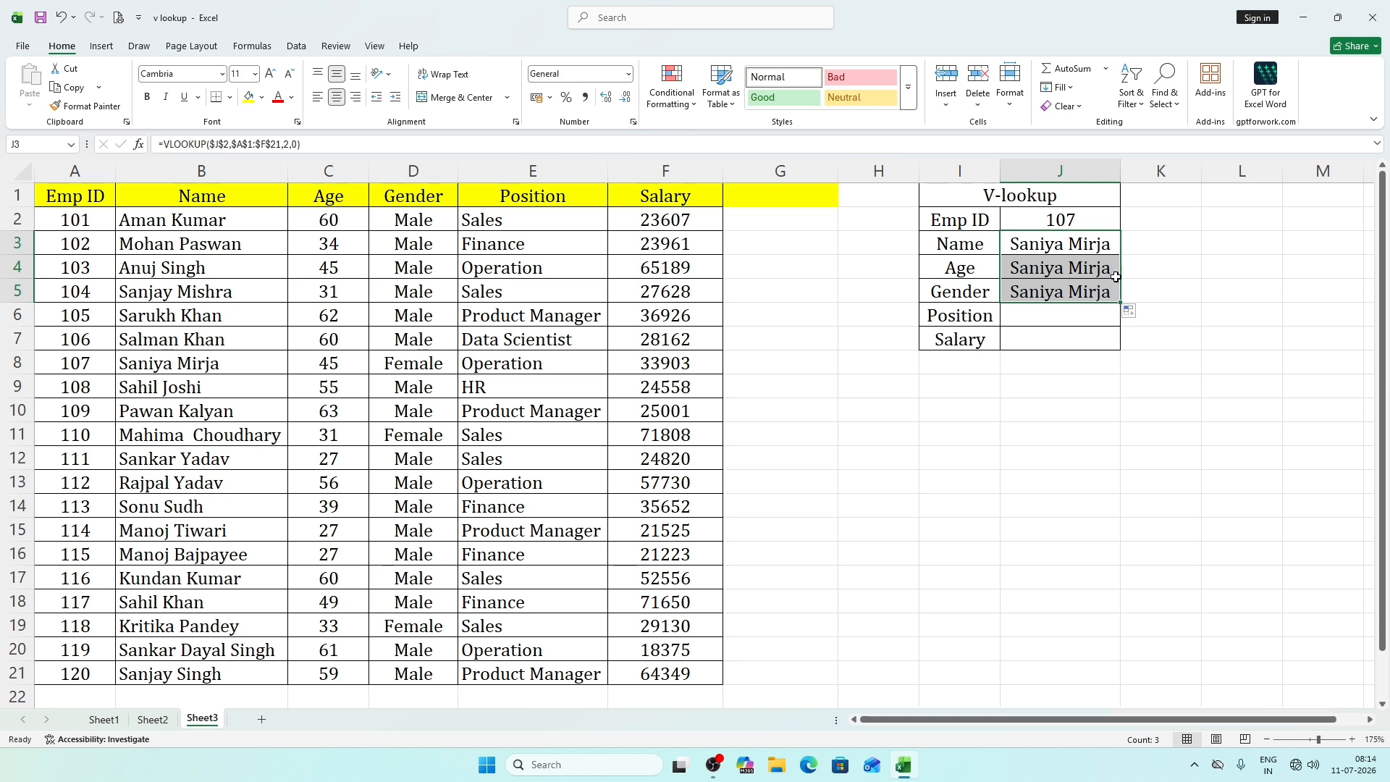
{"action": "double_click", "coordinate": [1105, 268]}
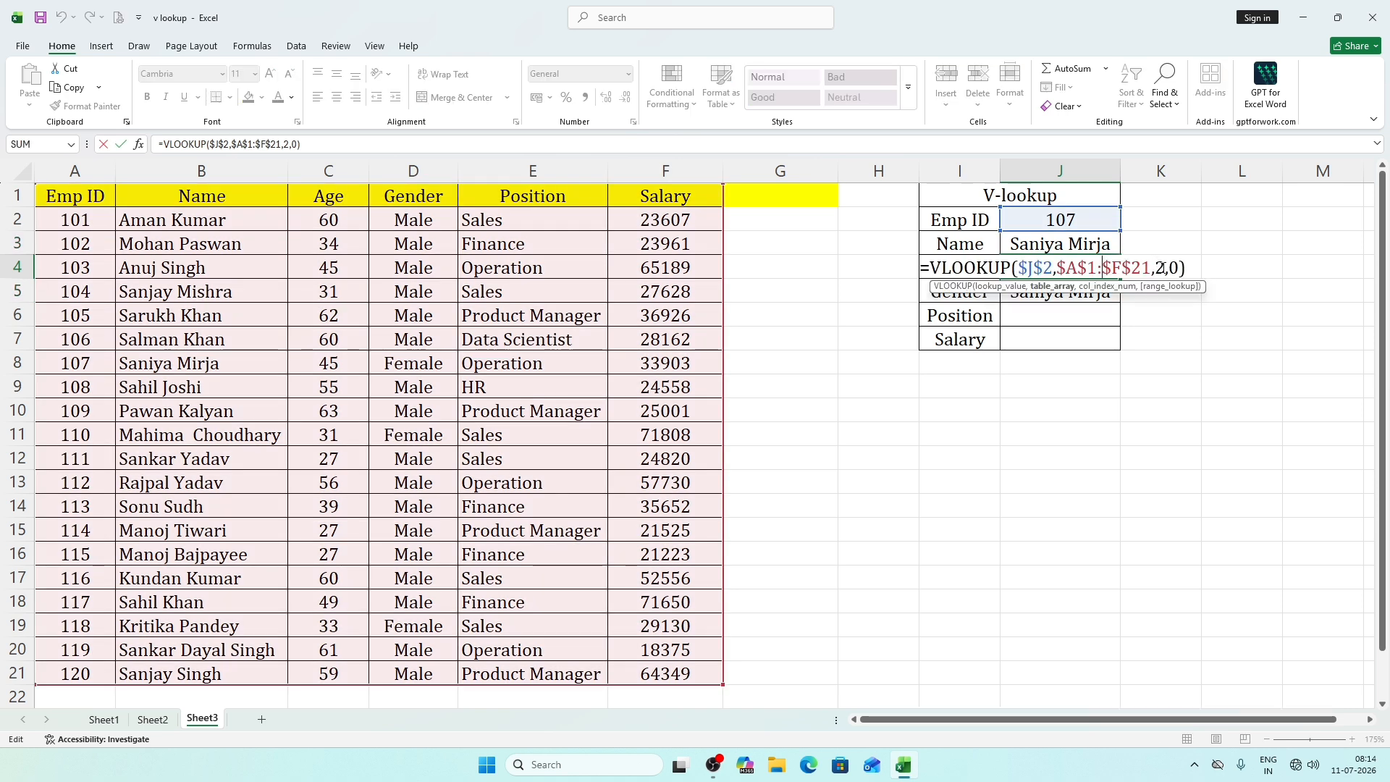
{"action": "left_click", "coordinate": [1162, 268]}
{"action": "key", "text": "BackSpace"}
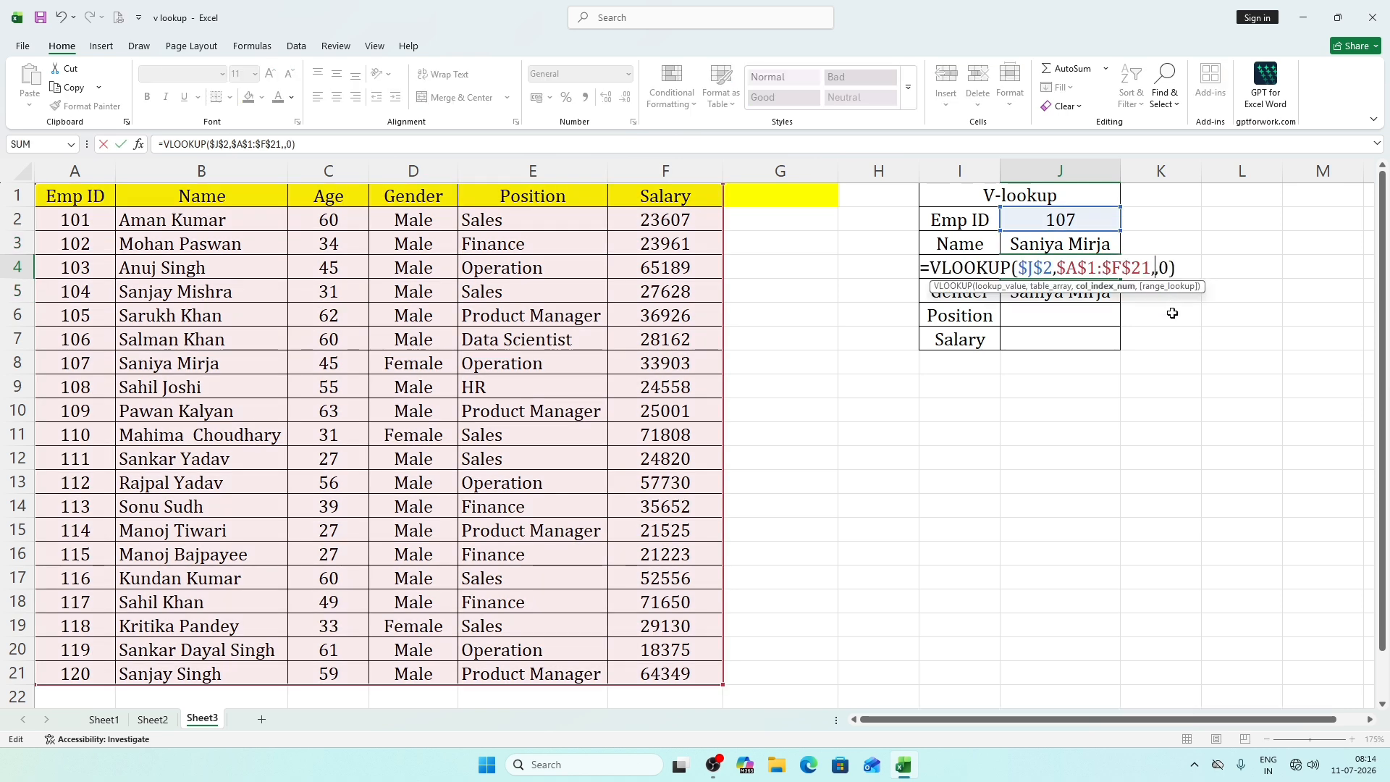
{"action": "type", "text": "3"}
{"action": "key", "text": "Return"}
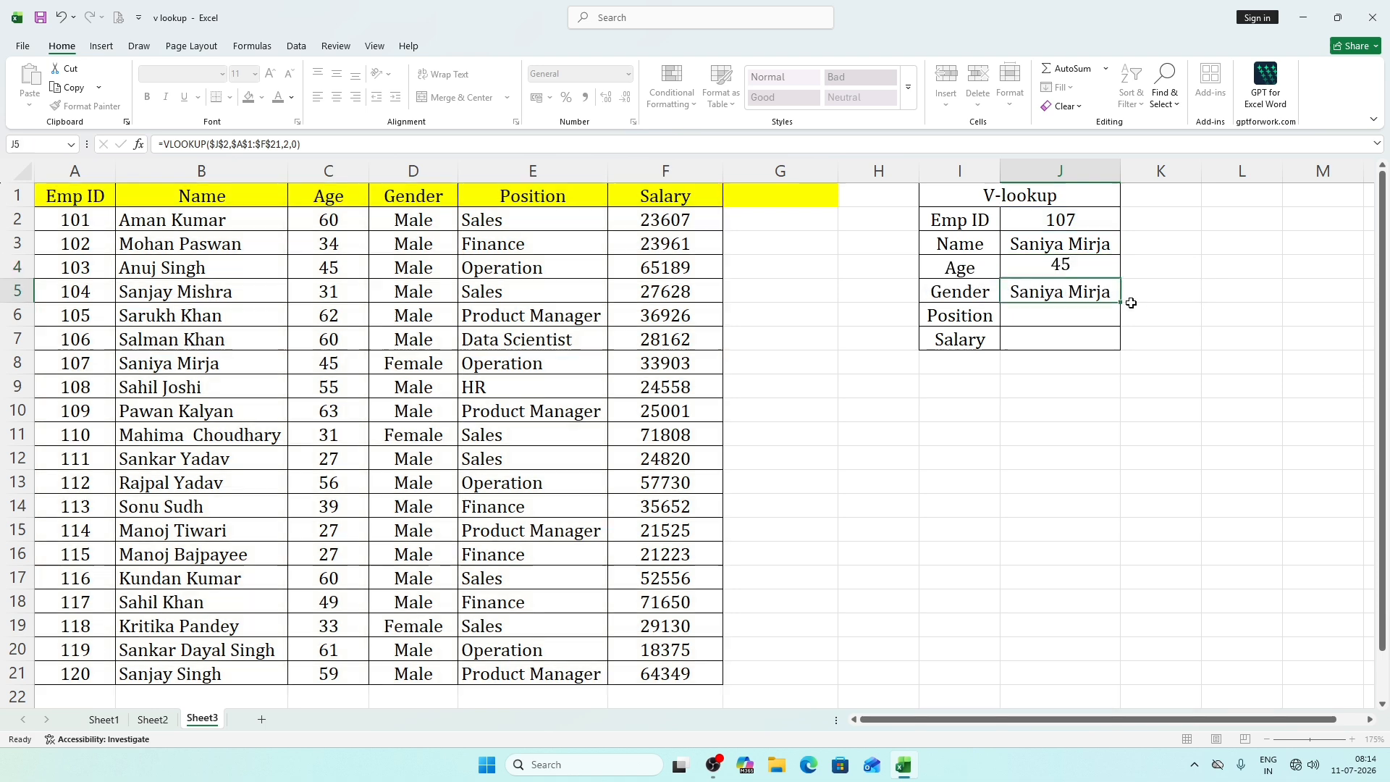
Try filling the Name and Age formulas in J3 and J4 down to J7, and clear J5 to J7.
{"action": "left_click", "coordinate": [1058, 270]}
{"action": "left_click_drag", "start_coordinate": [1096, 246], "coordinate": [1115, 354]}
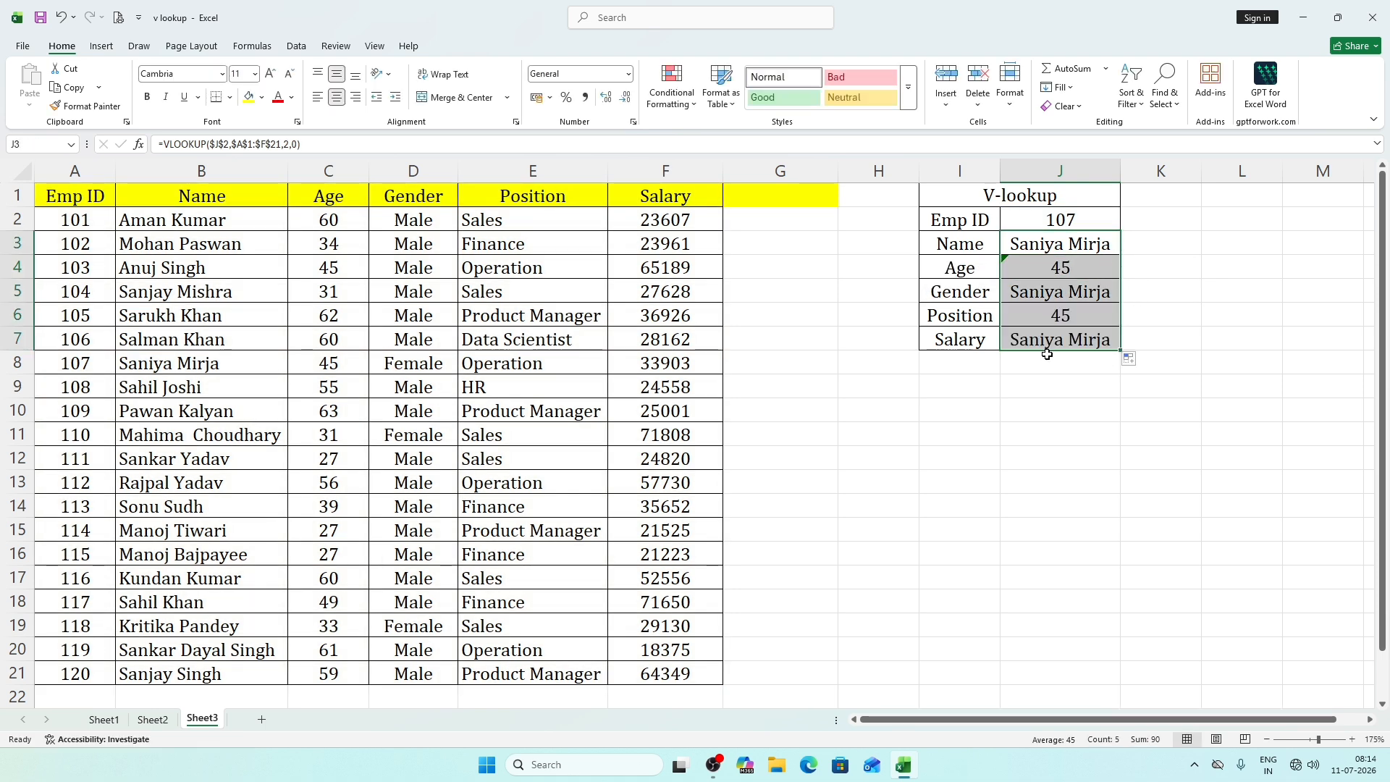
{"action": "left_click_drag", "start_coordinate": [1073, 294], "coordinate": [1077, 343]}
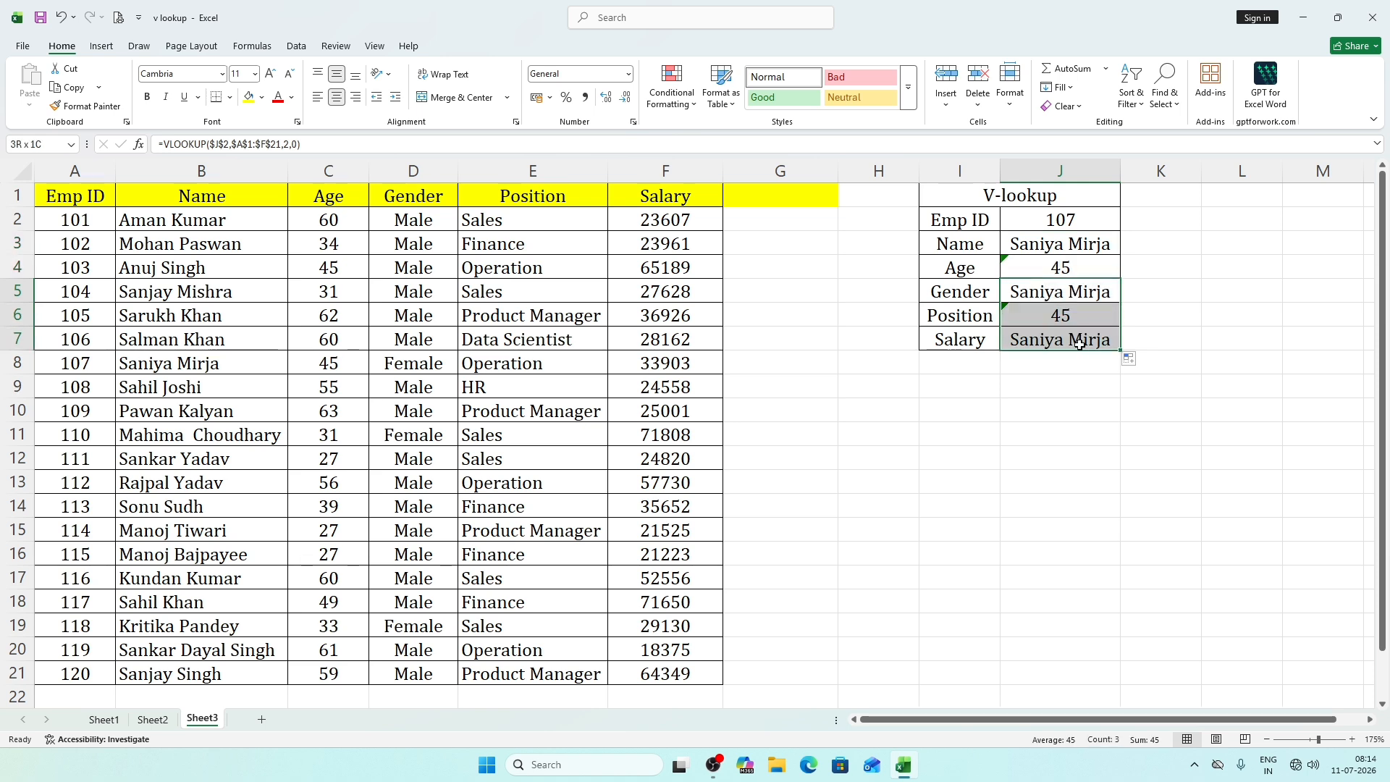
{"action": "key", "text": "Delete"}
{"action": "left_click", "coordinate": [1174, 346]}
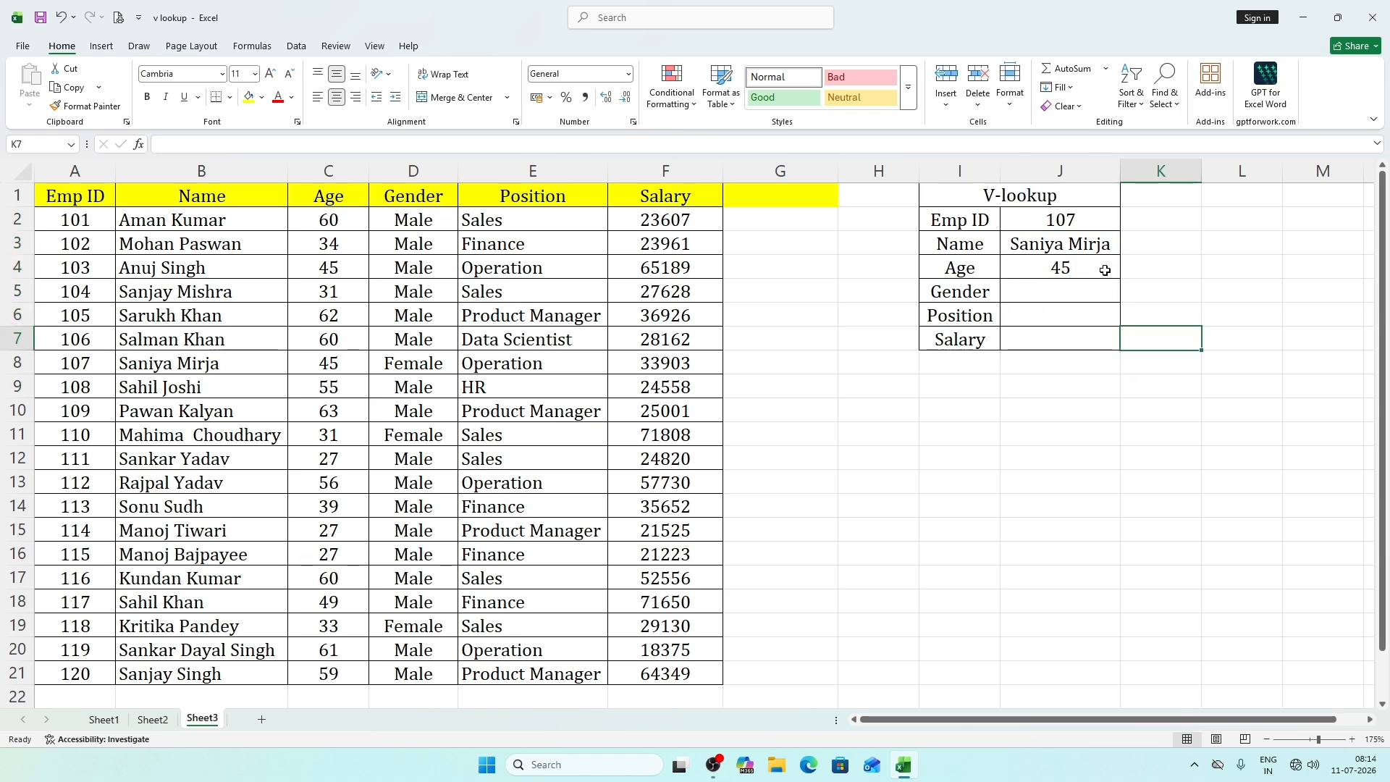
Replace the fixed column index 2 with ROW() in the Name VLOOKUP formula in J3.
{"action": "left_click", "coordinate": [1103, 270]}
{"action": "double_click", "coordinate": [1091, 245]}
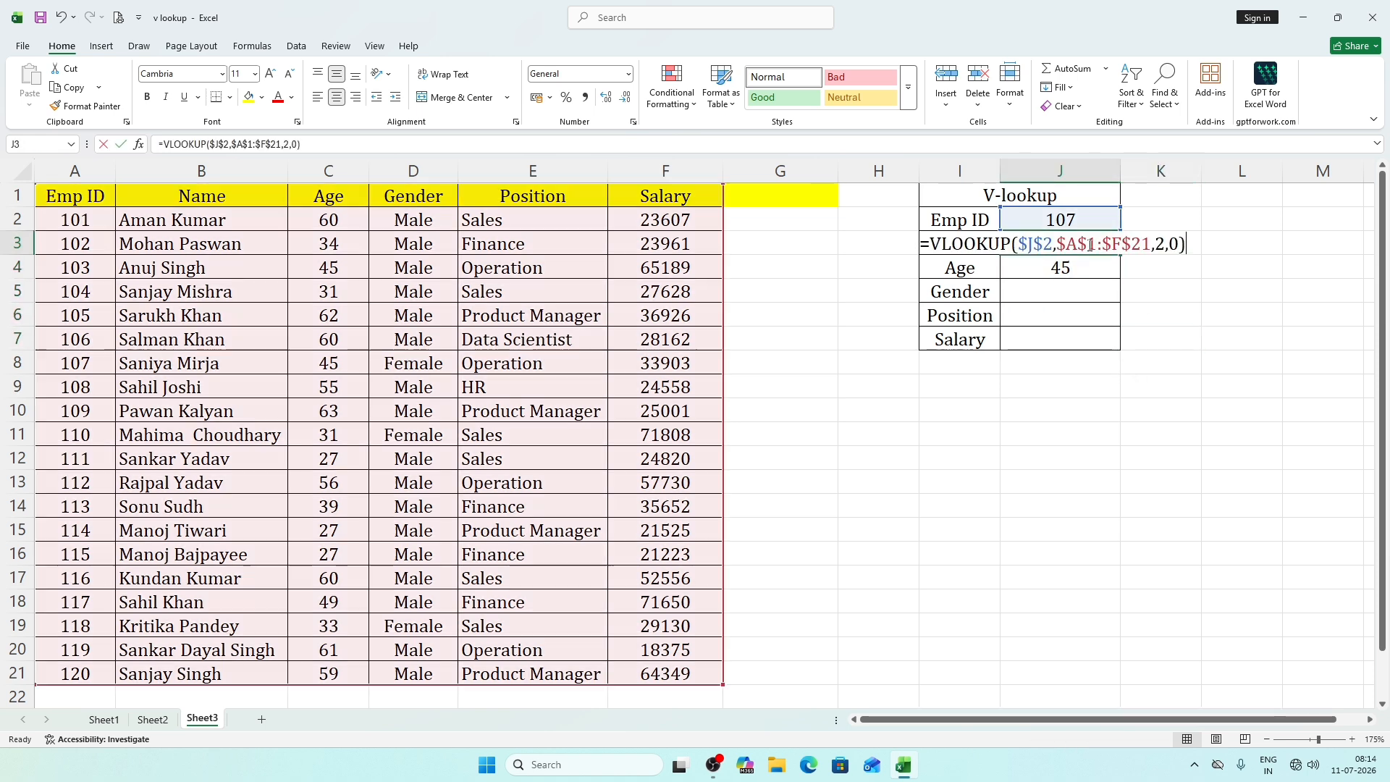
{"action": "left_click", "coordinate": [1162, 246]}
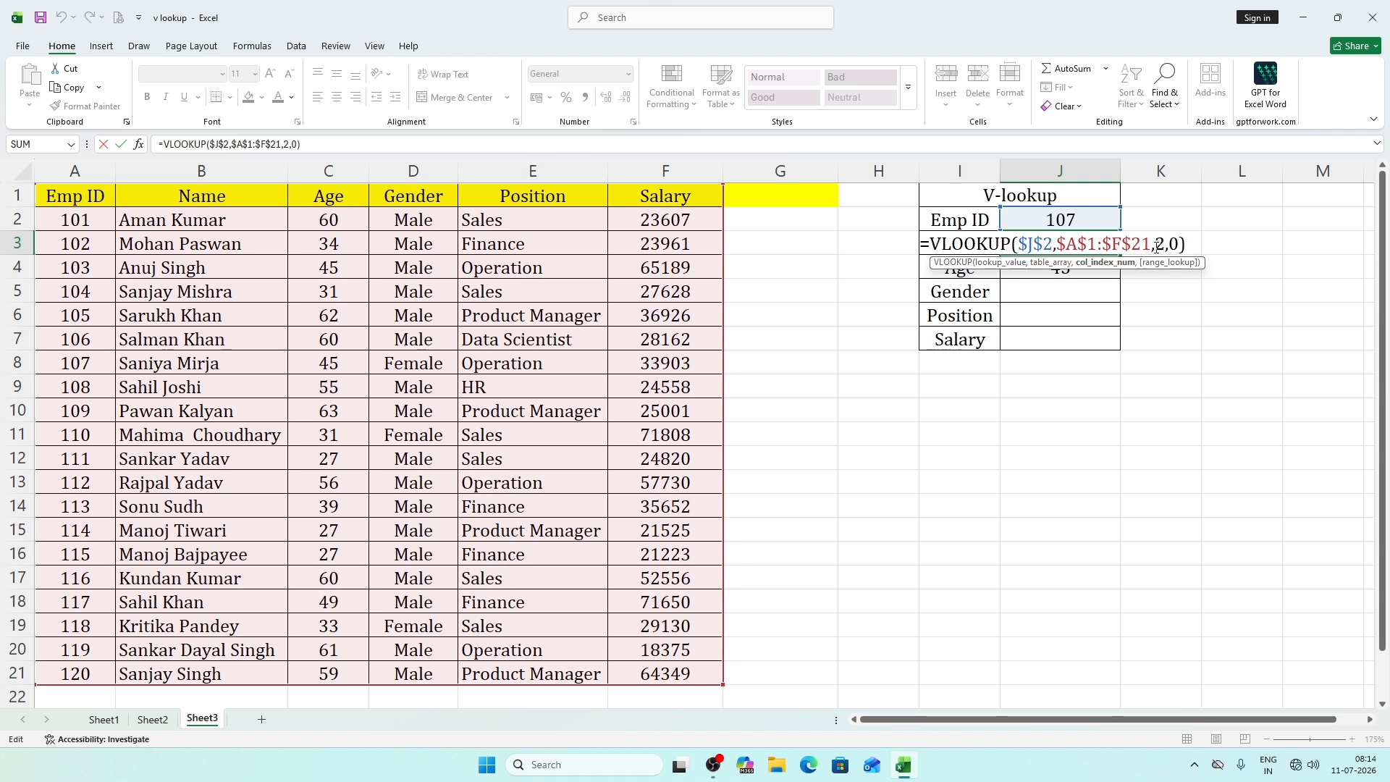
{"action": "key", "text": "BackSpace"}
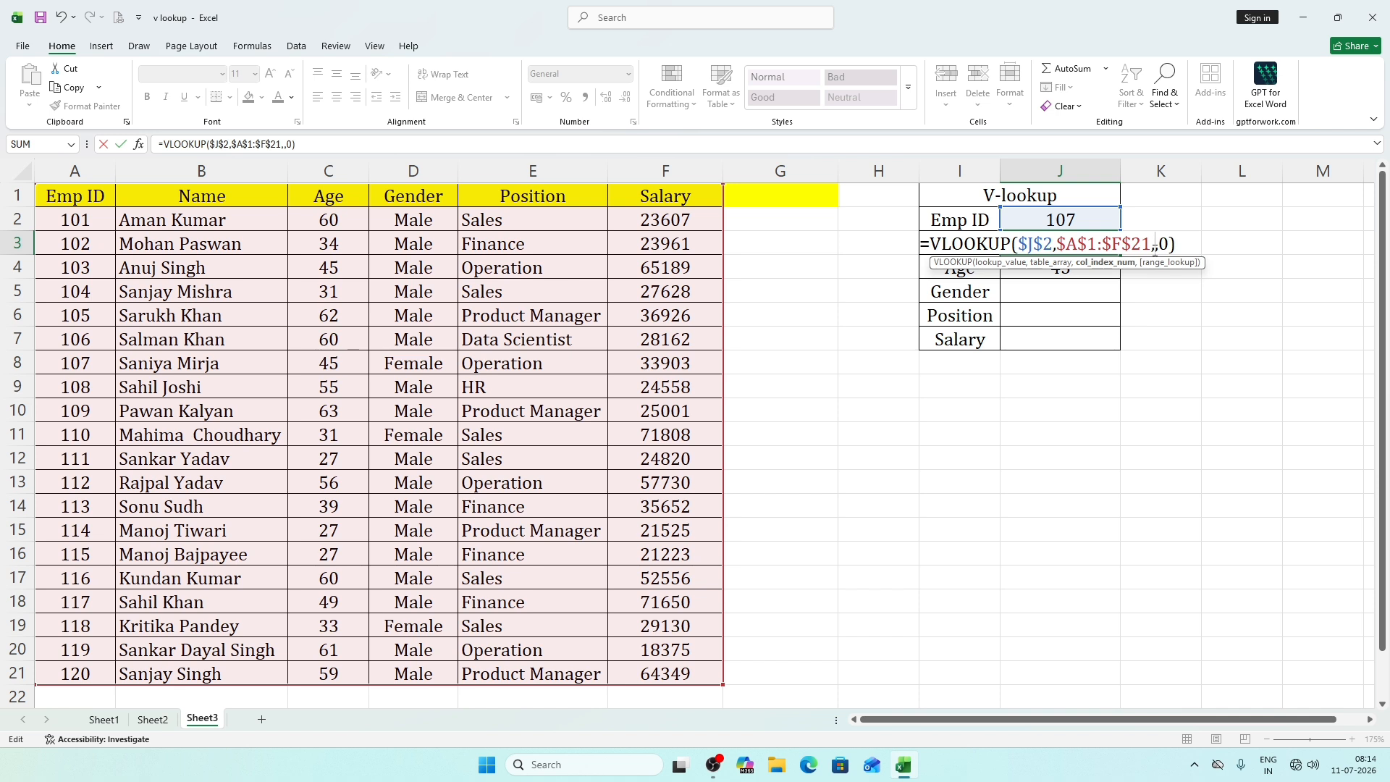
{"action": "type", "text": "r"}
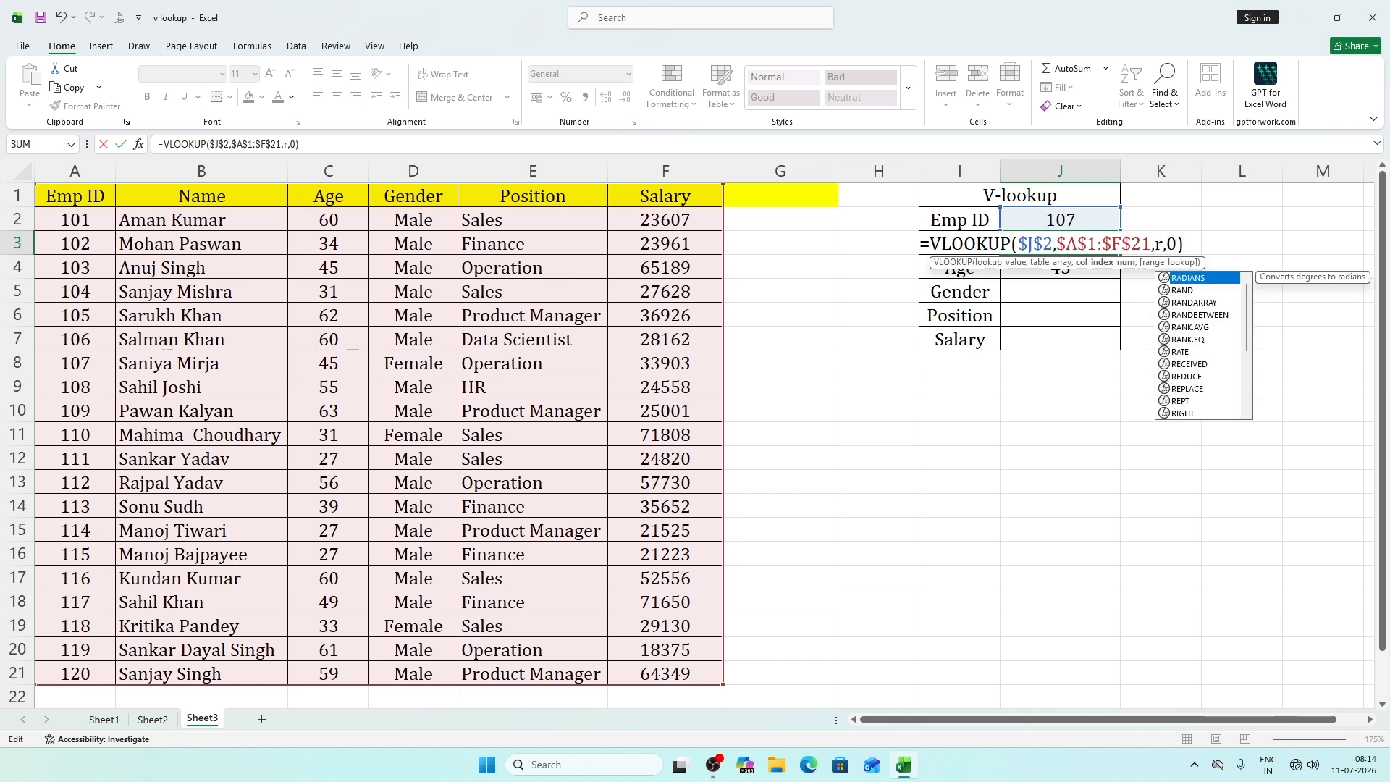
{"action": "type", "text": "o"}
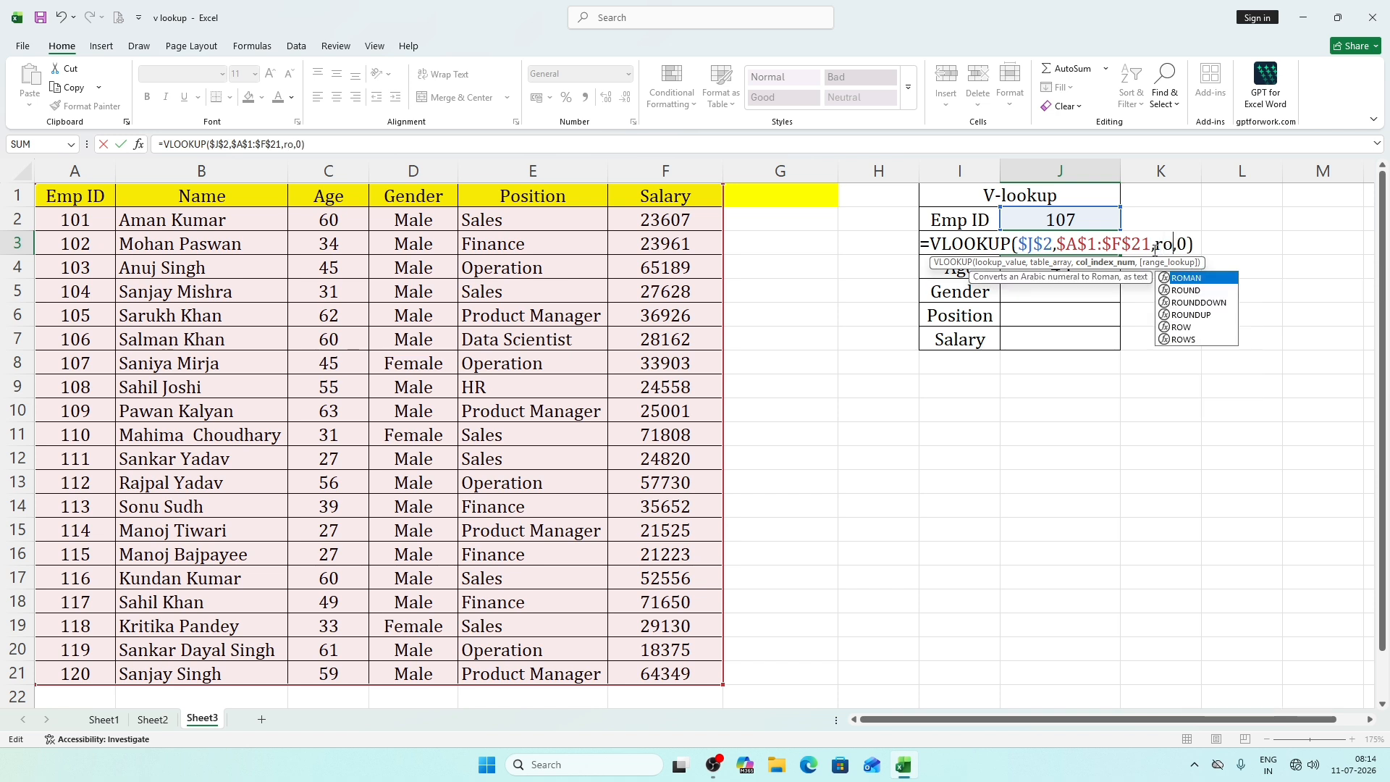
{"action": "type", "text": "w"}
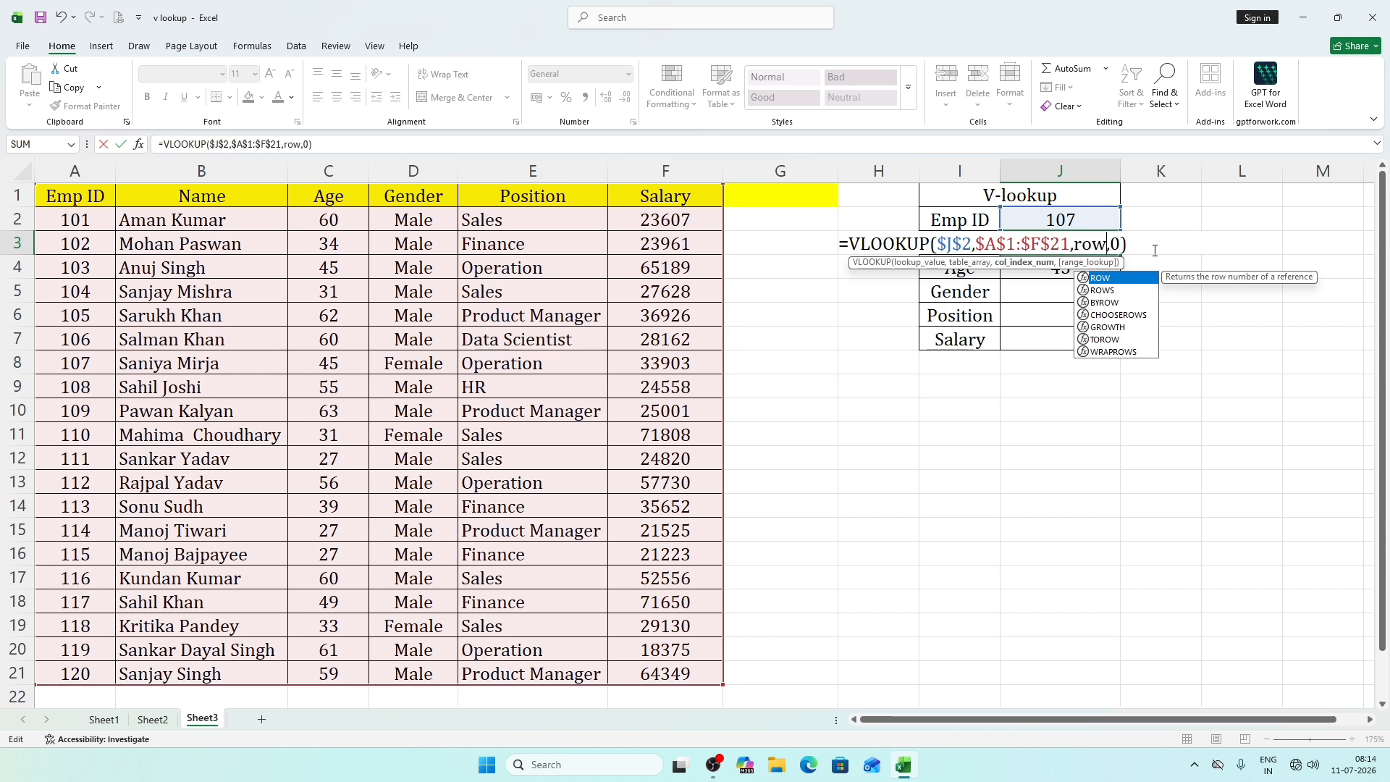
{"action": "type", "text": "()"}
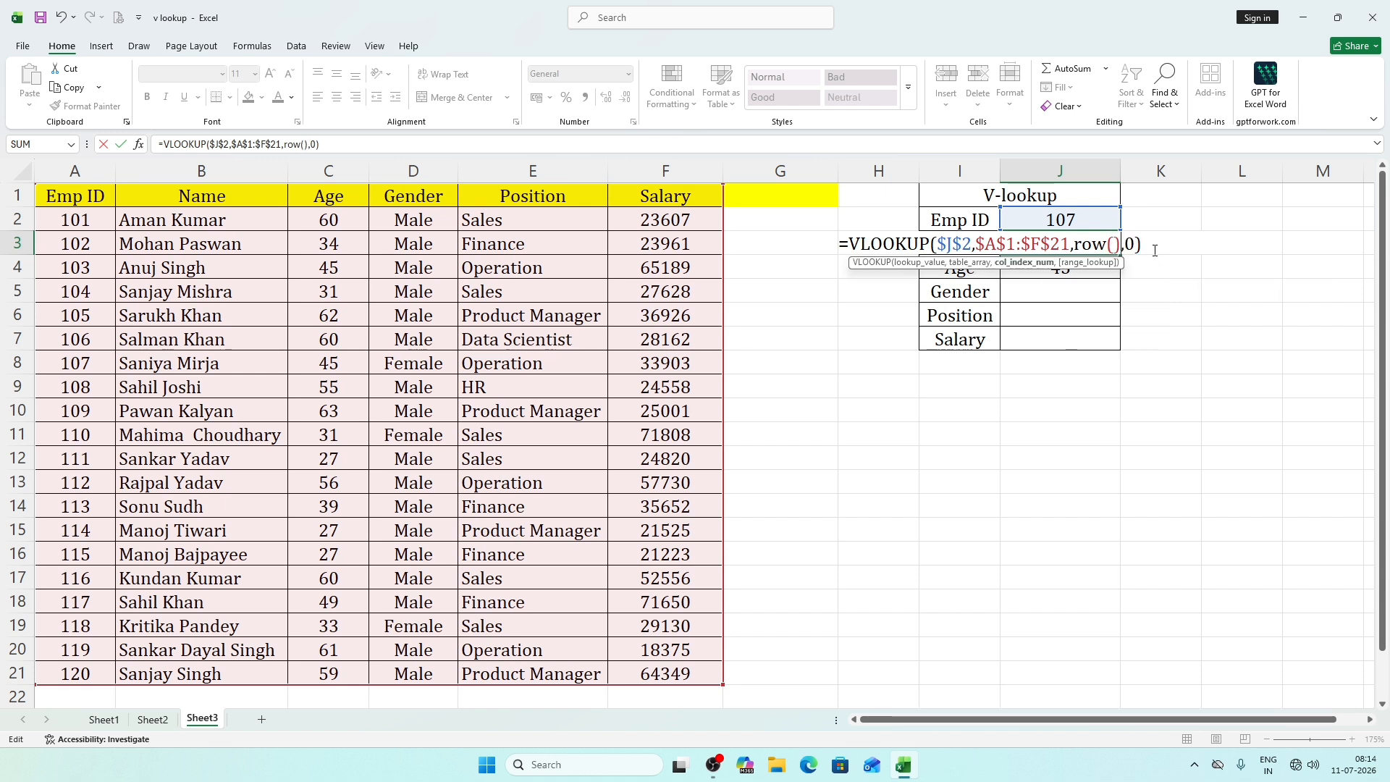
Subtract 1 from ROW() in the column index so J3 holds =VLOOKUP($J$2,$A$1:$F$21,ROW()-1,0).
{"action": "left_click_drag", "start_coordinate": [1119, 244], "coordinate": [1074, 246]}
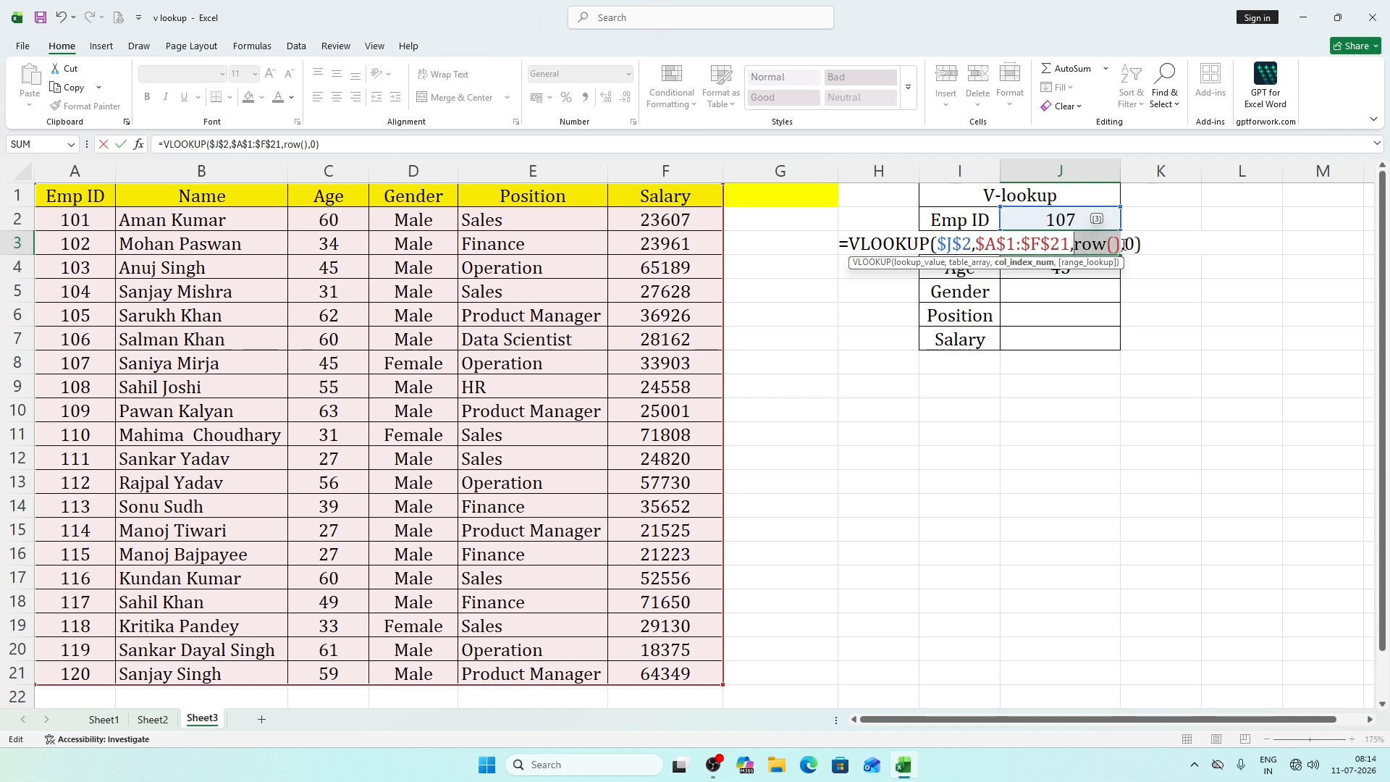
{"action": "left_click", "coordinate": [1121, 245]}
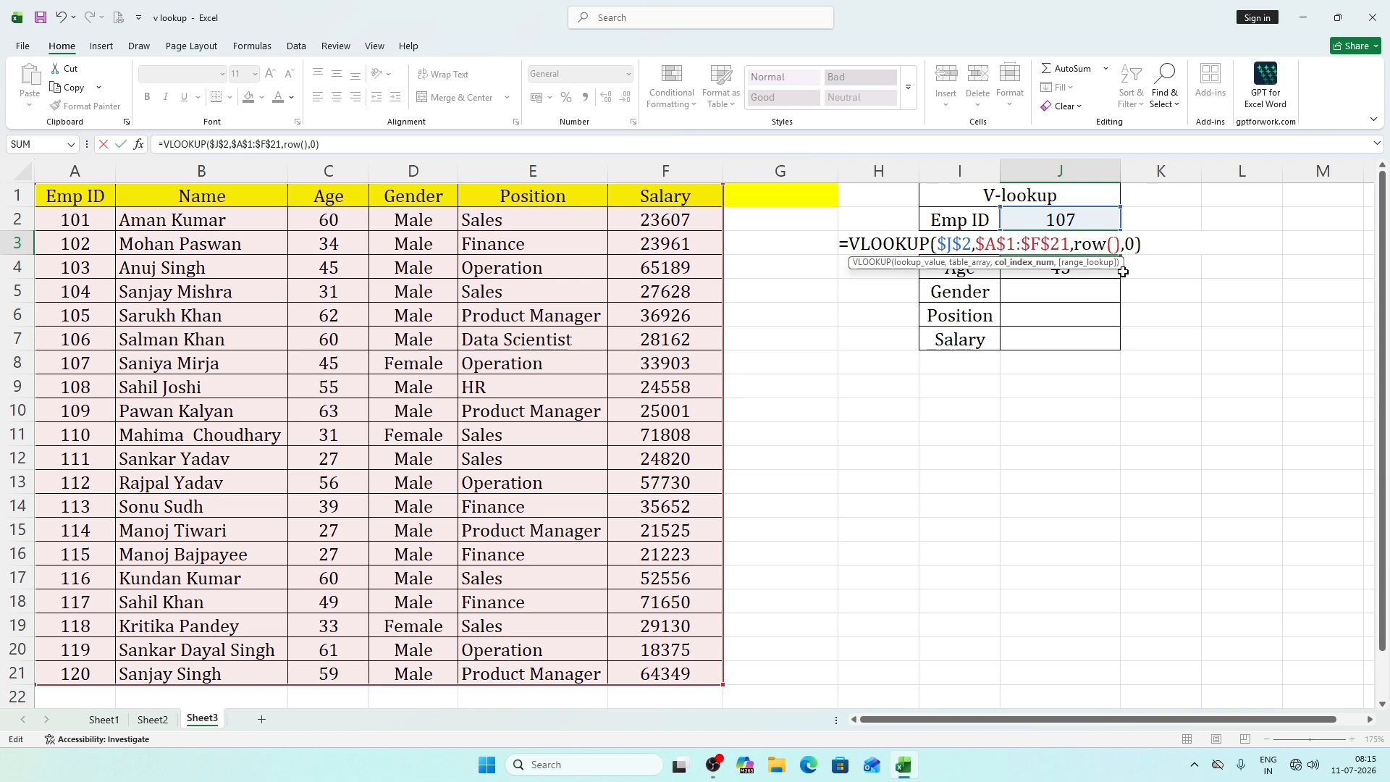
{"action": "type", "text": "-2"}
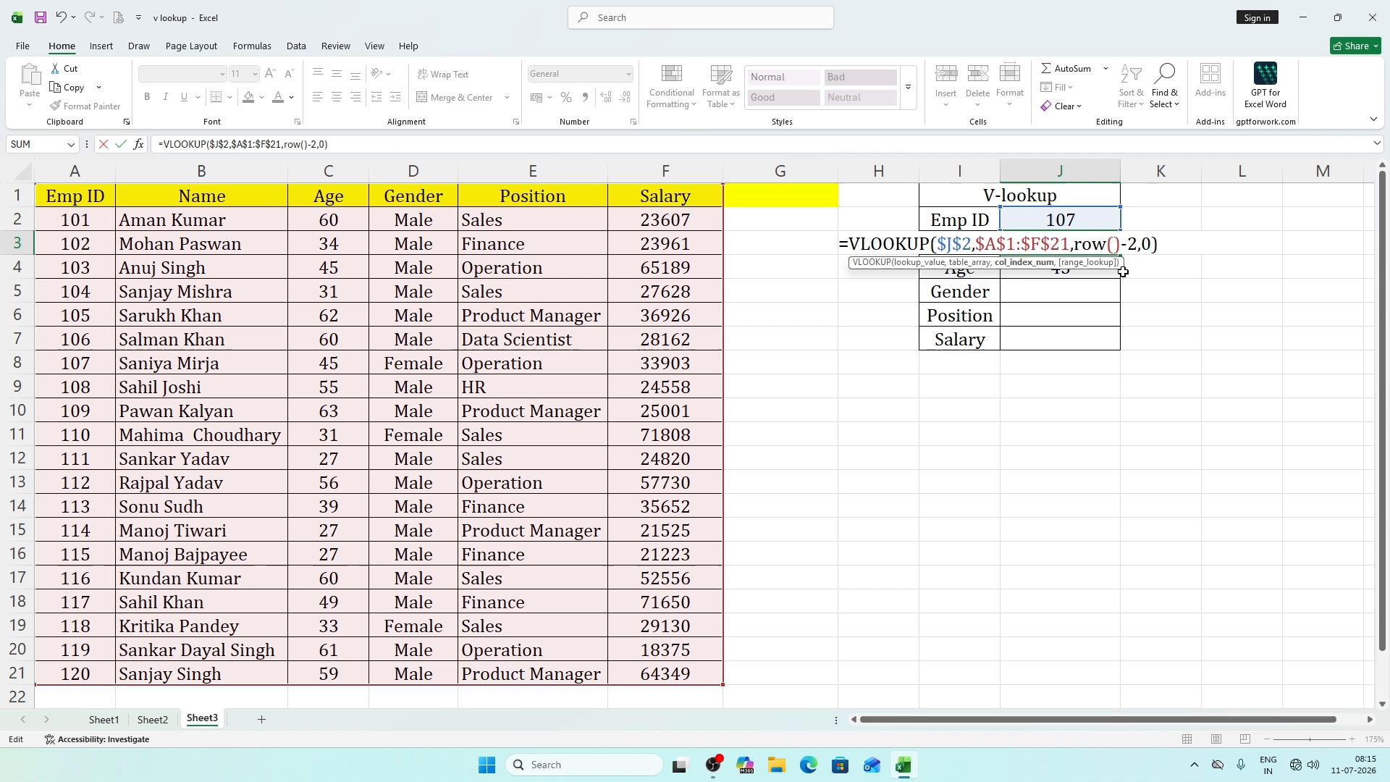
{"action": "key", "text": "BackSpace"}
{"action": "type", "text": "1"}
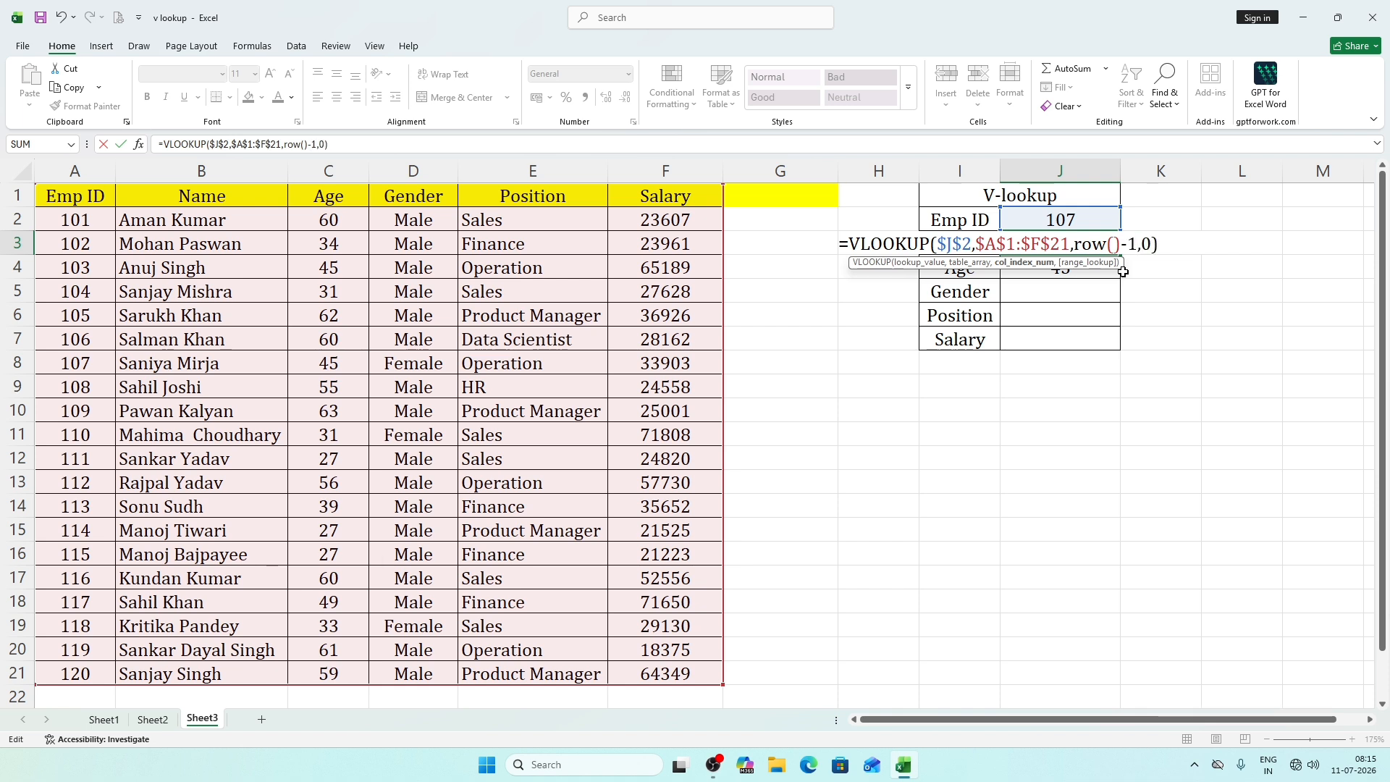
{"action": "key", "text": "Return"}
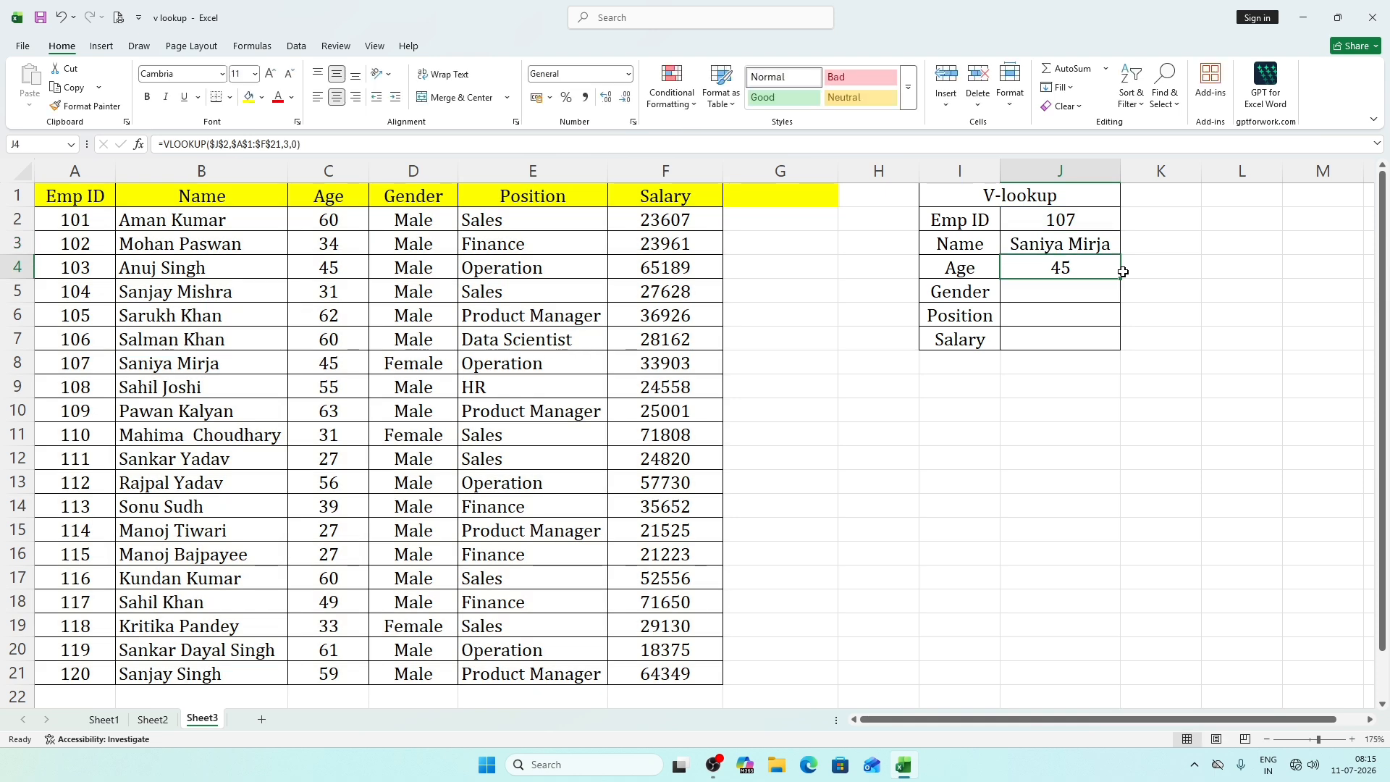
Fill the ROW()-1 formula from J3 down to J7 and check the formulas in J4 and J5.
{"action": "left_click", "coordinate": [1087, 248]}
{"action": "left_click_drag", "start_coordinate": [1119, 258], "coordinate": [1103, 321]}
{"action": "left_click", "coordinate": [1059, 269]}
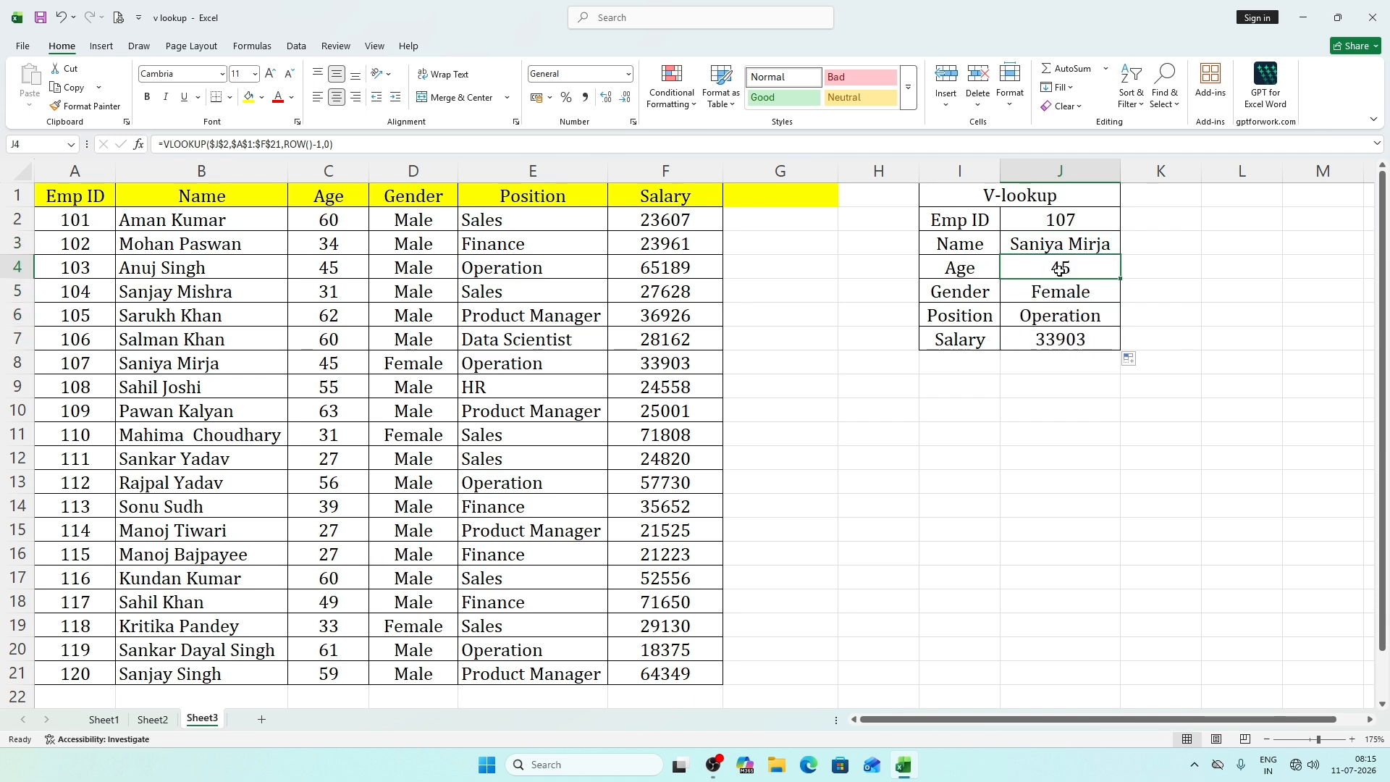
{"action": "left_click", "coordinate": [1081, 291]}
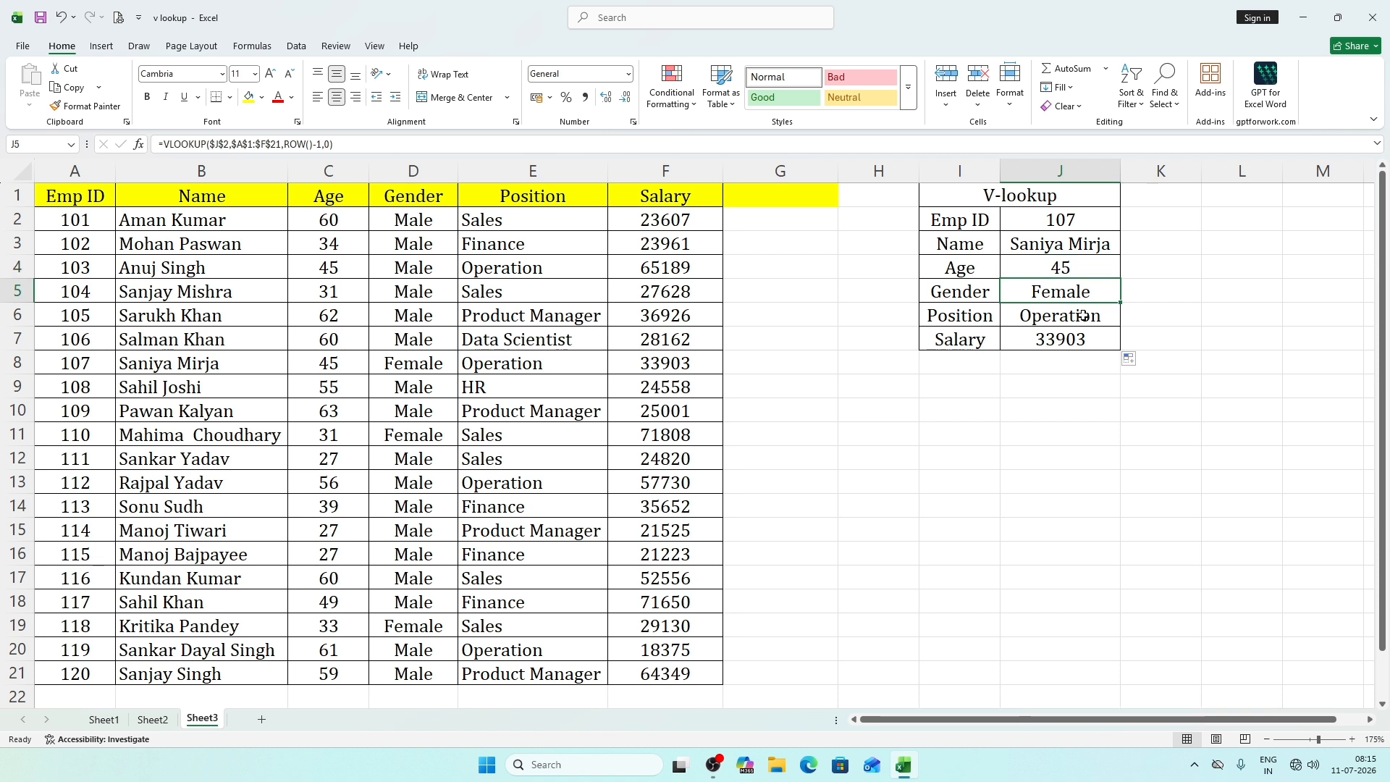
Test the lookup form by entering the Emp ID from cell A3 in J2.
{"action": "left_click", "coordinate": [987, 418]}
{"action": "left_click", "coordinate": [1052, 221]}
{"action": "type", "text": "102"}
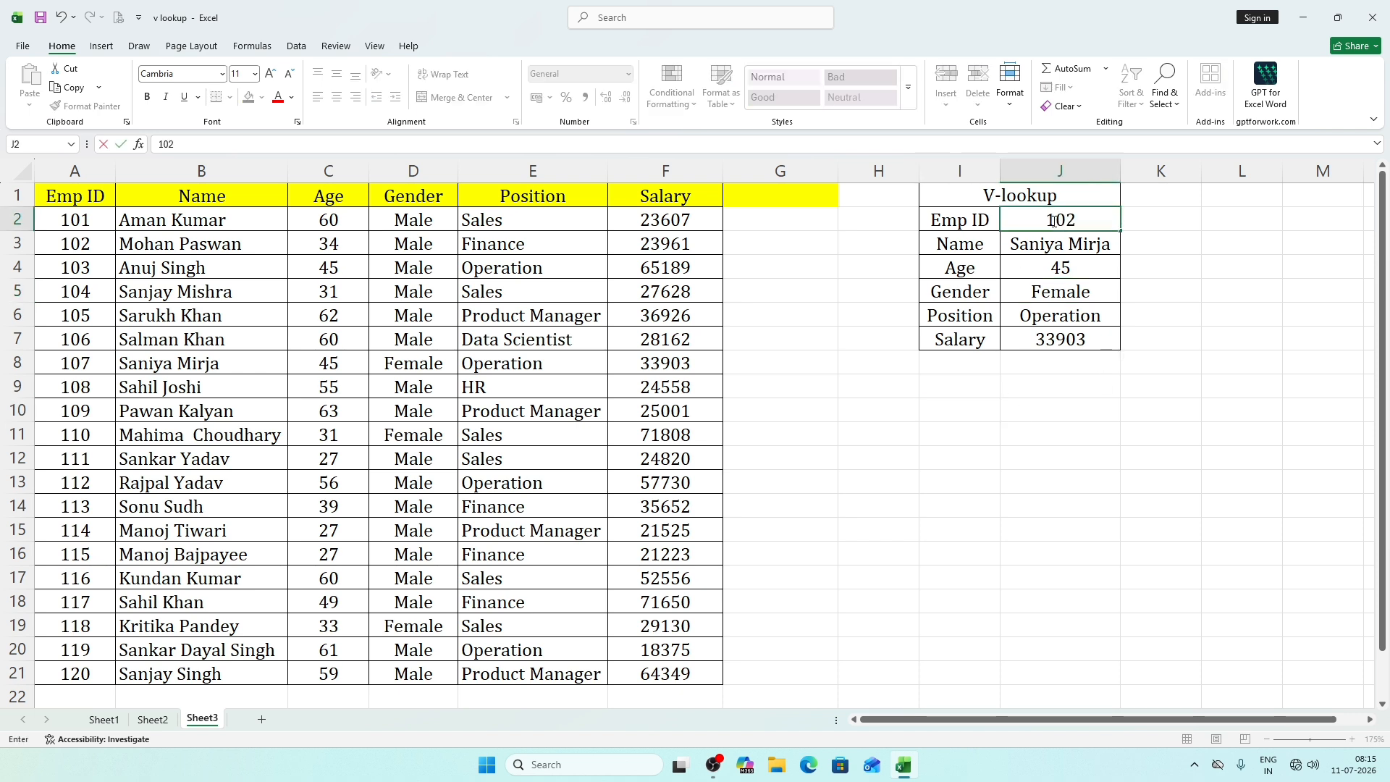
{"action": "key", "text": "Return"}
Enter the Emp ID from cell A19 in J2 and autofit column J to the returned name.
{"action": "left_click", "coordinate": [1052, 220]}
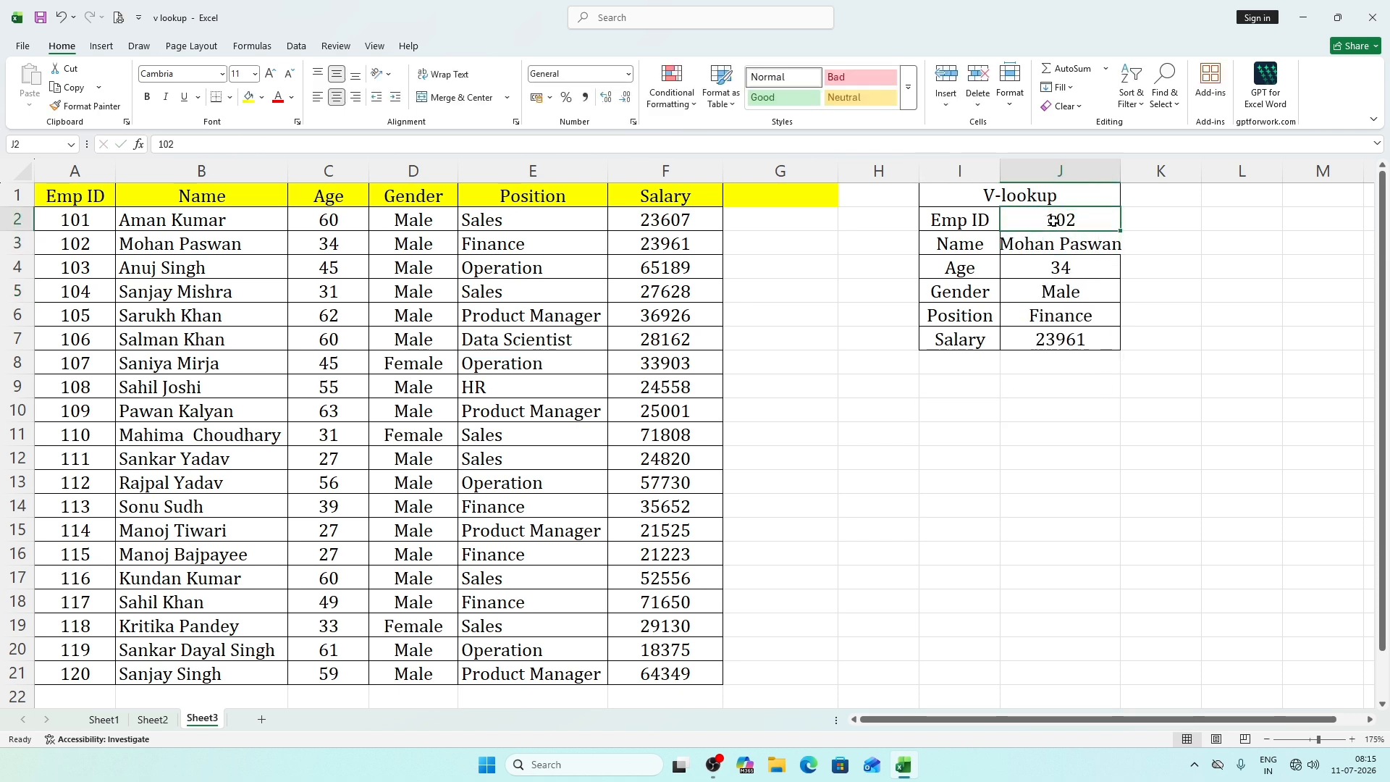
{"action": "type", "text": "1"}
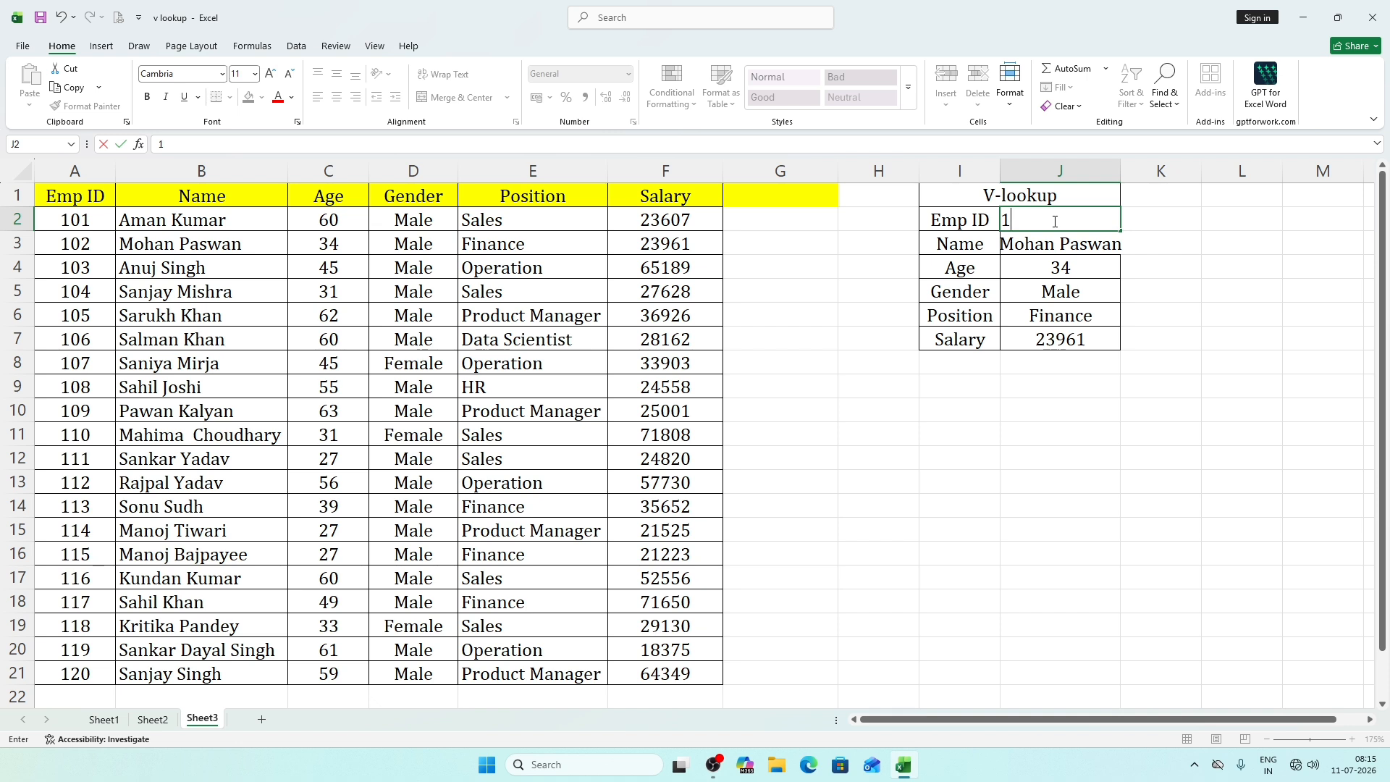
{"action": "type", "text": "18"}
{"action": "key", "text": "Return"}
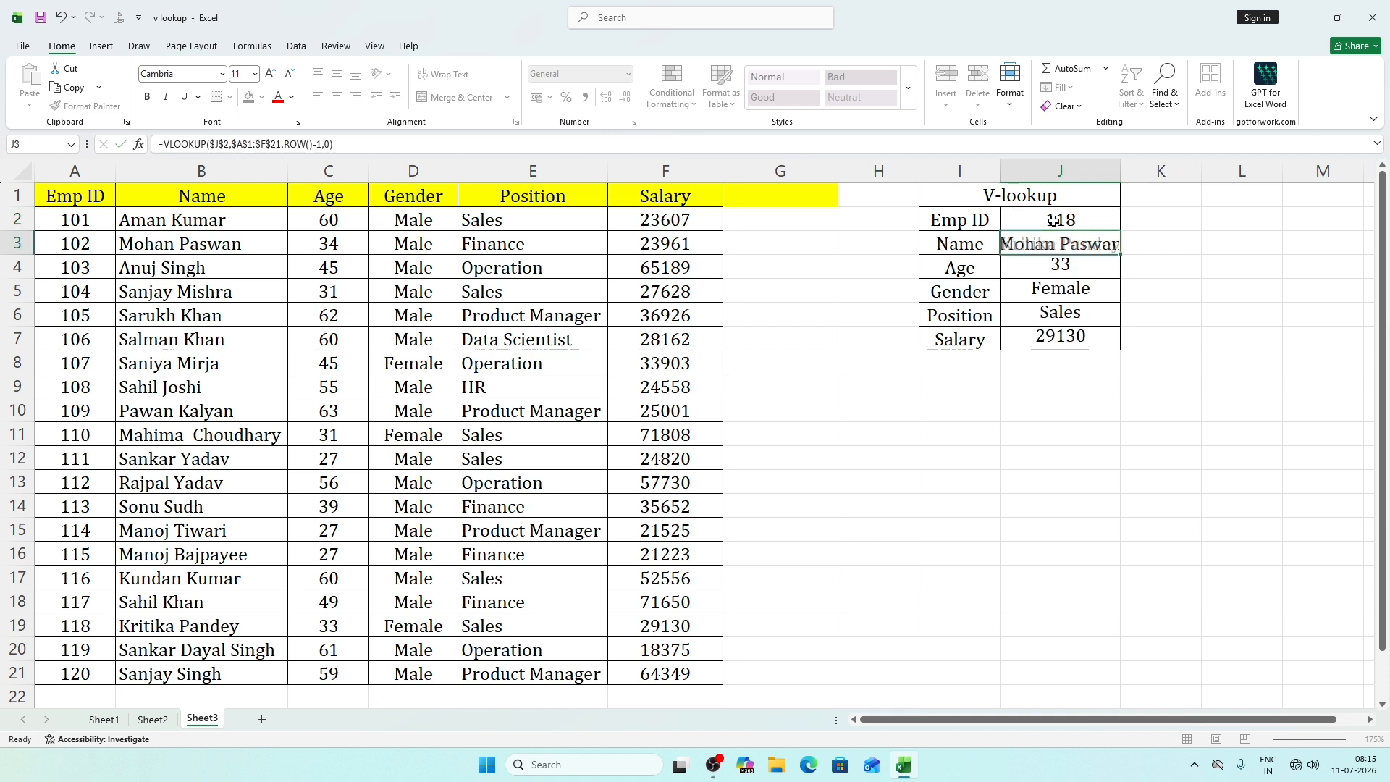
{"action": "double_click", "coordinate": [1121, 172]}
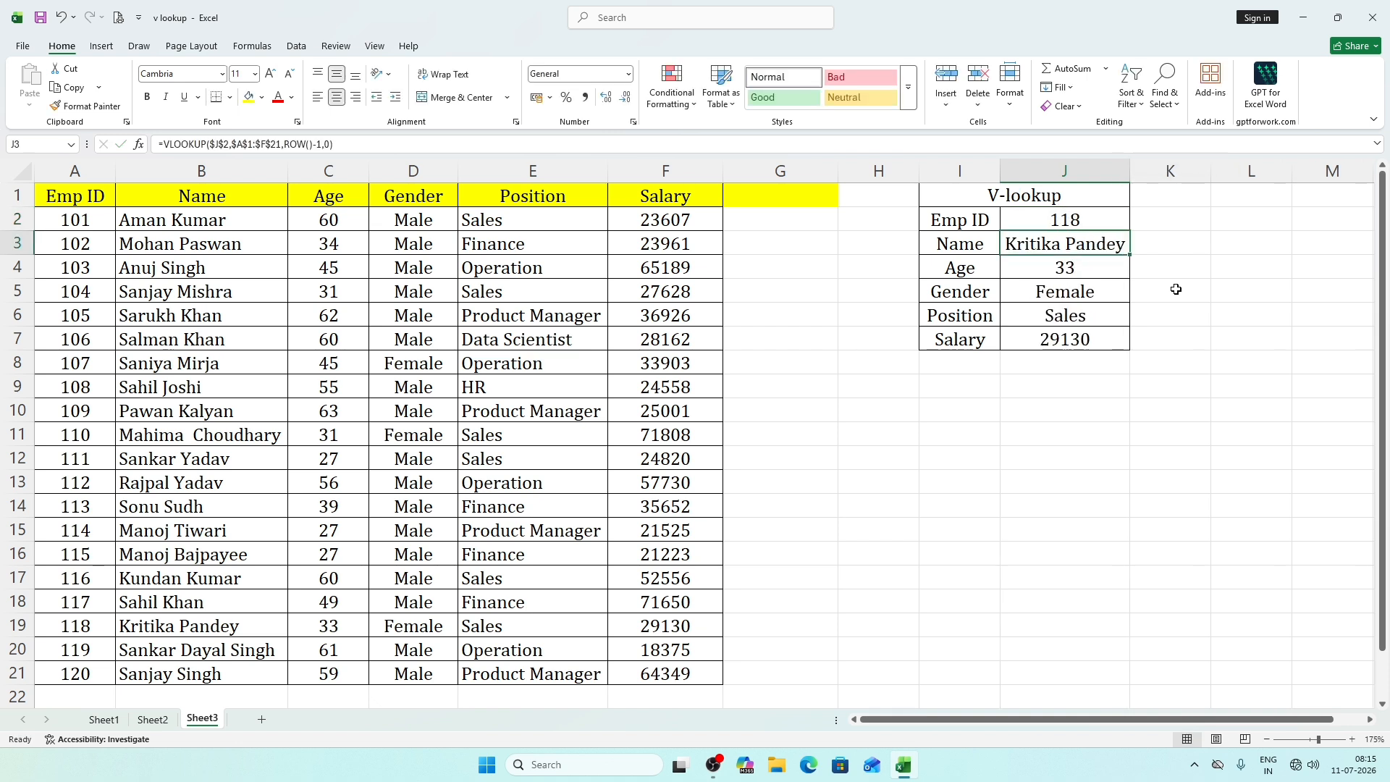
{"action": "left_click", "coordinate": [1176, 290]}
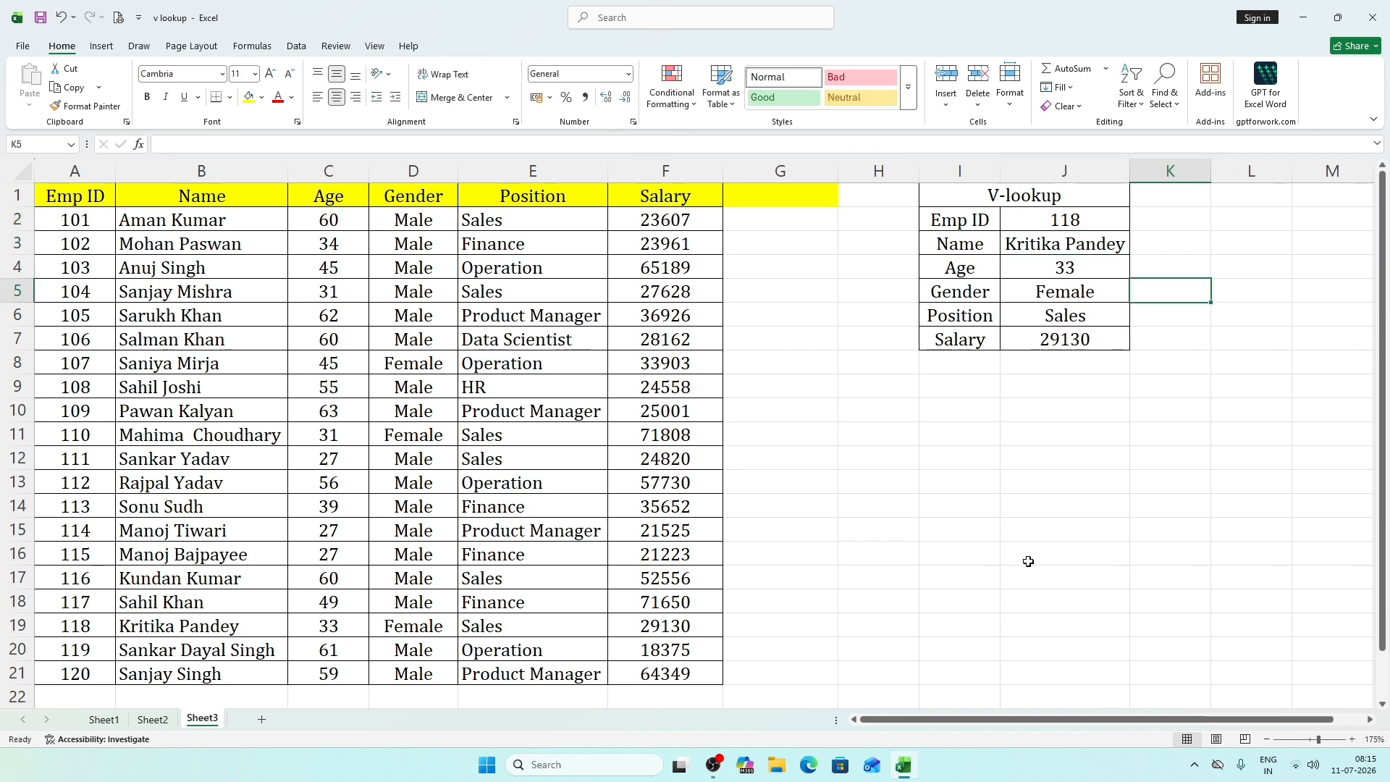